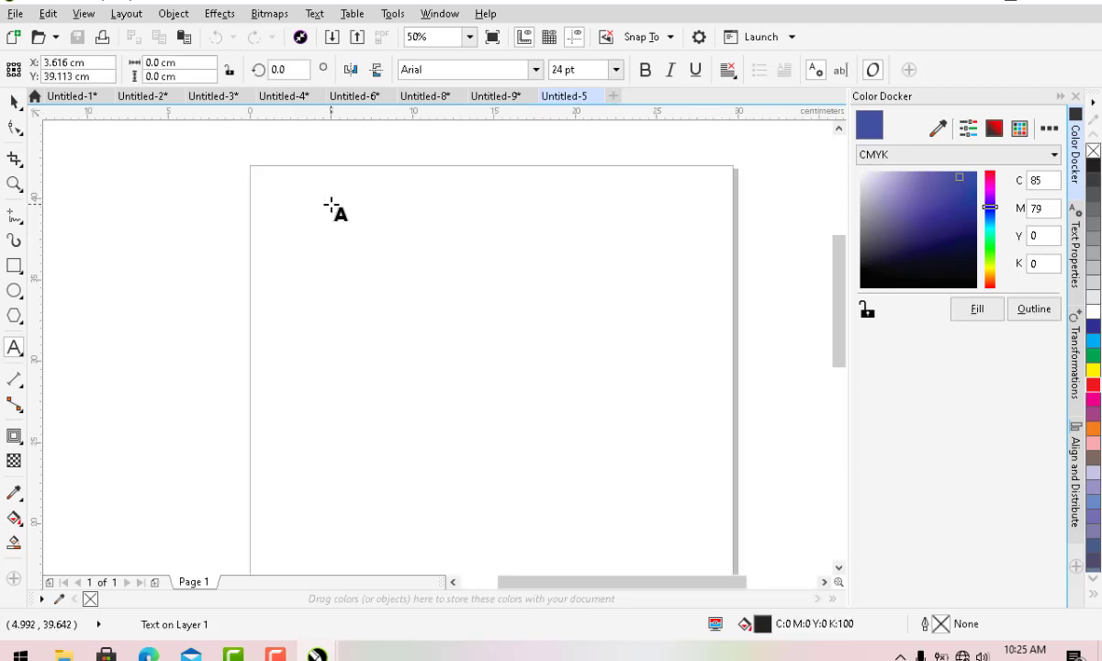
Write the artistic text "TULISAN MIRING 1" near the top of the page and place a duplicate directly below it
type("TULISAN MIRING 1")
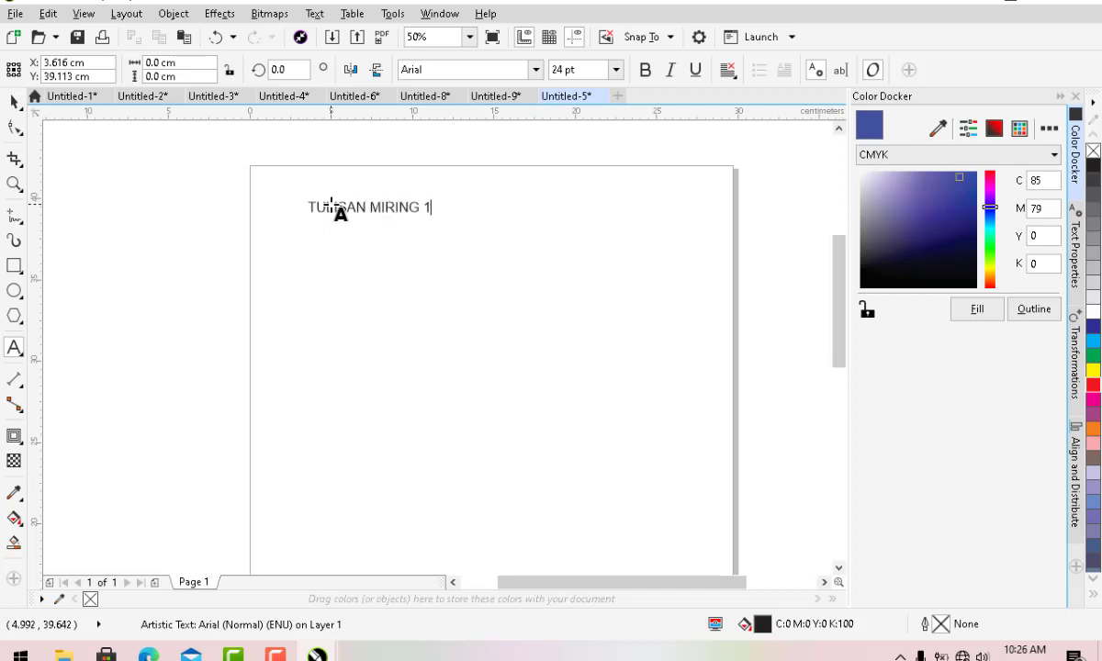
left_click(15, 101)
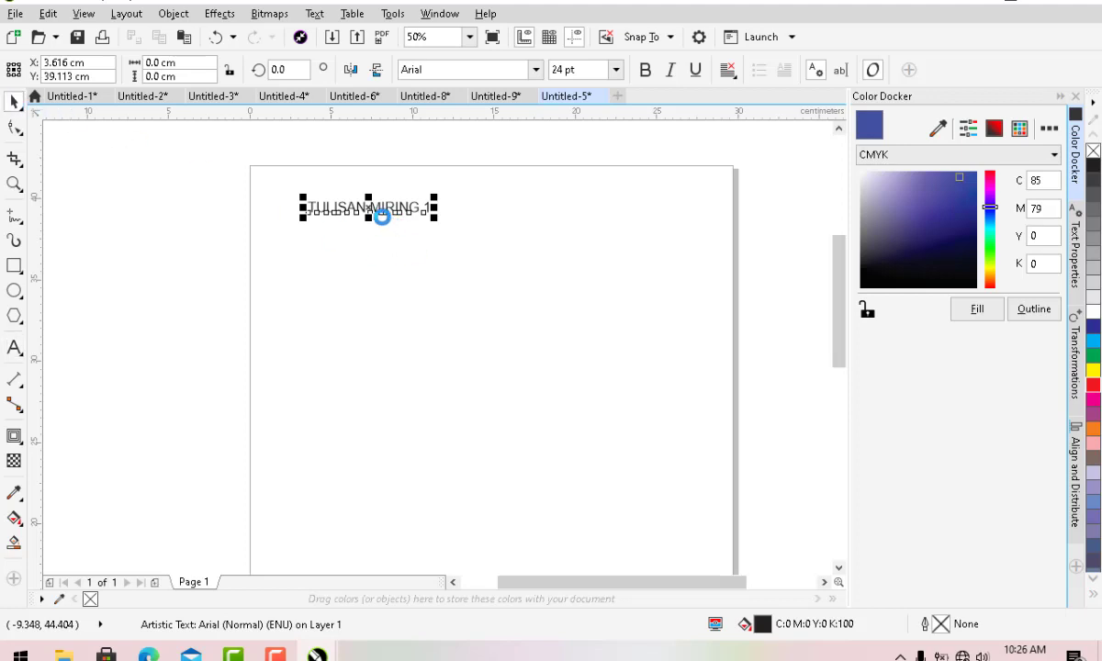
key("ctrl+d")
left_click_drag(369, 207, 370, 251)
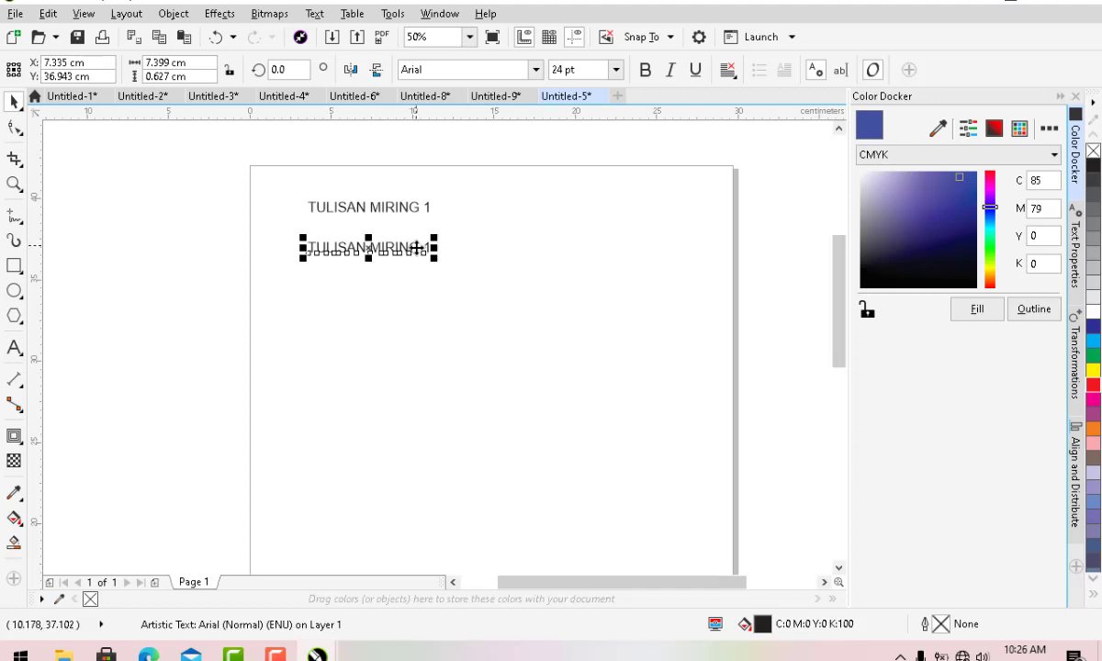
Change the wording of the duplicated text to "TULISAN MIRING 2"
double_click(420, 247)
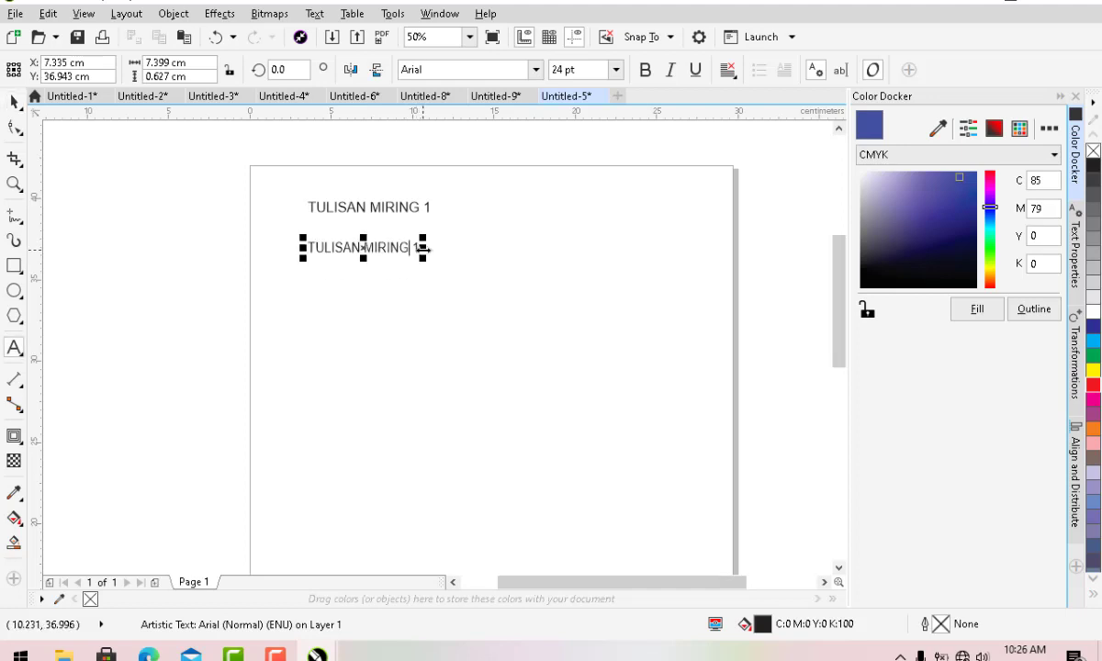
key("ctrl+z")
left_click(447, 263)
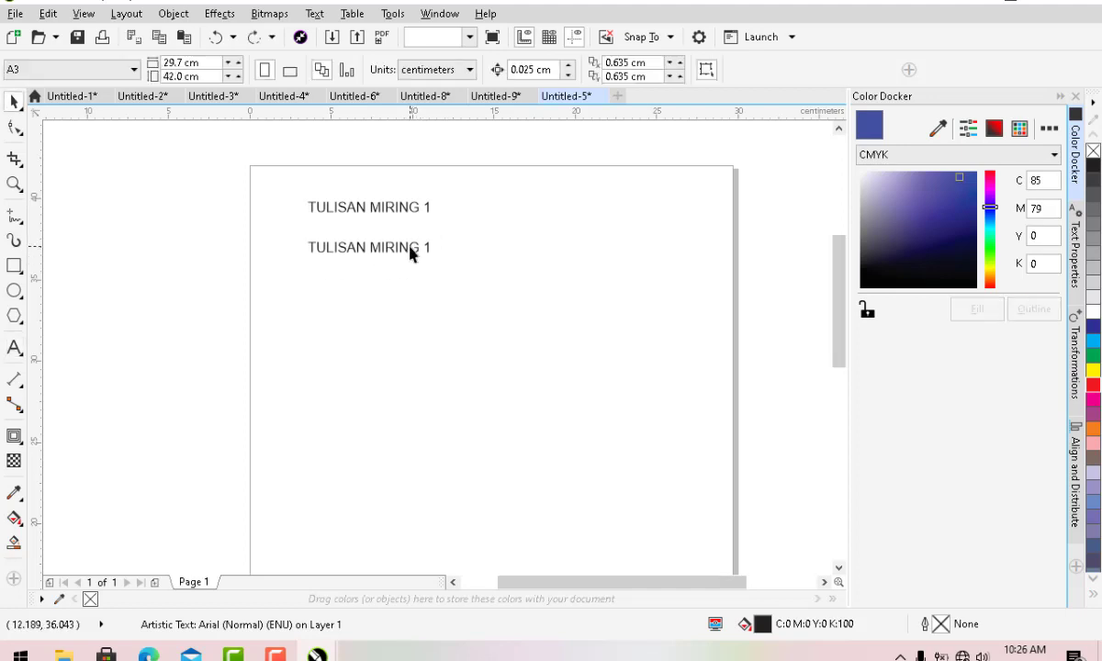
double_click(413, 247)
double_click(420, 247)
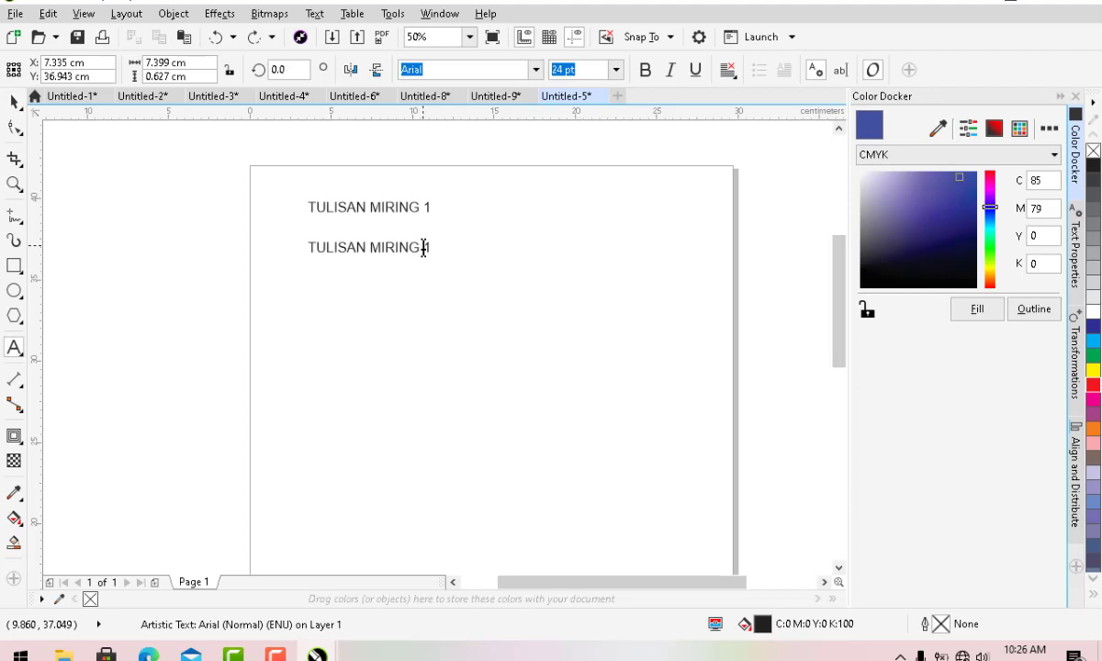
key("ctrl+a")
key("Right")
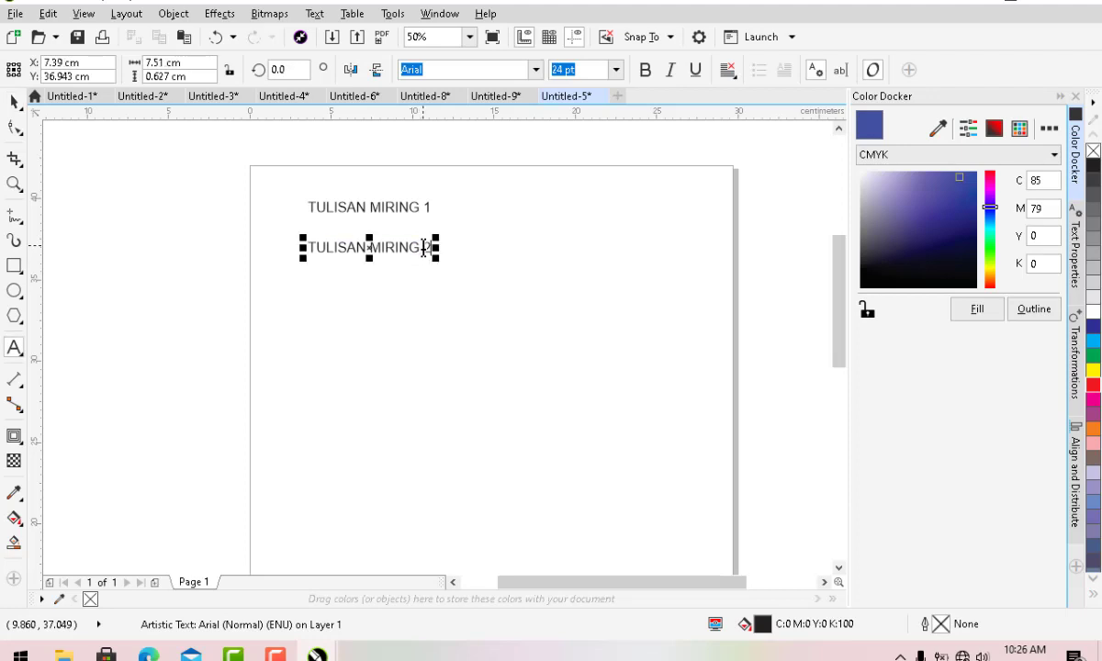
left_click(14, 103)
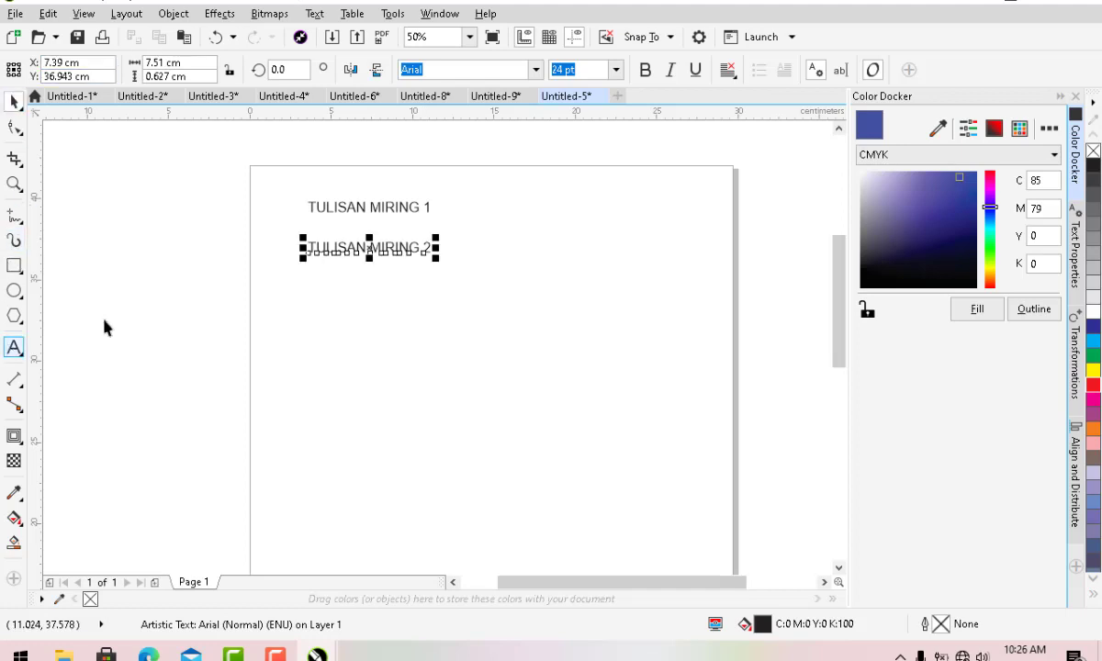
Add two more separate artistic text lines below, reading "TULISAN MUDUN" and "TULISAN ACAK"
left_click(19, 349)
left_click(316, 286)
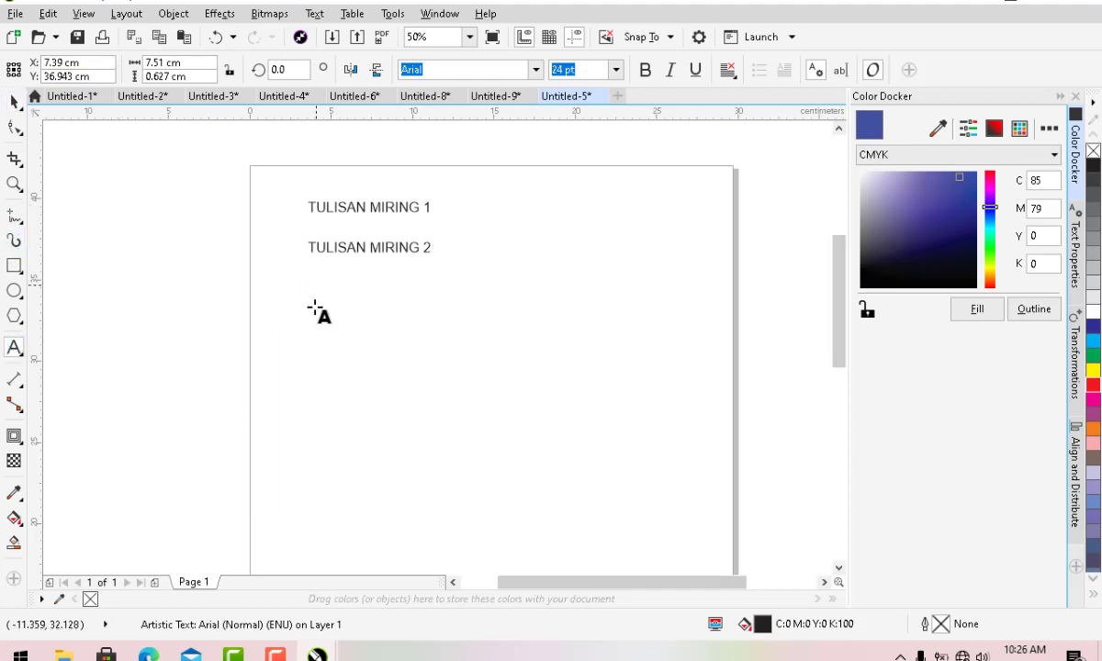
type("T")
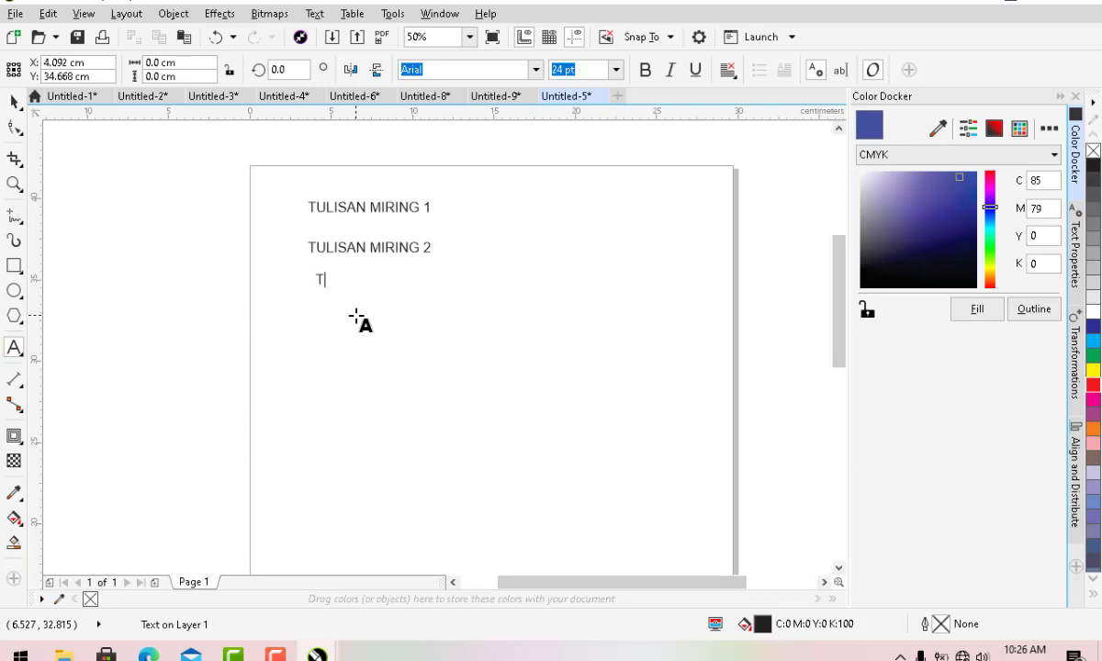
type("ULISAN MUDUN")
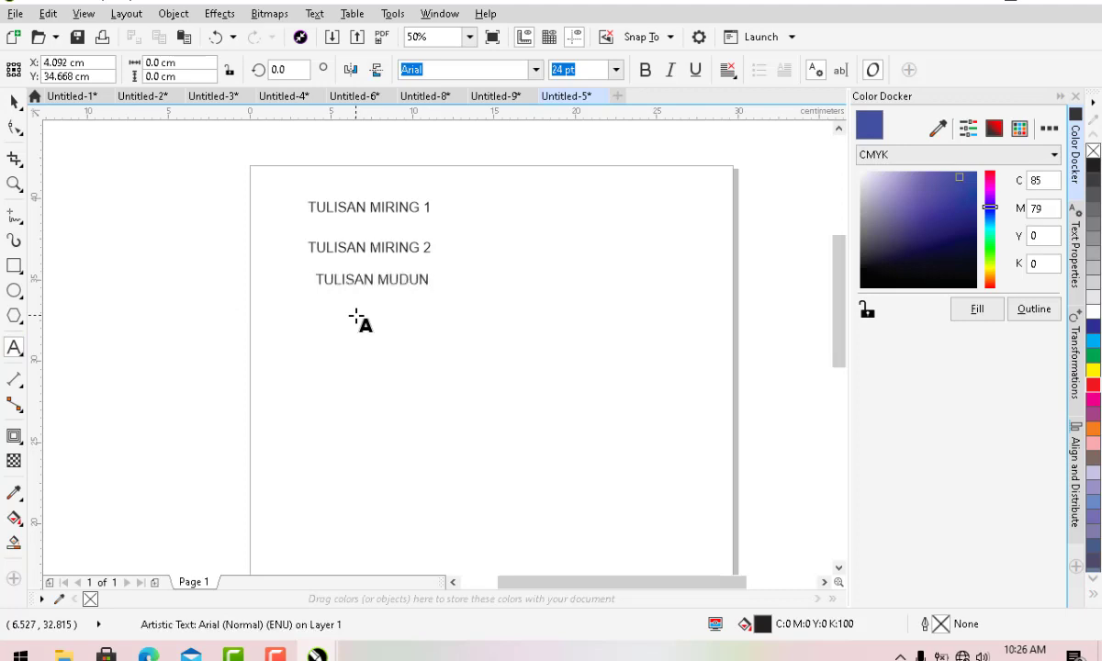
left_click(325, 328)
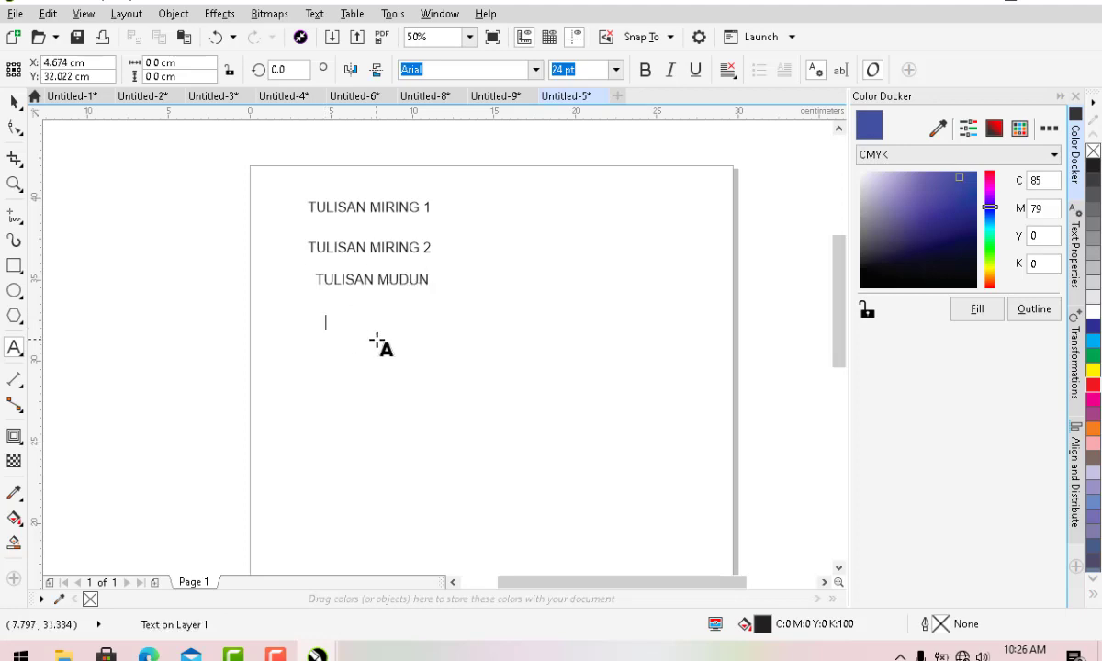
type("TULISAN ACAK")
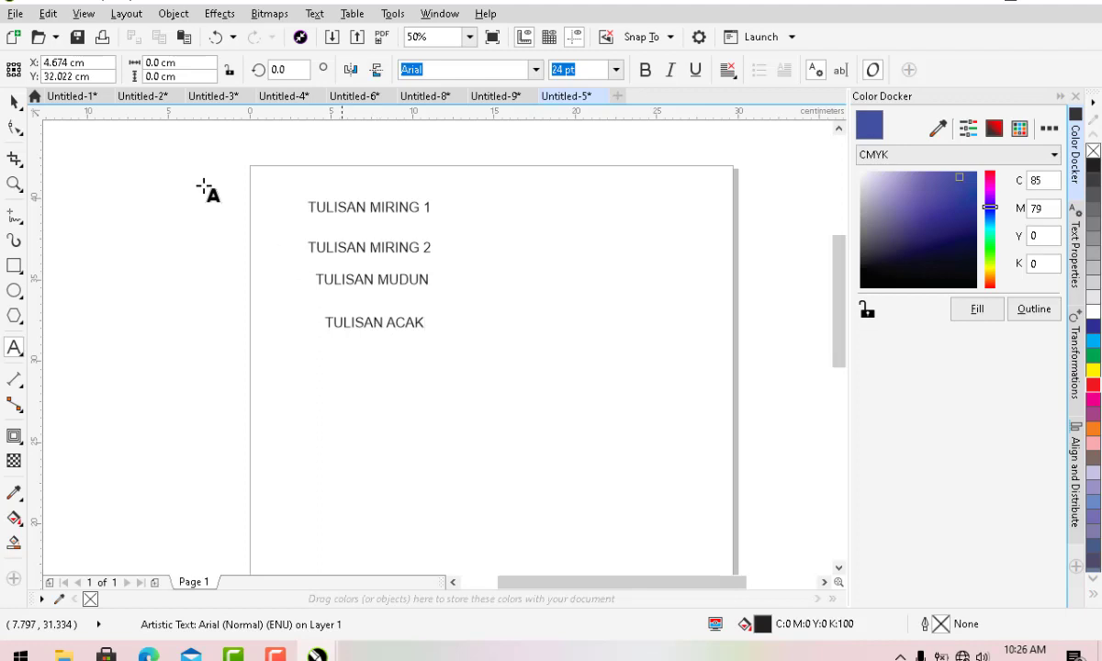
left_click(7, 105)
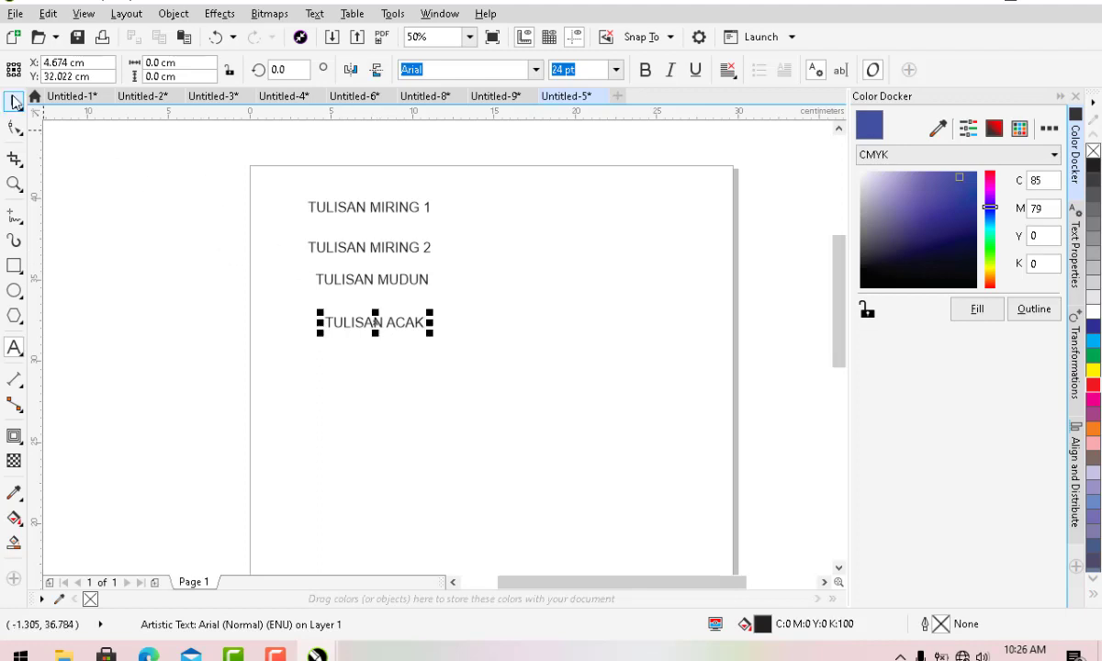
Scale all four text lines up to about 180% and set their font to Bauhaus 93
left_click_drag(453, 329, 583, 440)
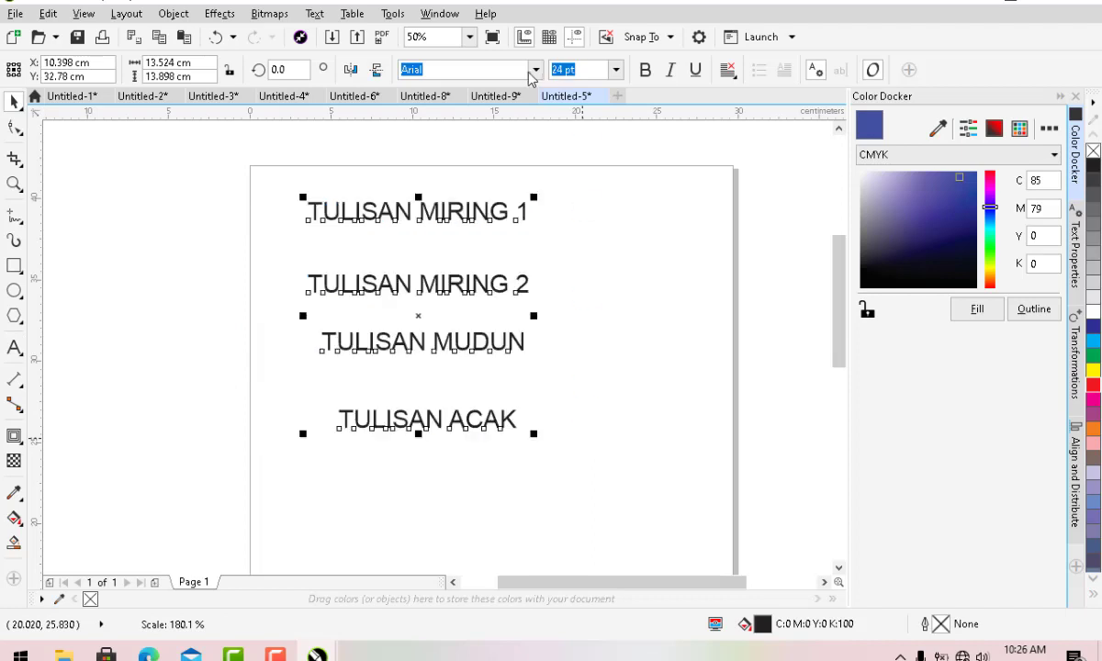
left_click(534, 71)
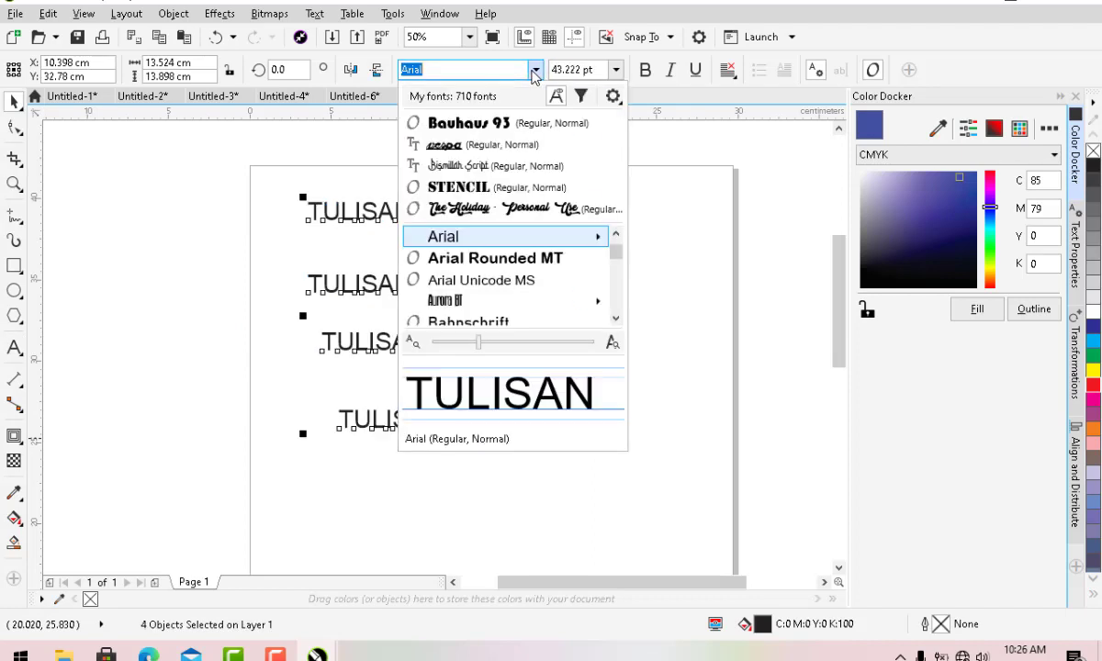
left_click(487, 127)
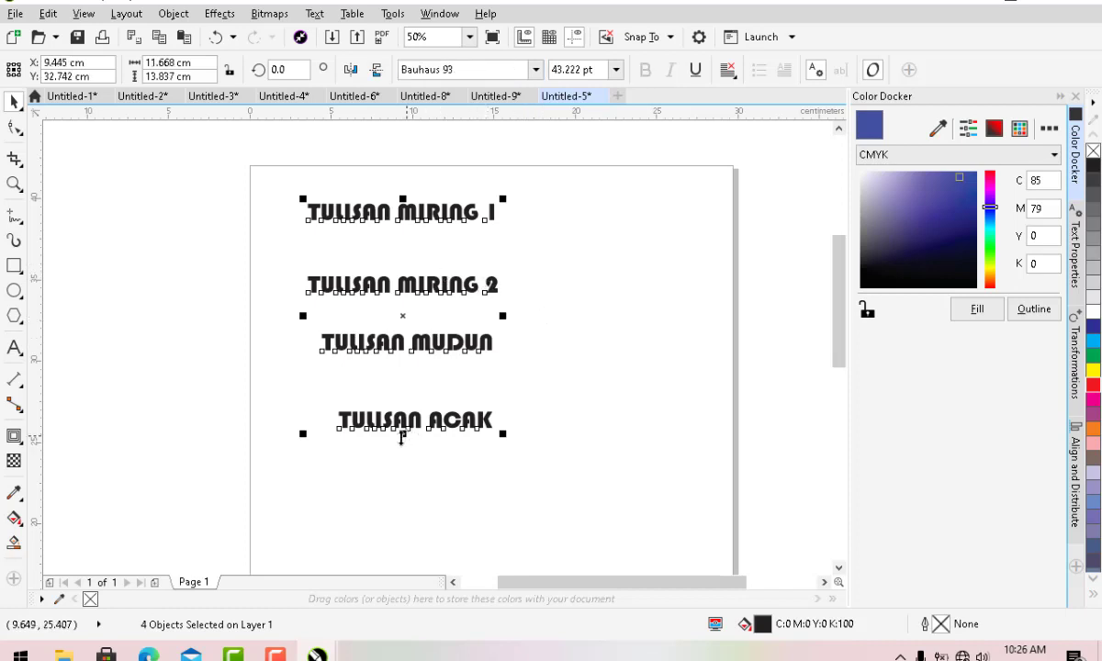
Stretch the four text lines taller as a group and enlarge them to about 82.7 pt
left_click_drag(409, 437, 406, 498)
scroll(408, 297, "down", 2)
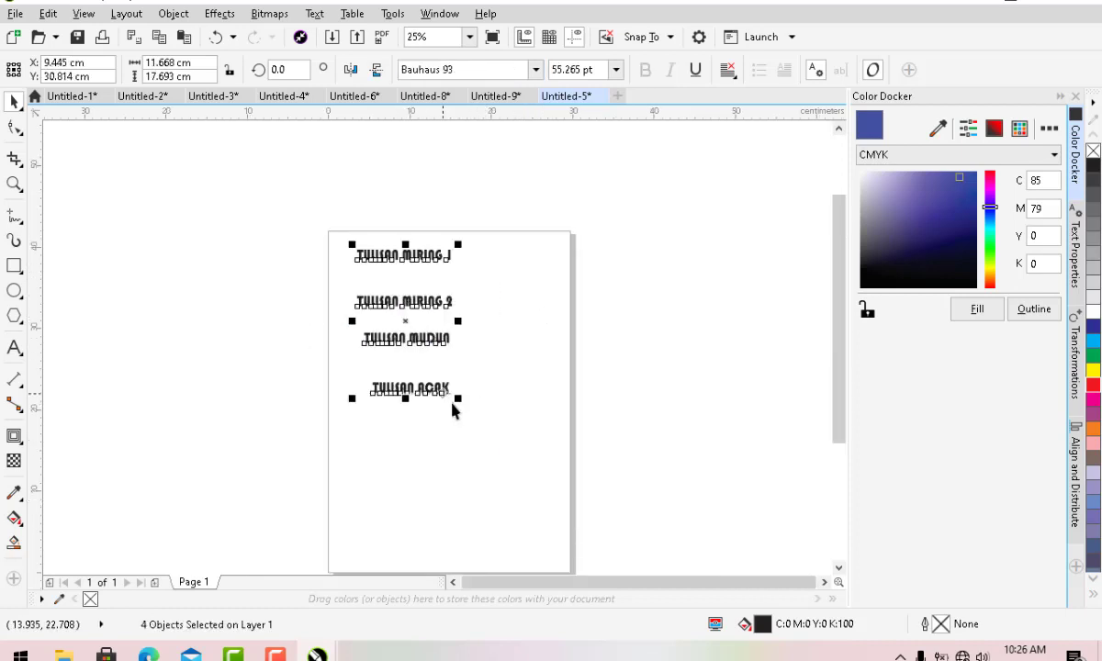
left_click_drag(458, 406, 575, 468)
Skew "TULISAN MIRING 1" horizontally so its letters lean to the right, about 17.8 cm wide overall
left_click(451, 276)
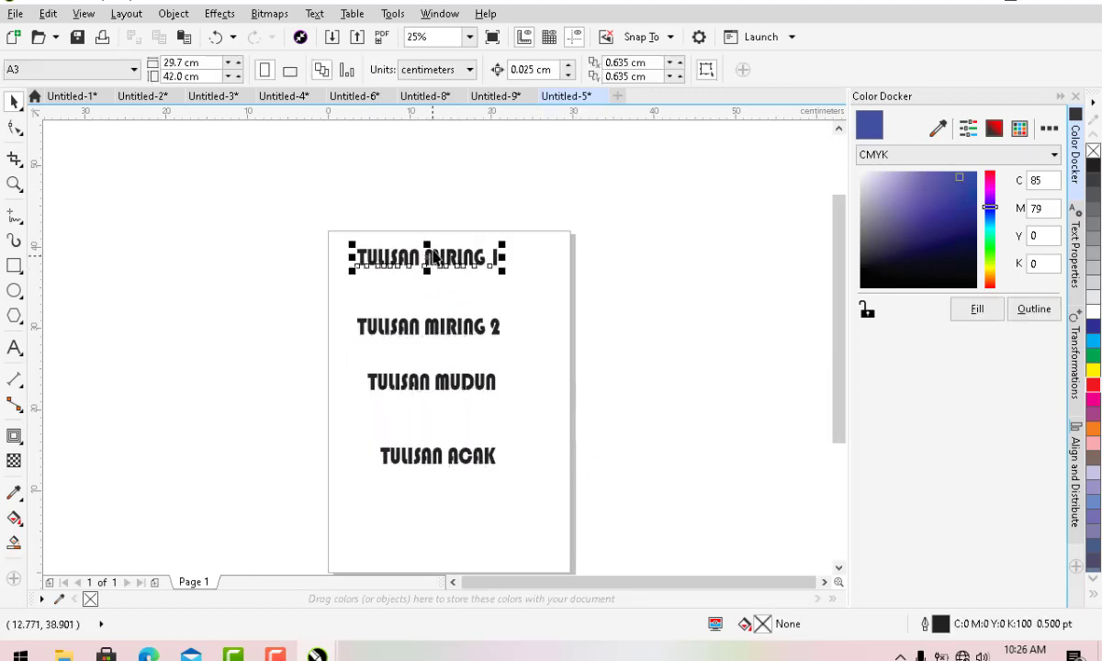
scroll(427, 258, "up", 5)
left_click(418, 303)
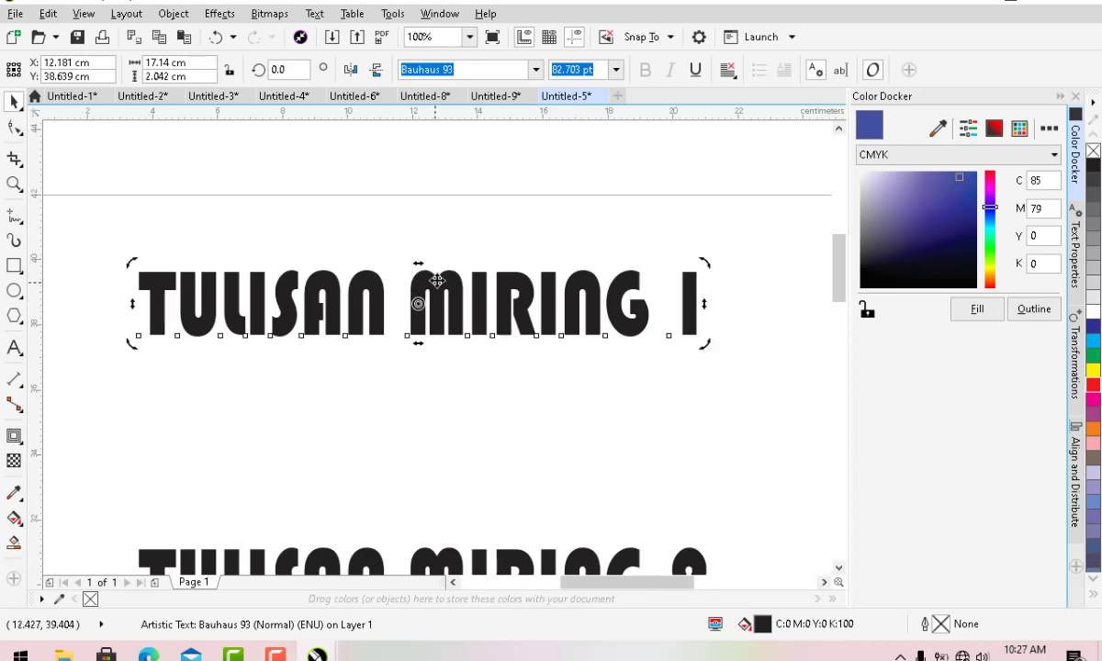
left_click_drag(439, 264, 455, 275)
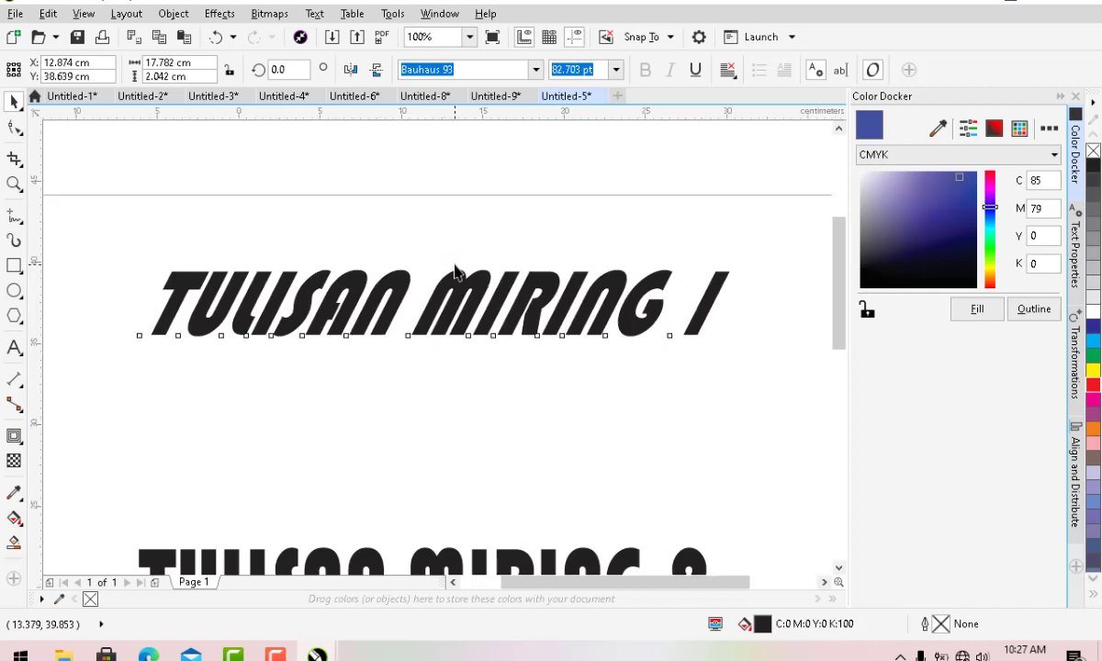
Skew "TULISAN MIRING 2" horizontally so its letters lean to the left, and move it up closer to the first line
scroll(456, 275, "down", 3)
left_click(441, 419)
left_click(441, 420)
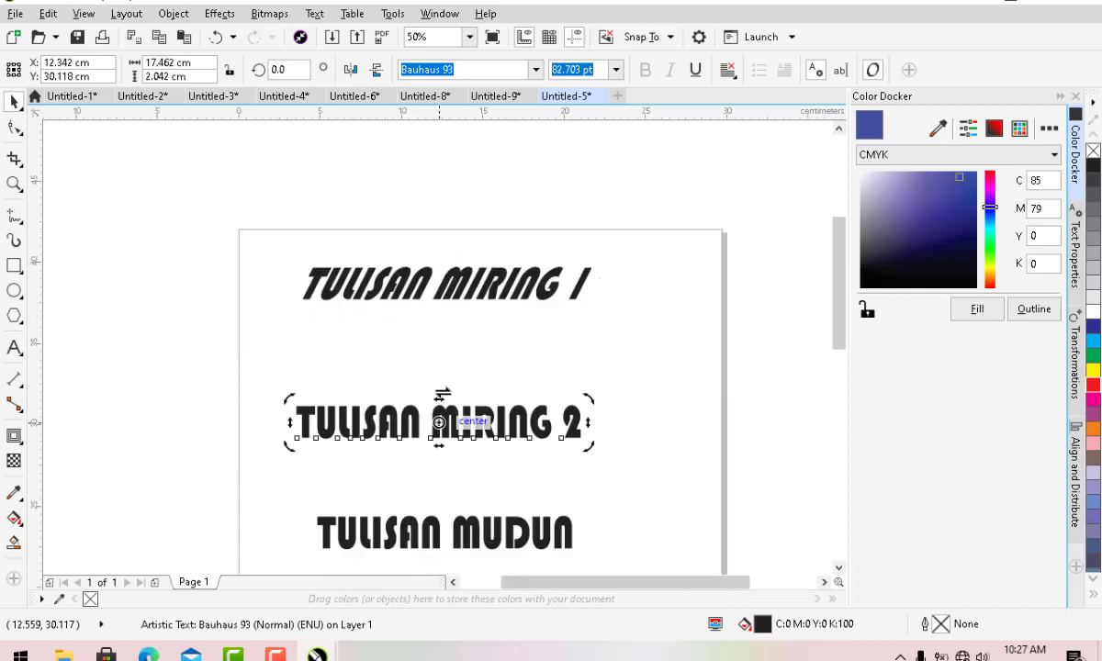
mouse_move(438, 398)
left_mouse_down()
mouse_move(426, 405)
mouse_move(432, 384)
mouse_move(446, 377)
mouse_move(452, 388)
left_mouse_up()
left_click(423, 422)
left_click(430, 425)
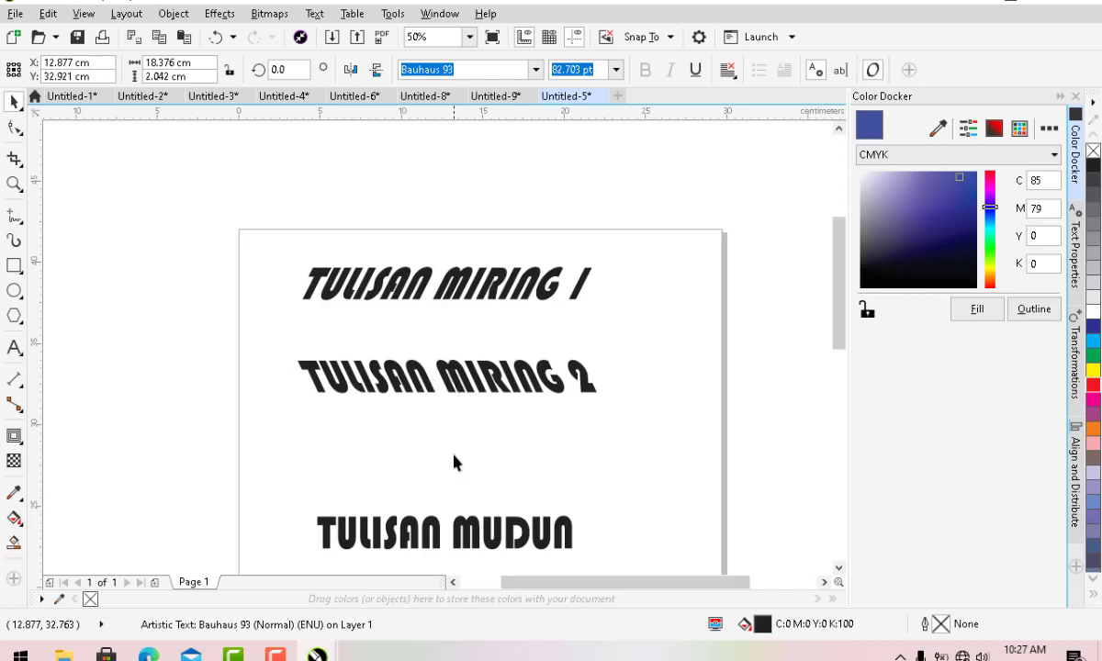
Move "TULISAN MUDUN" up beneath the second line and skew it vertically so it slopes downward to the right
left_click(446, 535)
left_click_drag(442, 535, 443, 457)
left_click(443, 457)
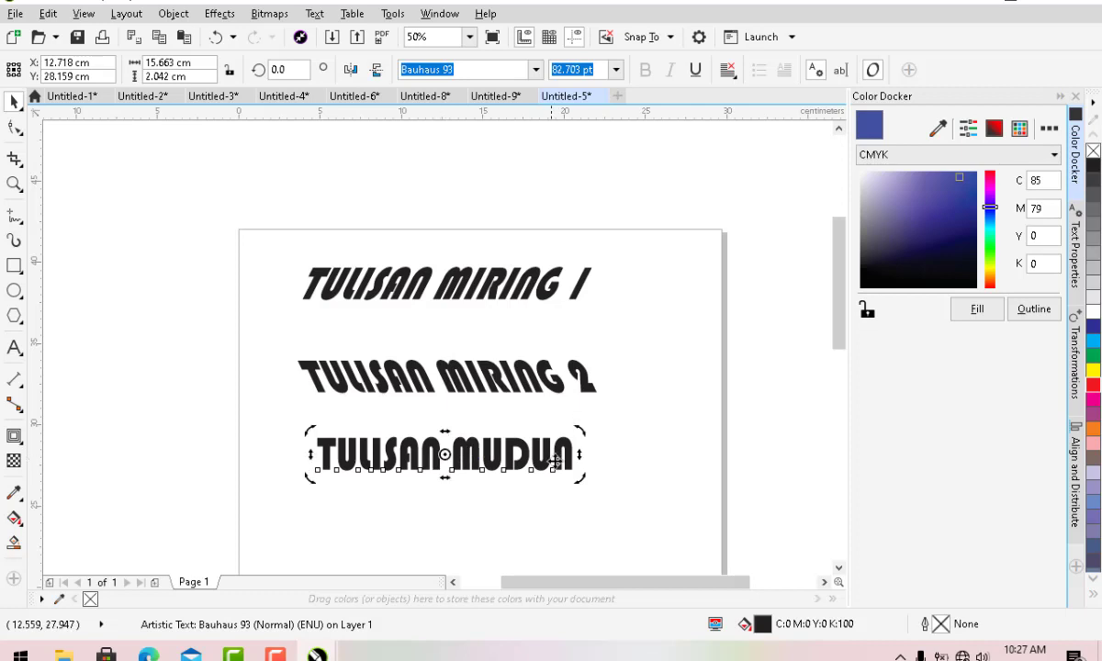
scroll(519, 432, "down", 2)
scroll(536, 420, "up", 2)
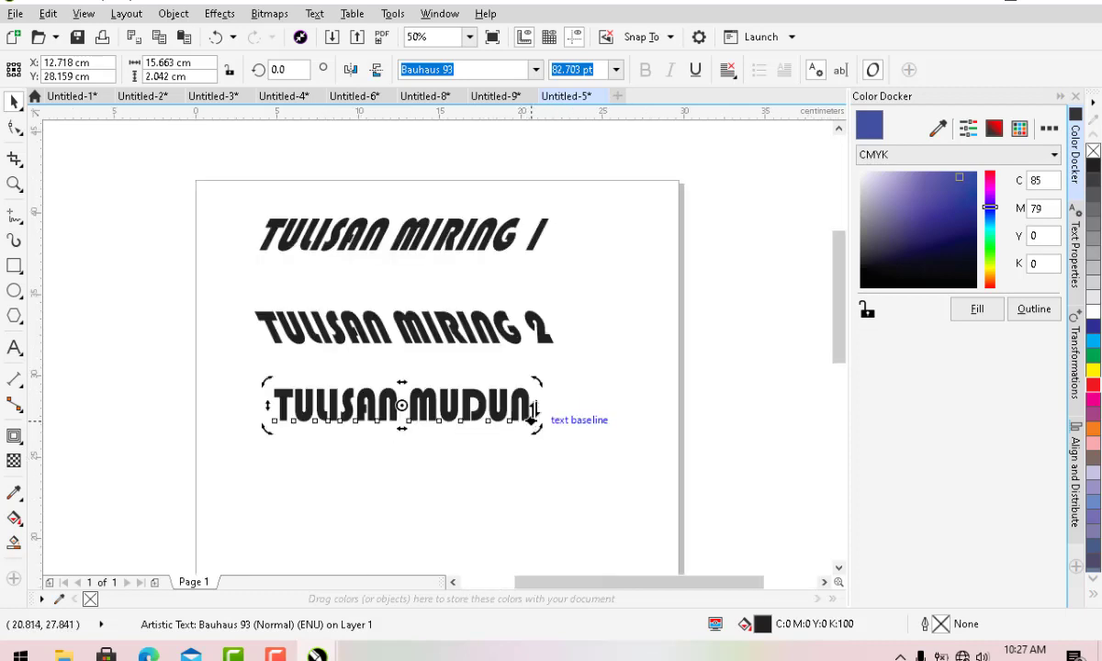
left_click_drag(534, 408, 526, 460)
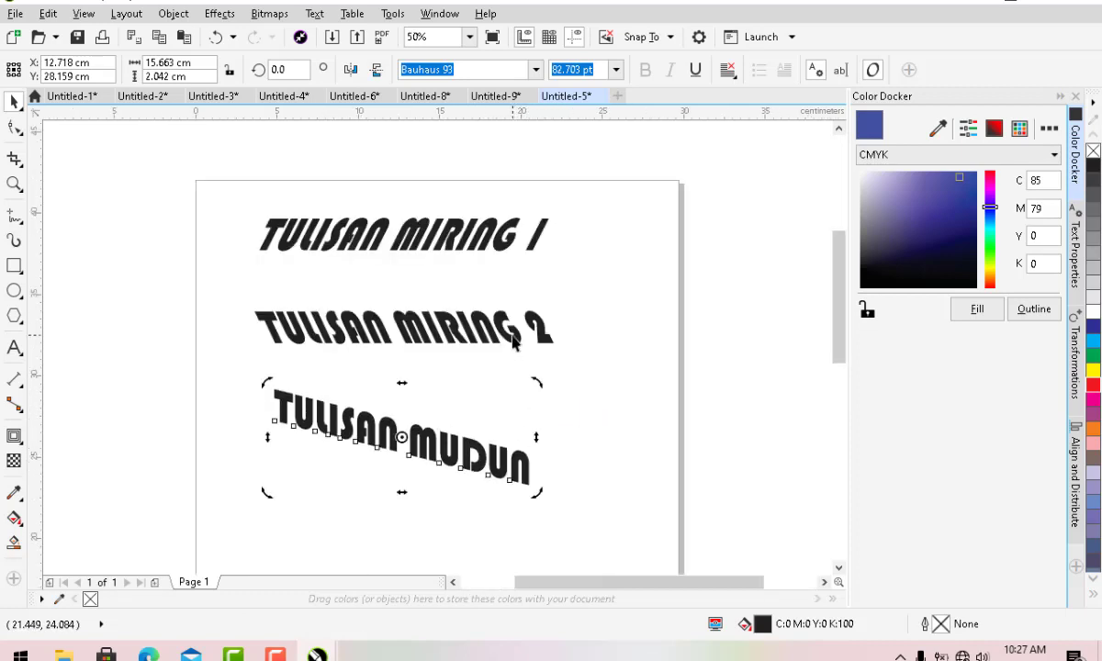
Move "TULISAN ACAK" up and slightly left, closer beneath "TULISAN MUDUN"
scroll(514, 341, "down", 2)
left_click(519, 453)
left_click(460, 486)
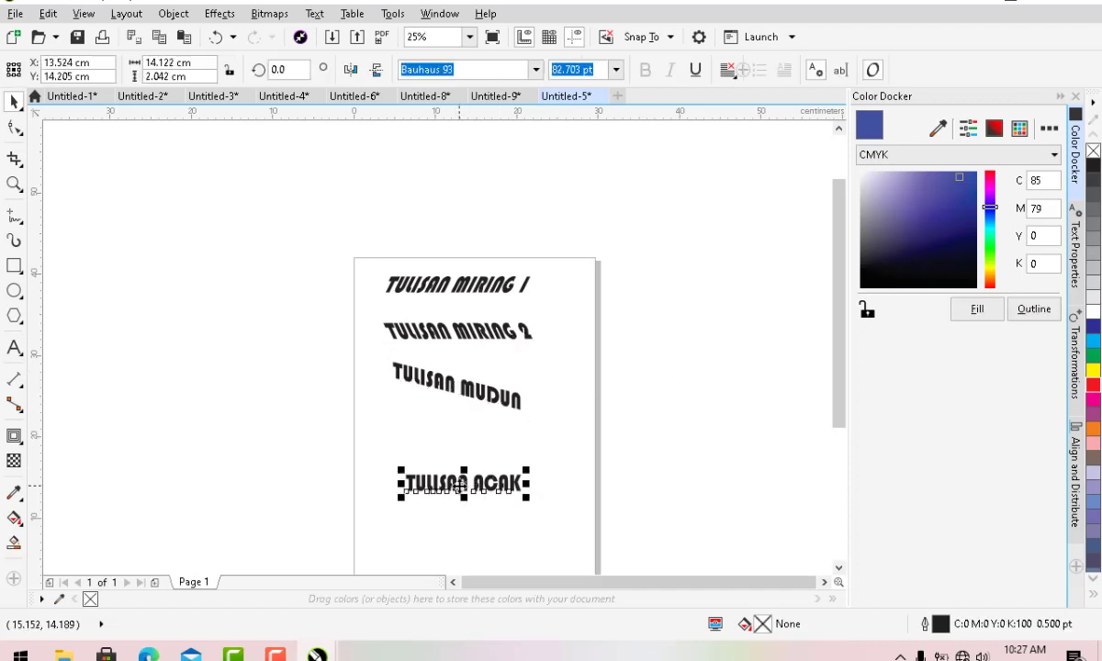
scroll(459, 487, "up", 2)
left_click(452, 452)
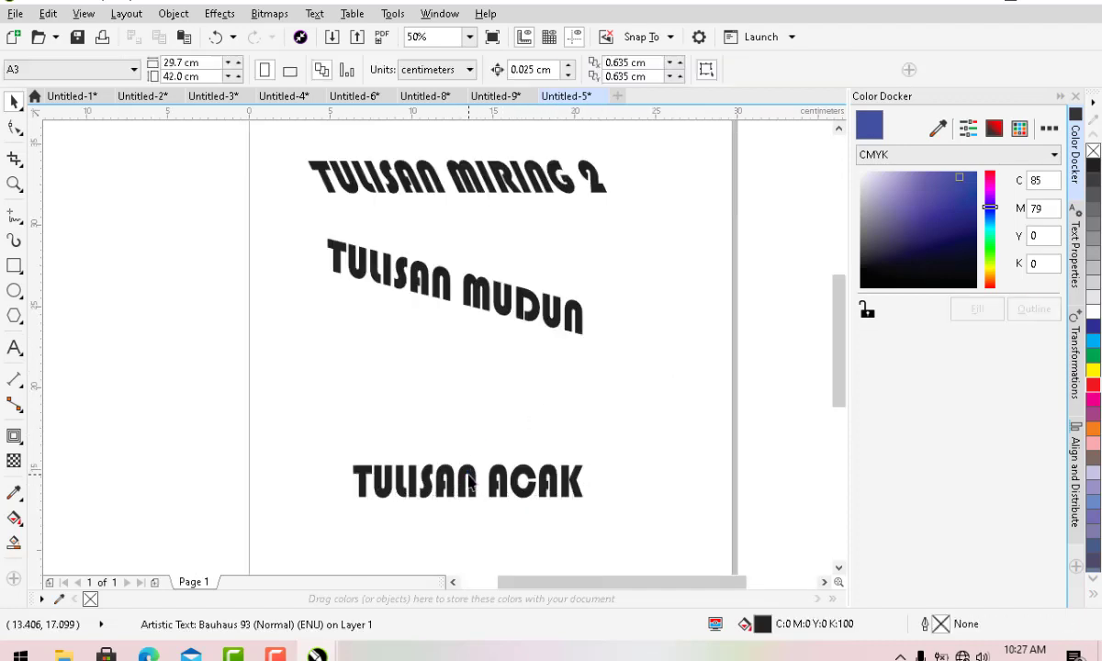
left_click(468, 480)
left_click_drag(468, 475, 448, 416)
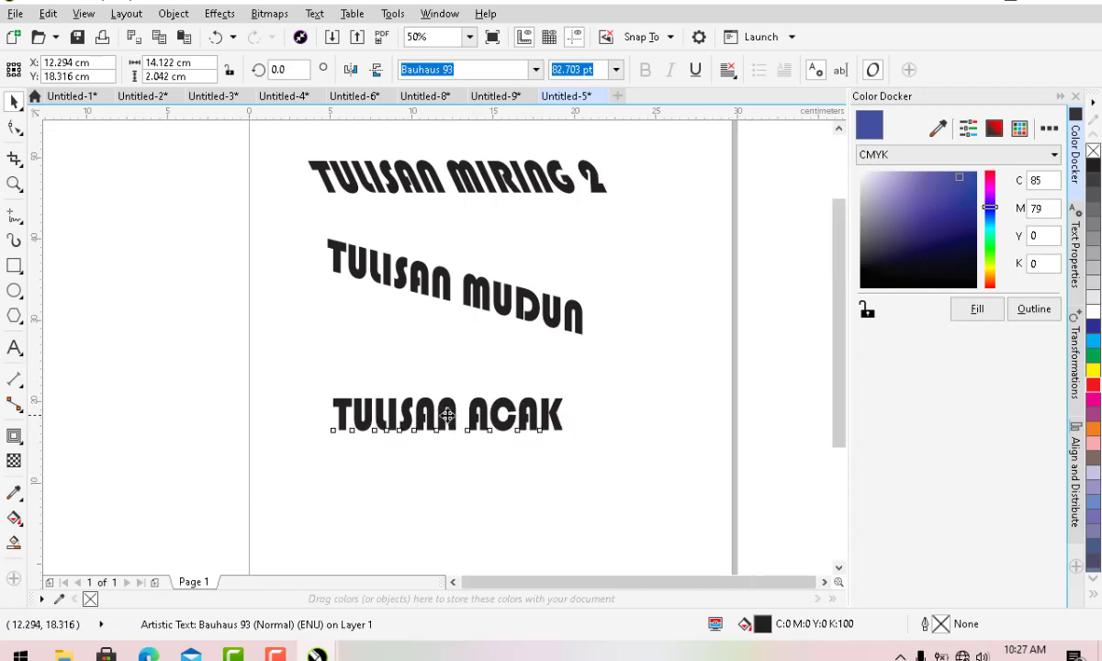
Stretch all four text lines together horizontally to about 23.3 cm wide
scroll(448, 416, "down", 2)
left_click_drag(570, 443, 560, 413)
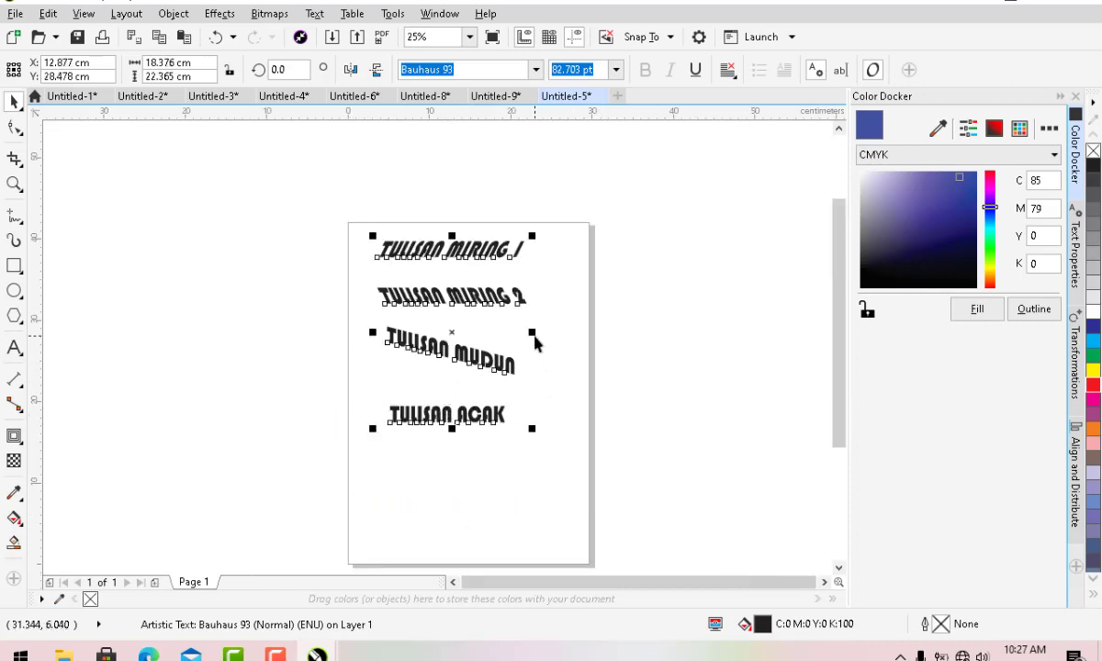
left_click_drag(556, 335, 620, 350)
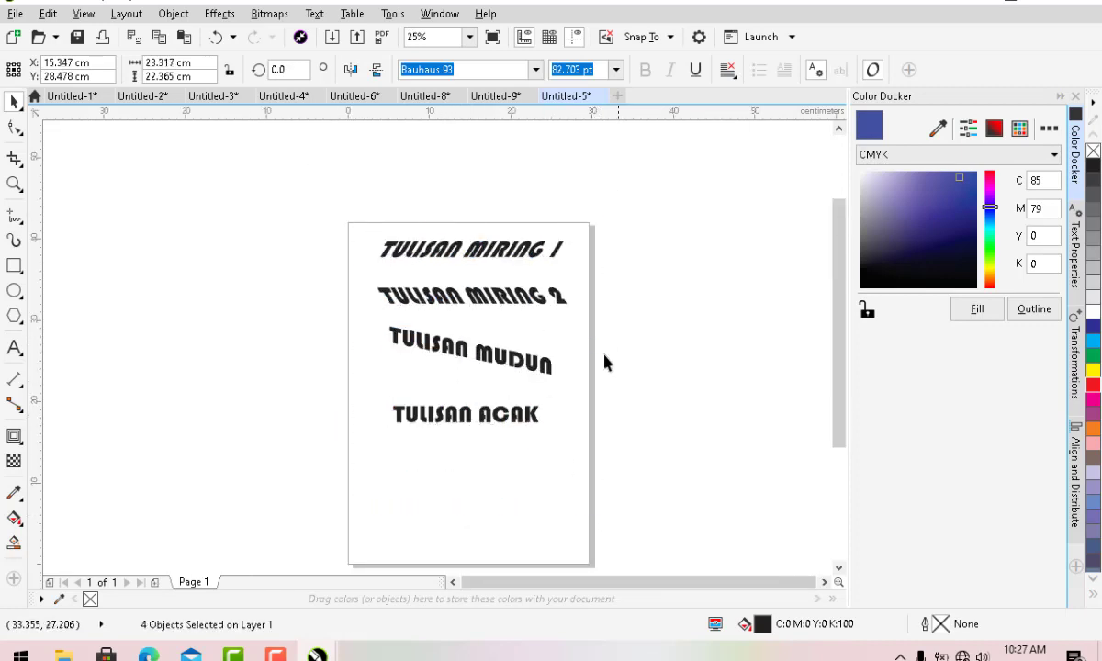
Shift "TULISAN ACAK" slightly up and to the left, centred at about X 14.2 cm, Y 18.6 cm
scroll(517, 406, "up", 1)
left_click(467, 450)
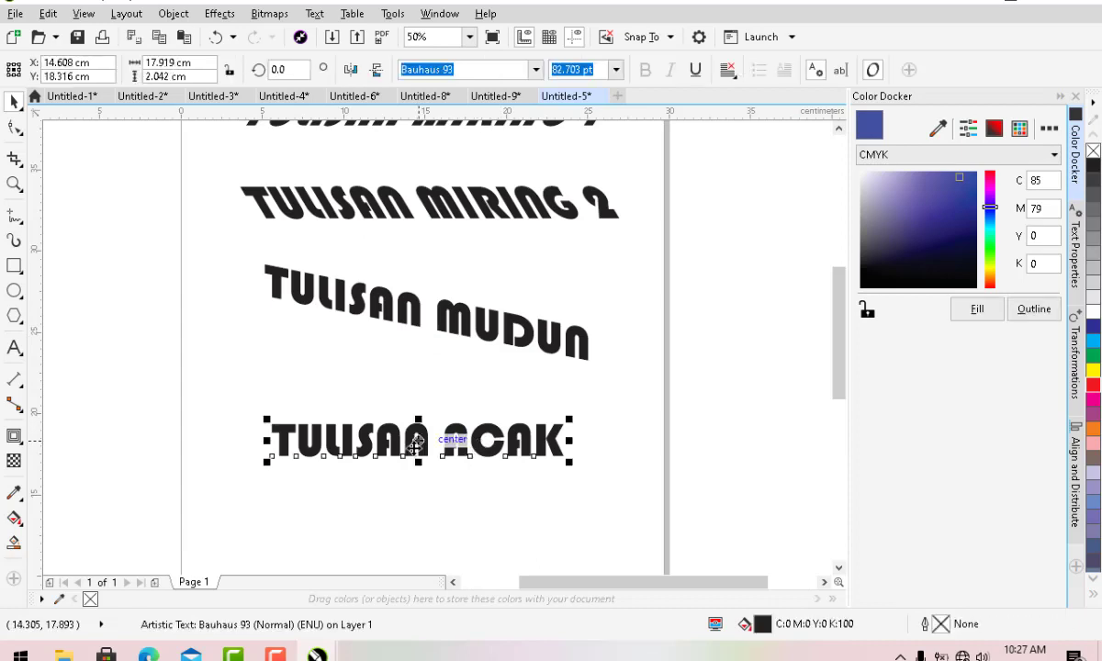
left_click_drag(425, 415, 418, 409)
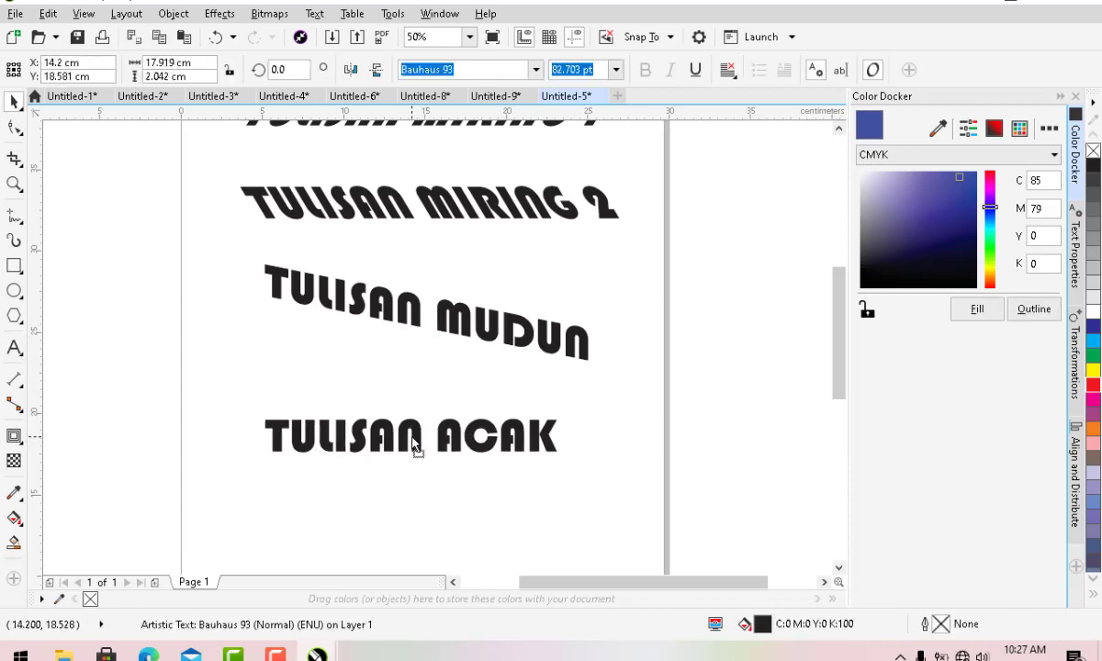
Use the Shape tool to move the letter T of "TULISAN ACAK" up and left, offset about -66% horizontally and 138% vertically
left_click(22, 134)
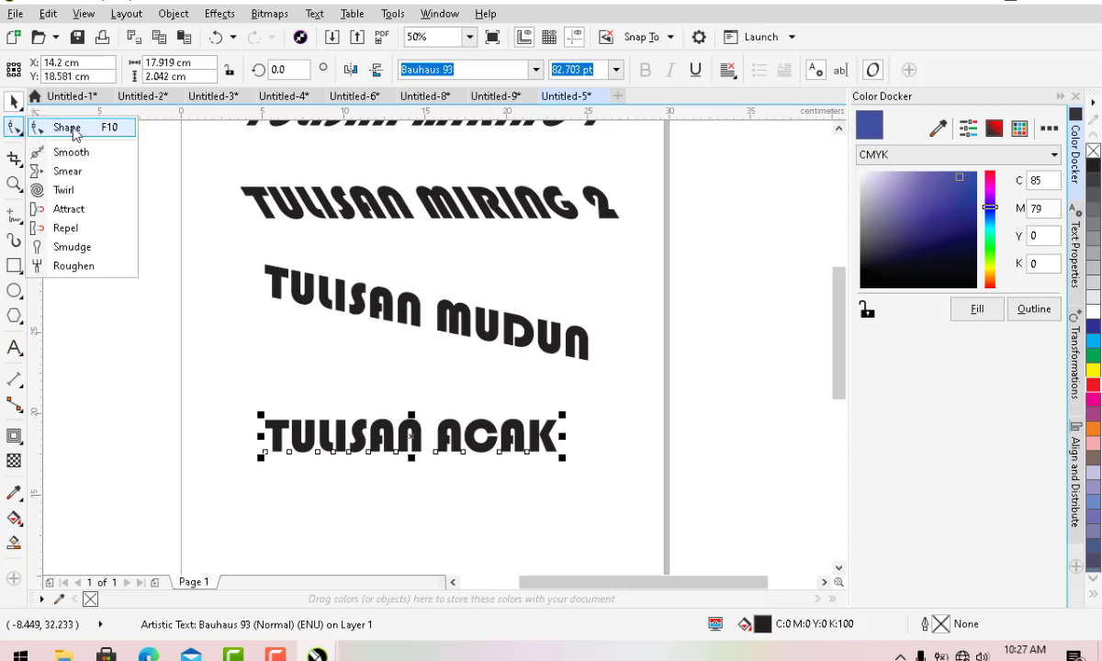
left_click(75, 134)
left_click_drag(266, 451, 234, 386)
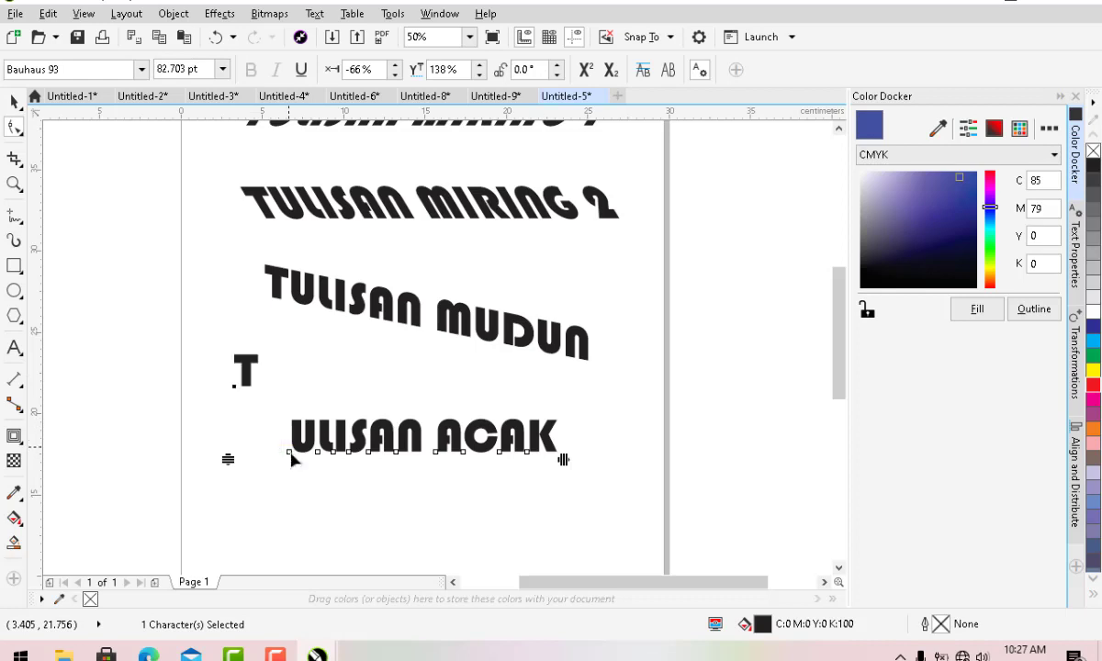
Move the letters U, L, I, S, A and N of "TULISAN" in the scattered text individually to staggered heights, closing up leftward
left_click_drag(290, 453, 261, 419)
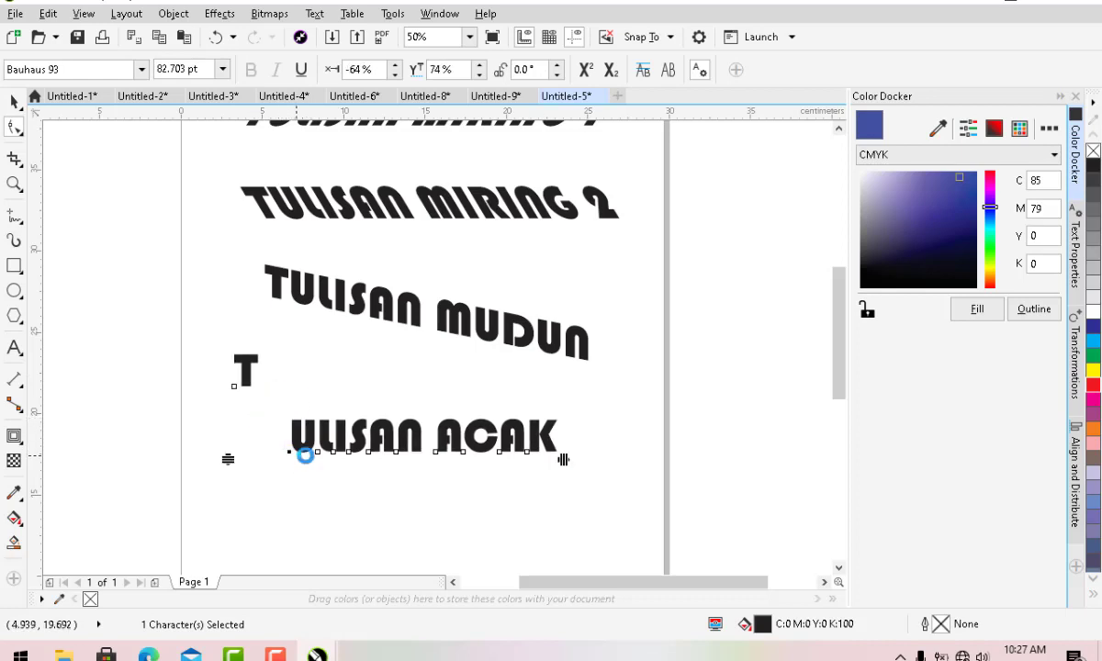
left_click_drag(320, 454, 295, 385)
left_click_drag(348, 453, 320, 422)
mouse_move(366, 453)
left_mouse_down()
mouse_move(337, 452)
mouse_move(384, 428)
mouse_move(370, 440)
left_mouse_up()
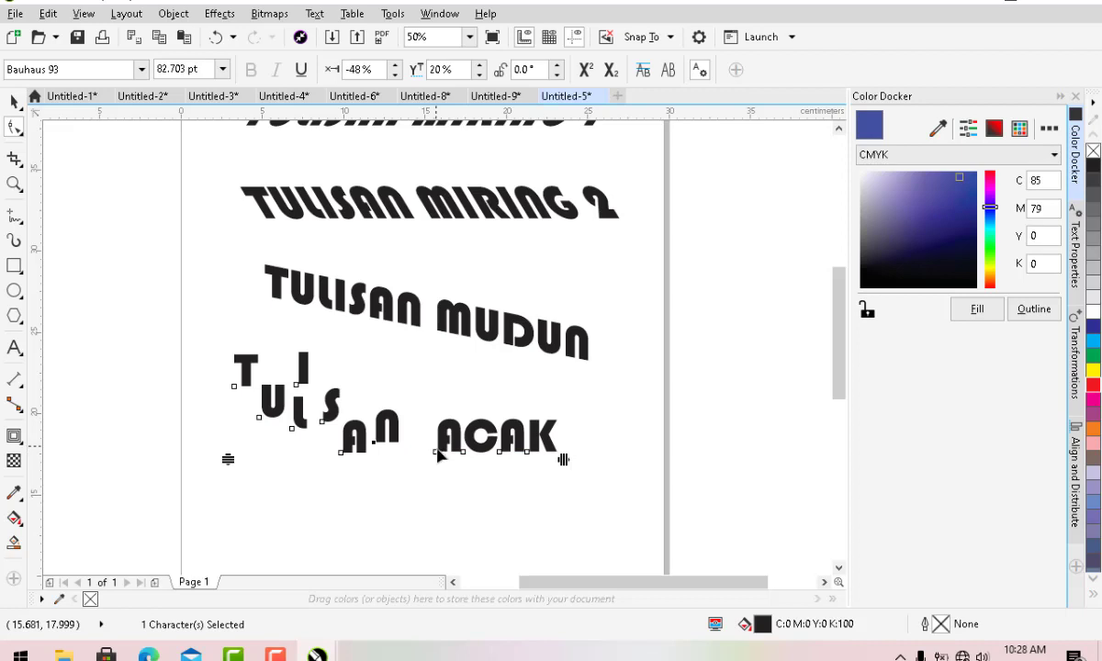
Shift each letter of "ACAK" up and to the left at uneven heights, raising its first A the most
left_click_drag(438, 452, 409, 396)
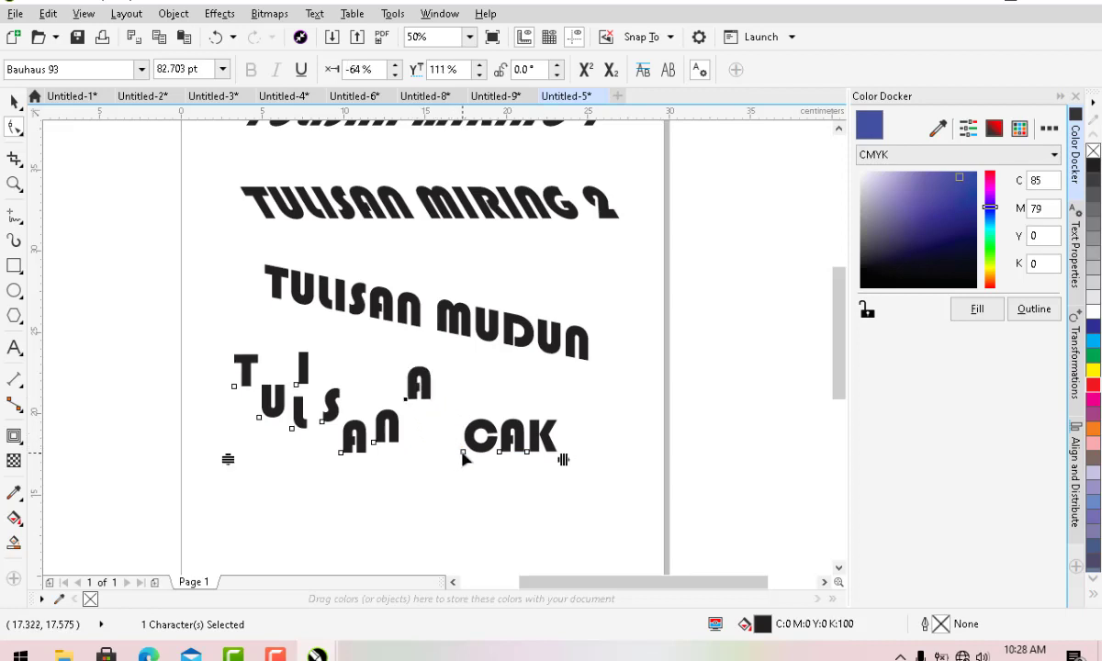
left_click_drag(464, 454, 430, 438)
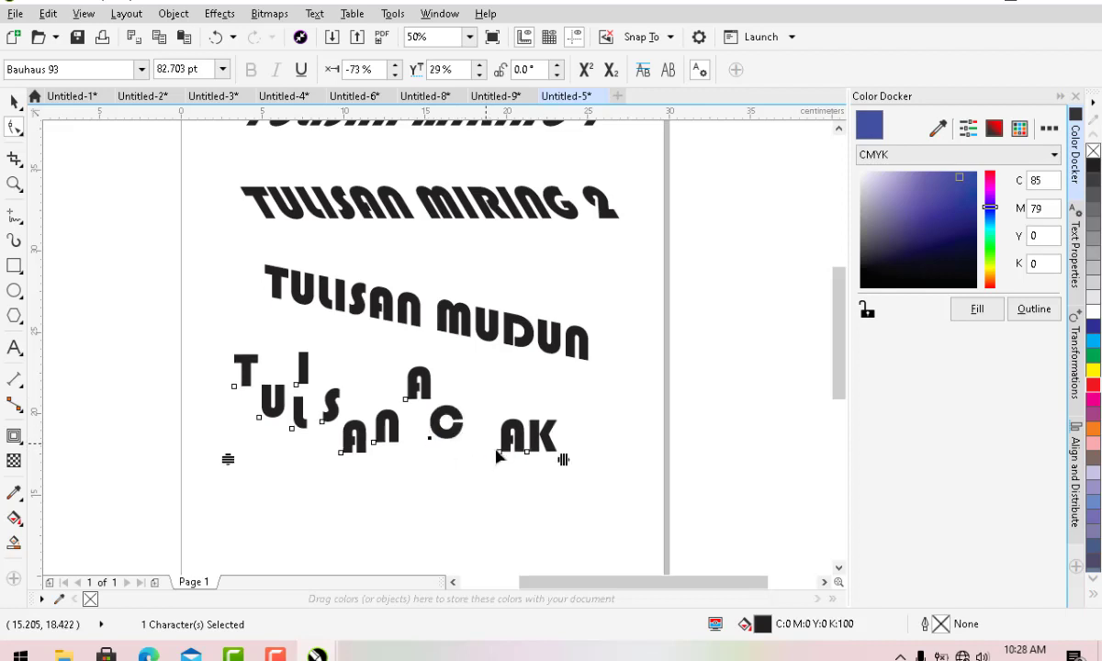
left_click_drag(497, 454, 471, 426)
left_click_drag(530, 459, 514, 441)
Lower the letter A of "TULISAN" in the scattered text to about -35% vertical and -62% horizontal offset, and finish shaping
scroll(478, 515, "down", 2)
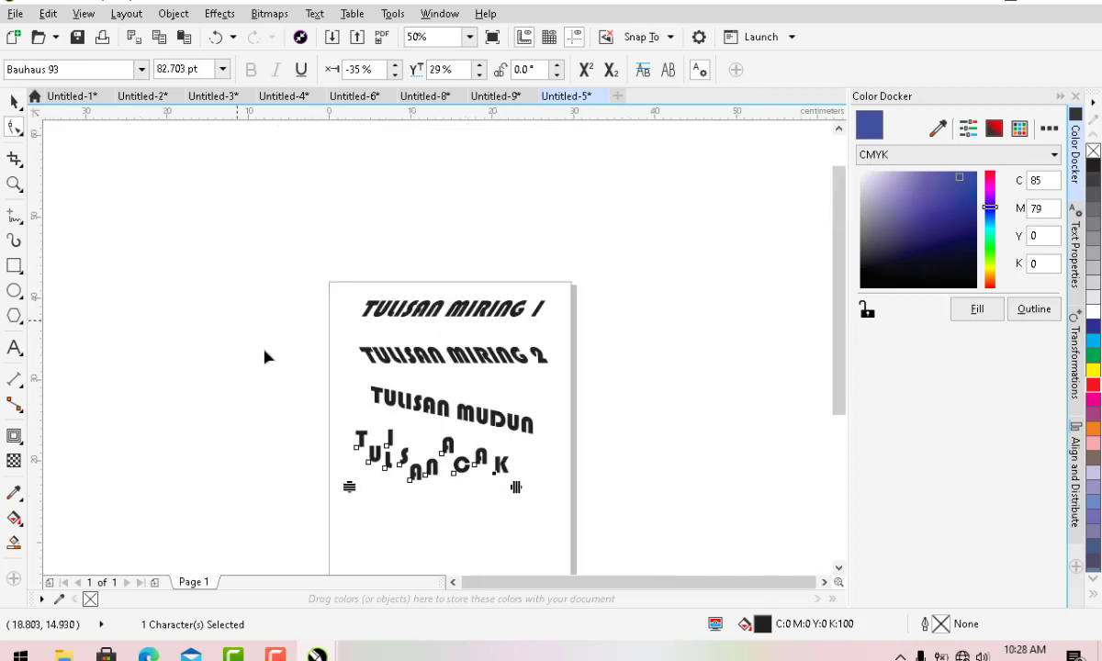
scroll(424, 492, "up", 2)
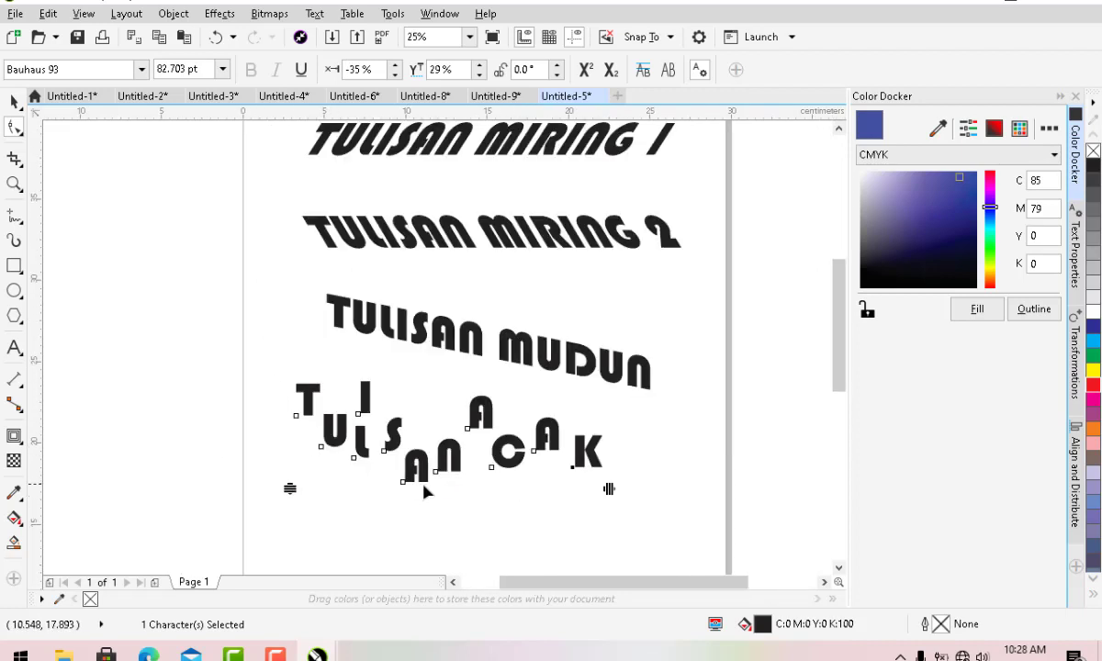
left_click_drag(405, 489, 402, 500)
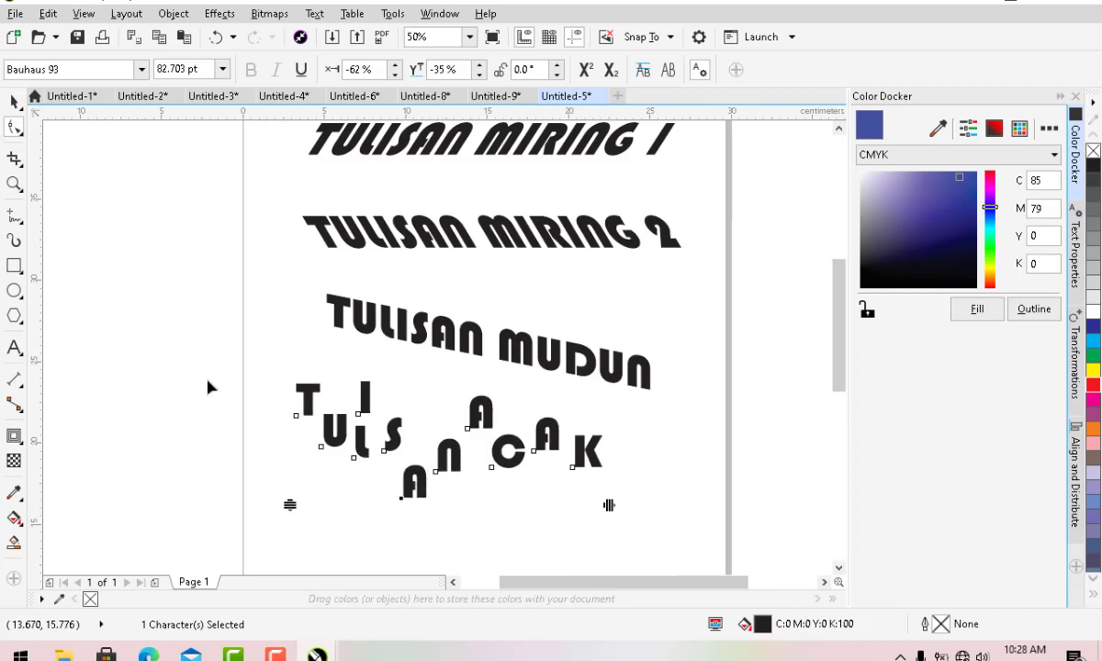
left_click(13, 102)
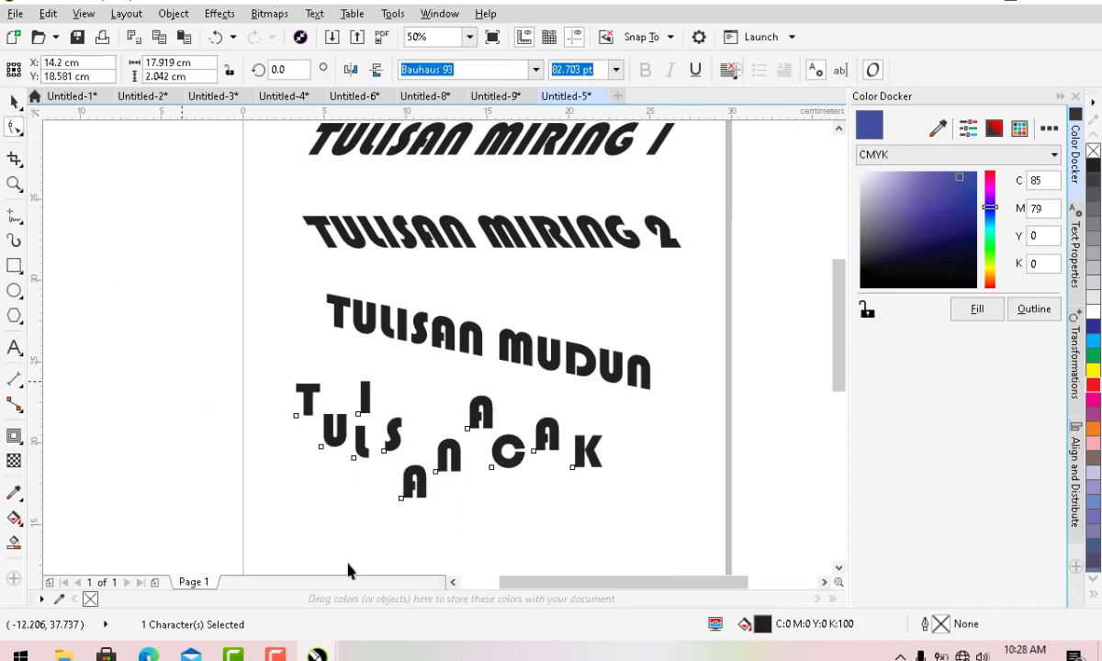
Apply a one-step outward contour with a 0.503 cm offset to "TULISAN MIRING 1"
scroll(348, 568, "down", 2)
scroll(425, 353, "up", 2)
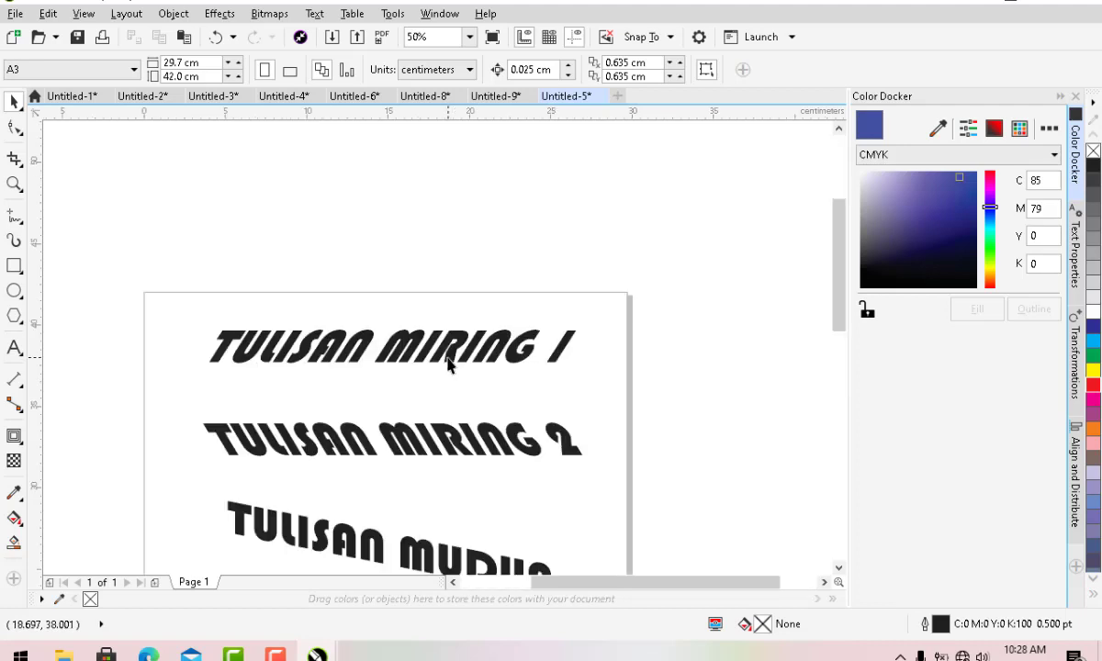
left_click(449, 363)
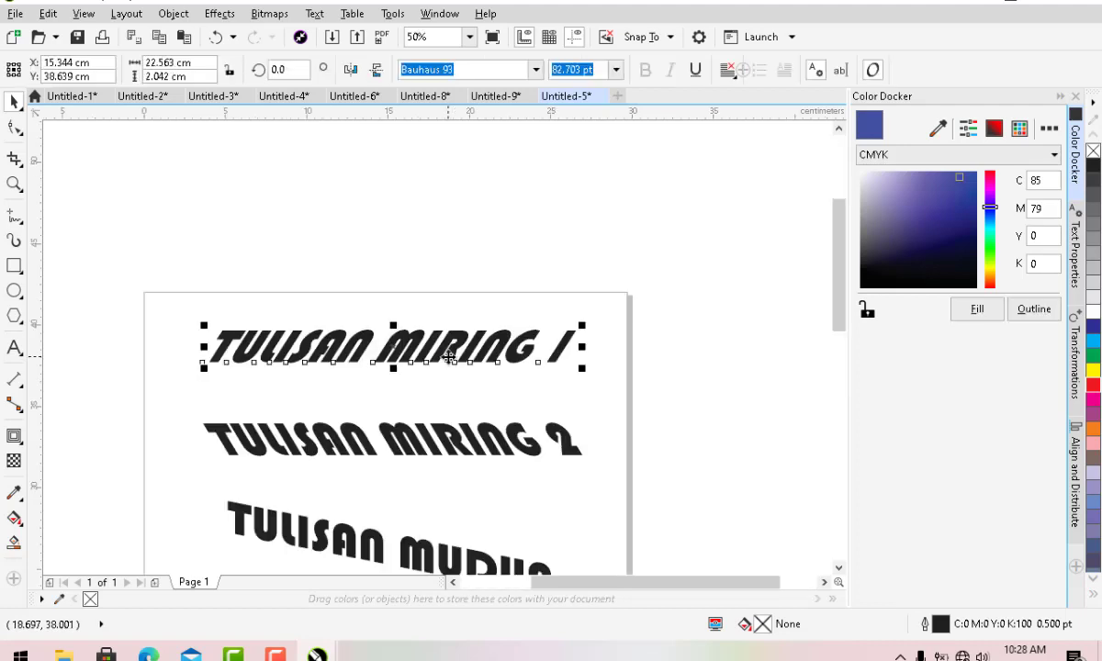
left_click(21, 445)
left_click(20, 454)
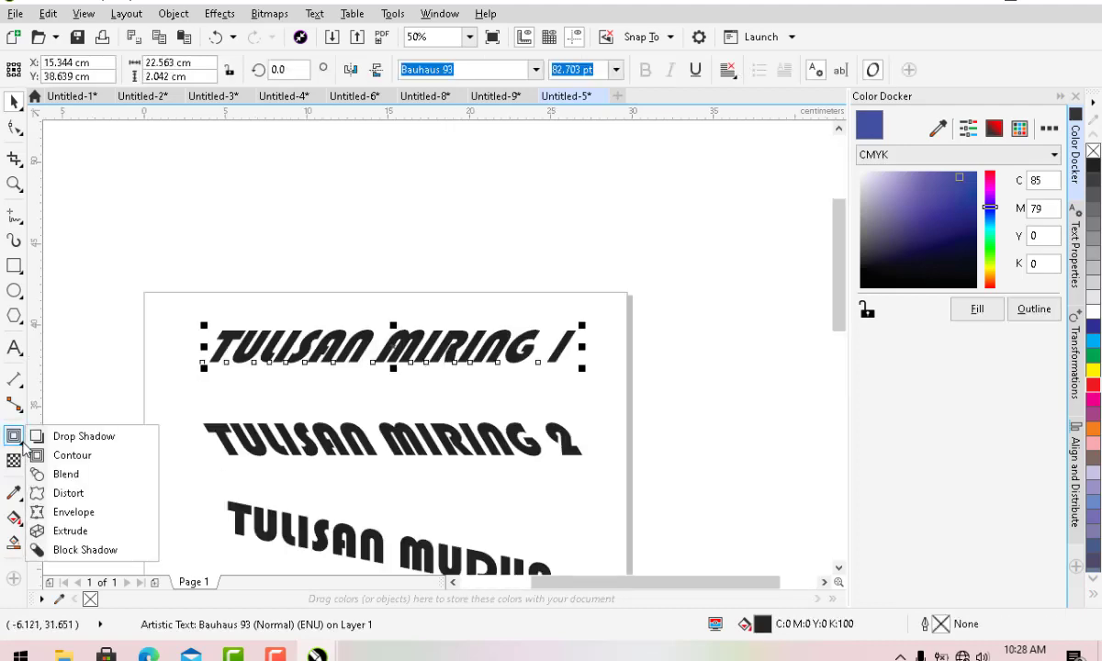
left_click(18, 439)
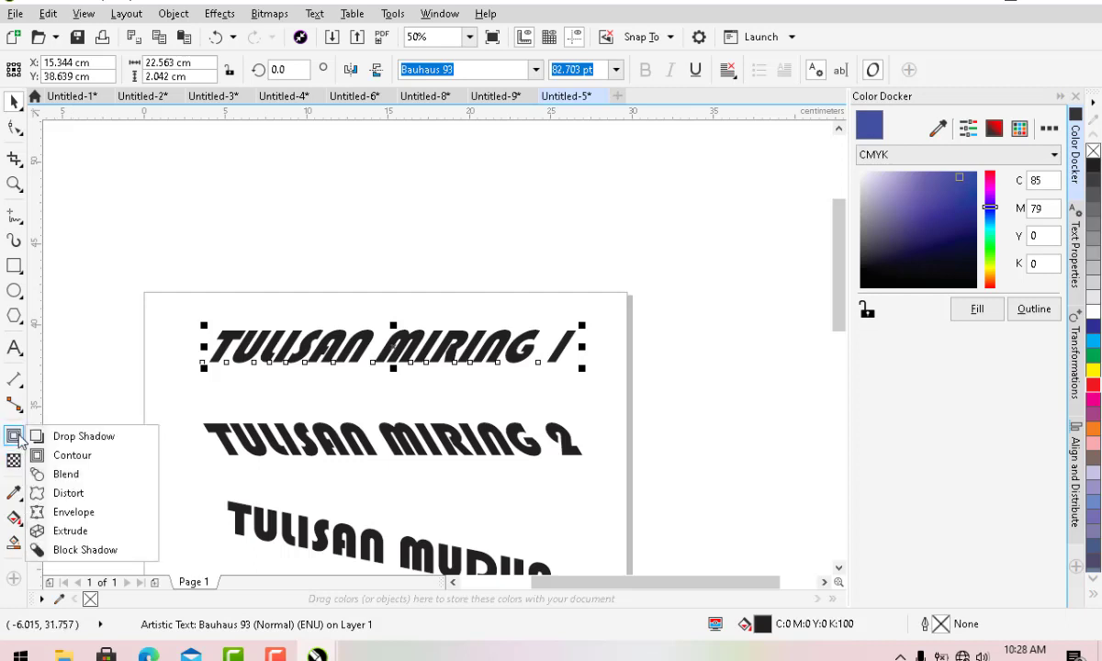
left_click(66, 455)
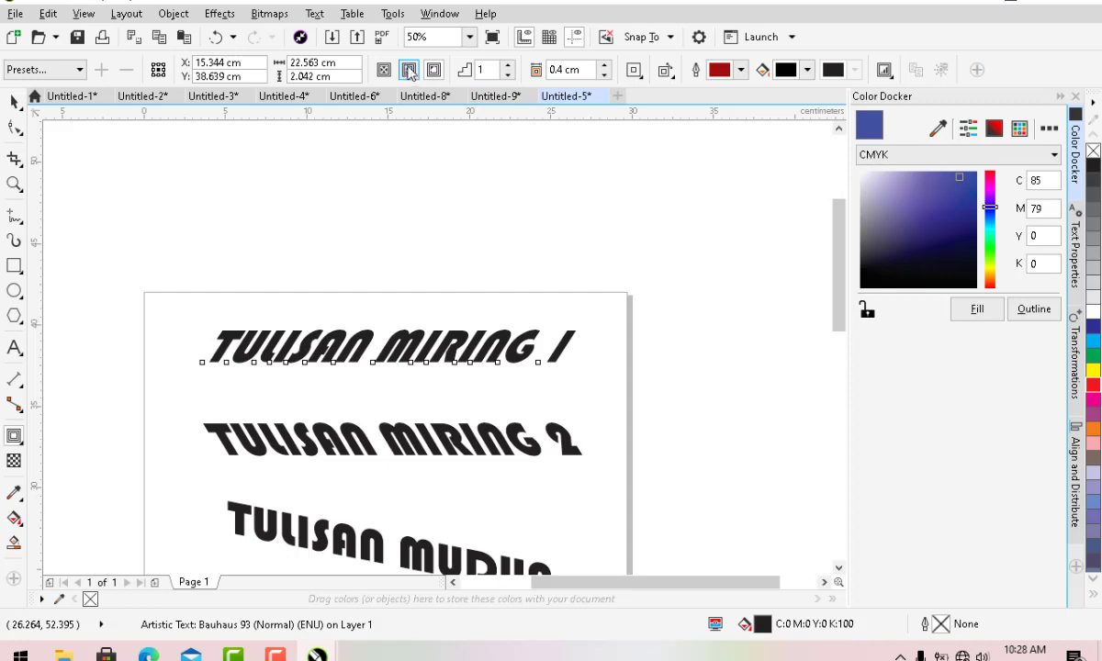
left_click(604, 75)
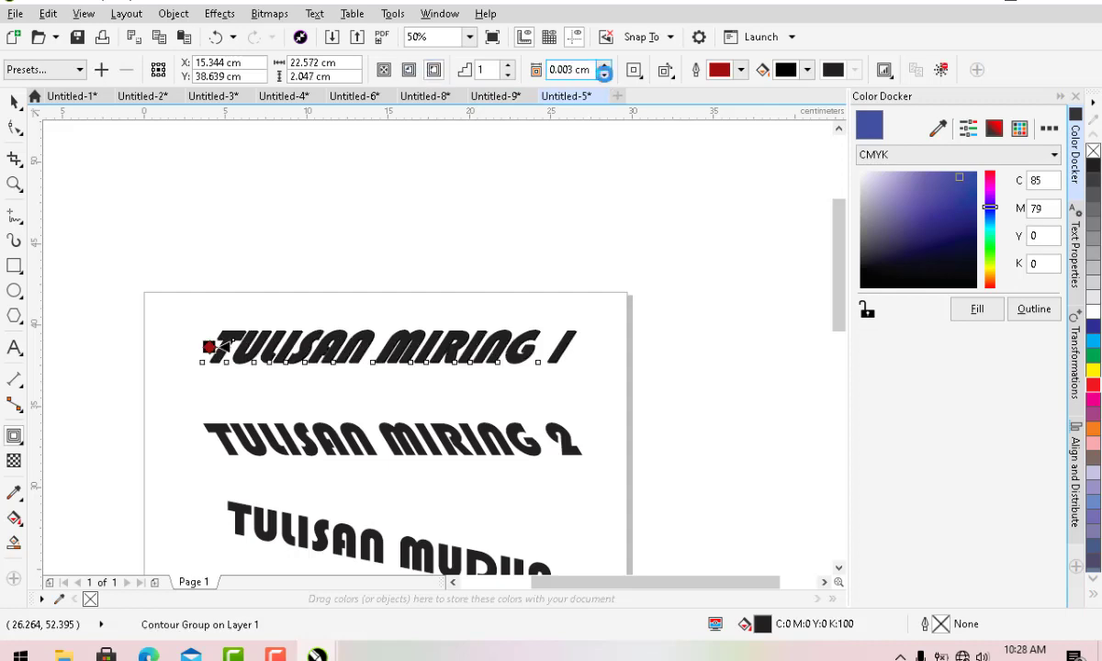
left_click(607, 66)
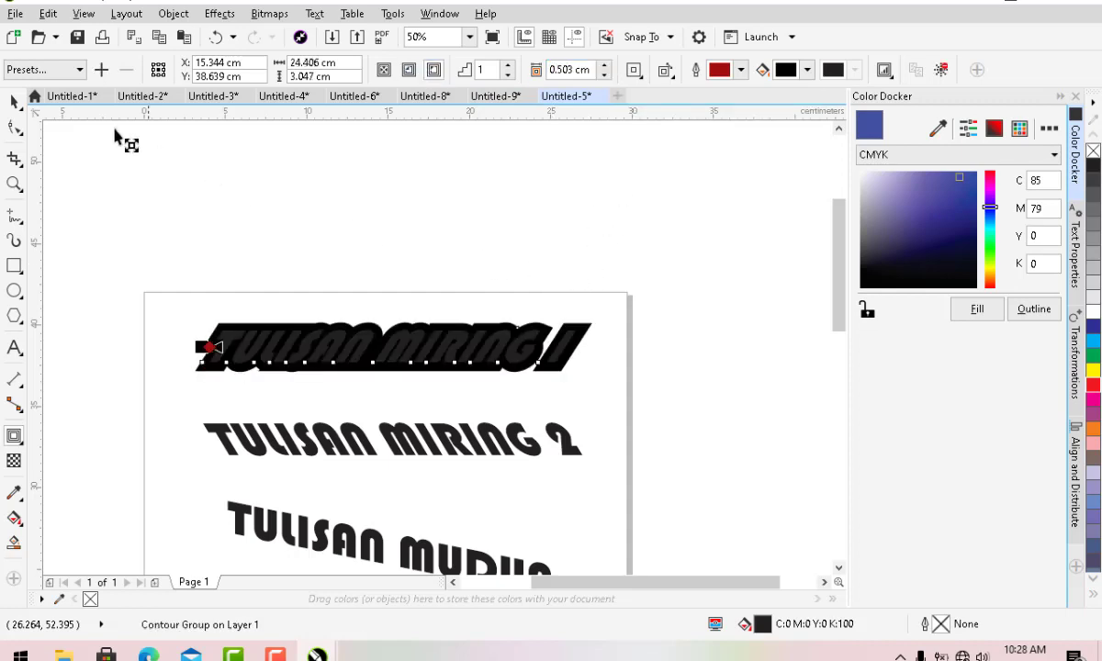
left_click(12, 103)
Select all four text lines together and fill them with yellow (C0 M0 Y100 K0)
scroll(340, 227, "down", 2)
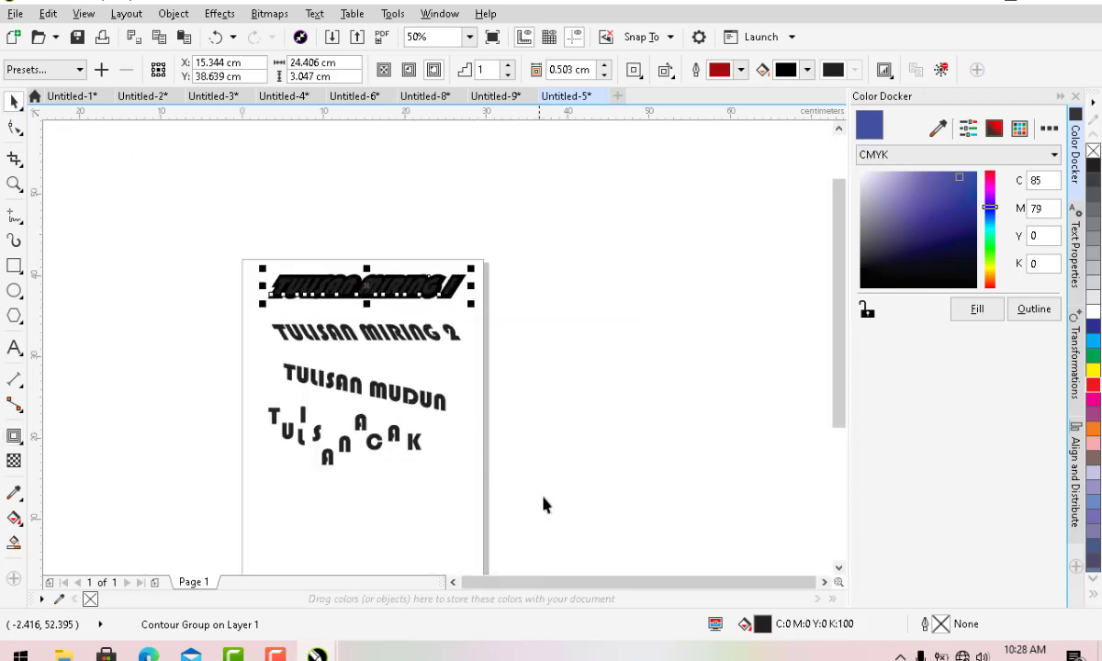
left_click_drag(544, 504, 228, 266)
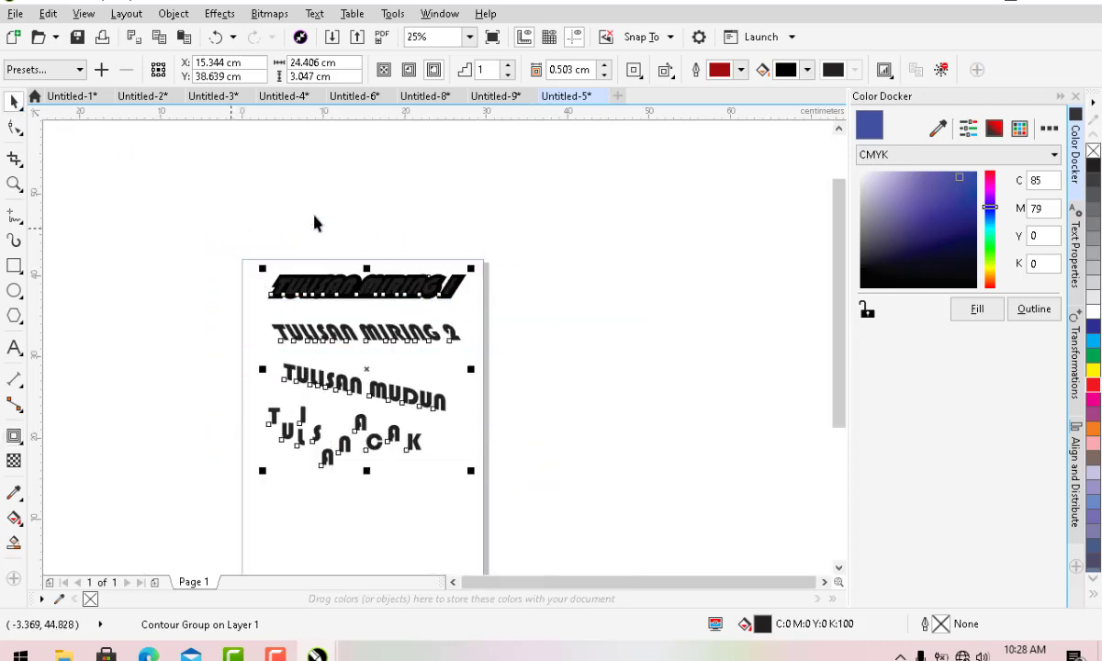
left_click(1094, 371)
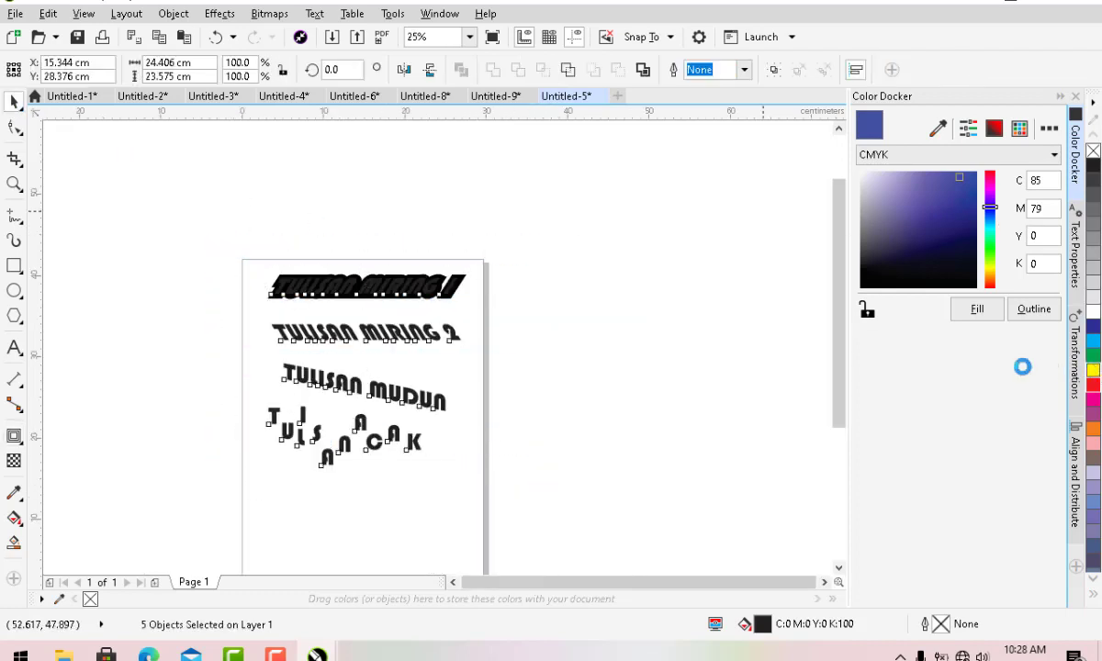
scroll(513, 305, "up", 1)
left_click(532, 300)
Set the fill color of the contour around "TULISAN MIRING 1" to red, #FF0000
scroll(530, 300, "down", 1)
scroll(456, 301, "up", 2)
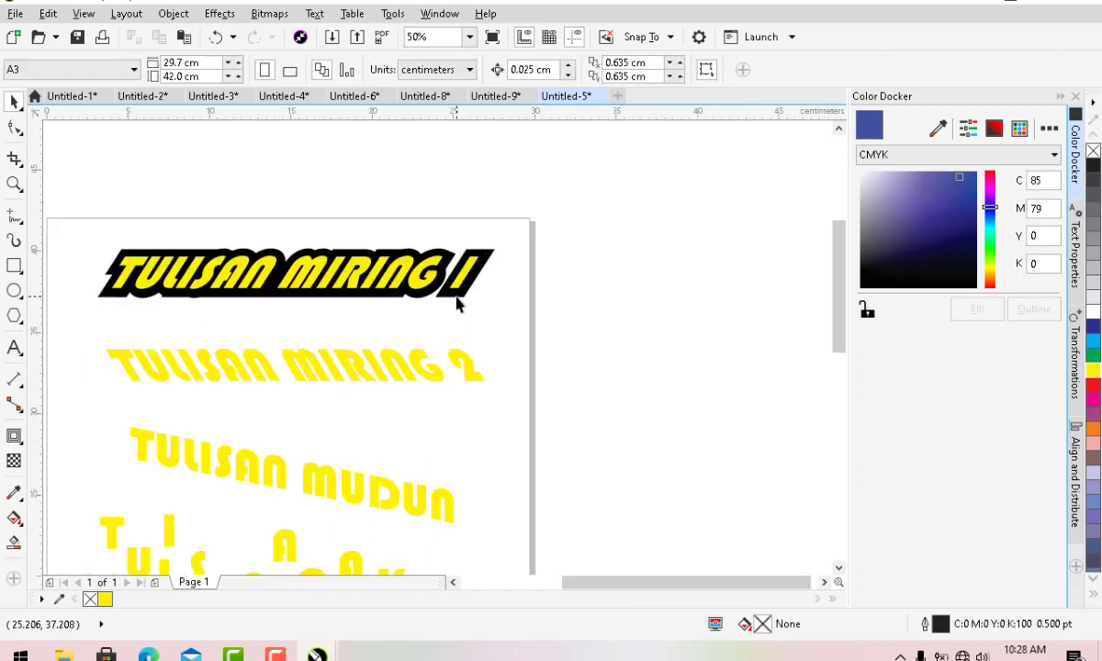
left_click(456, 299)
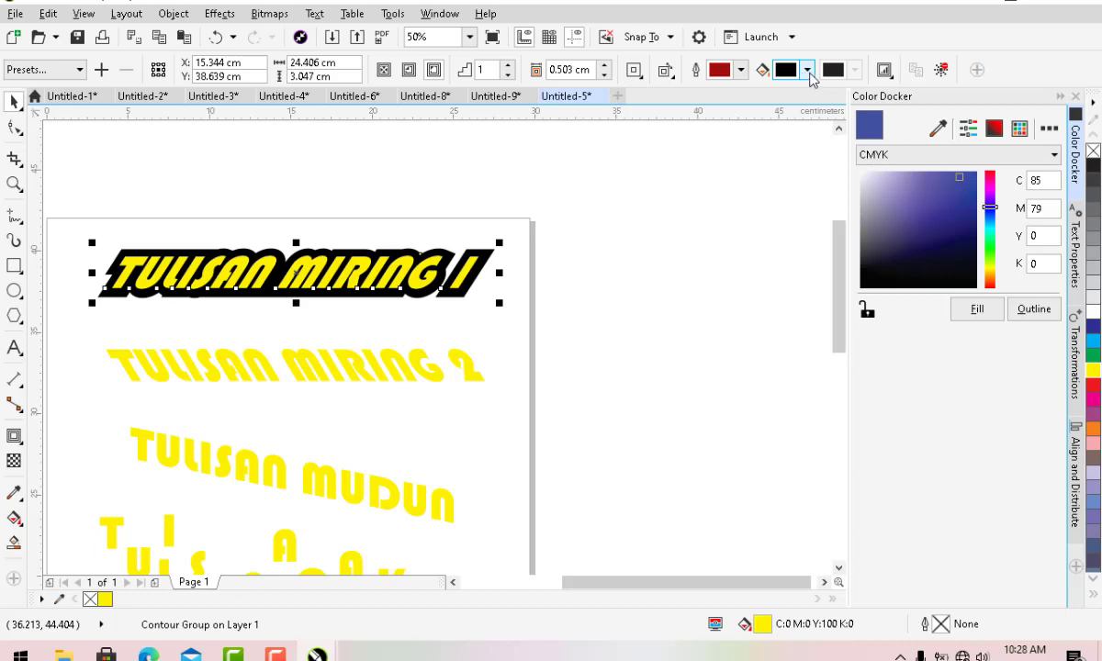
left_click(809, 71)
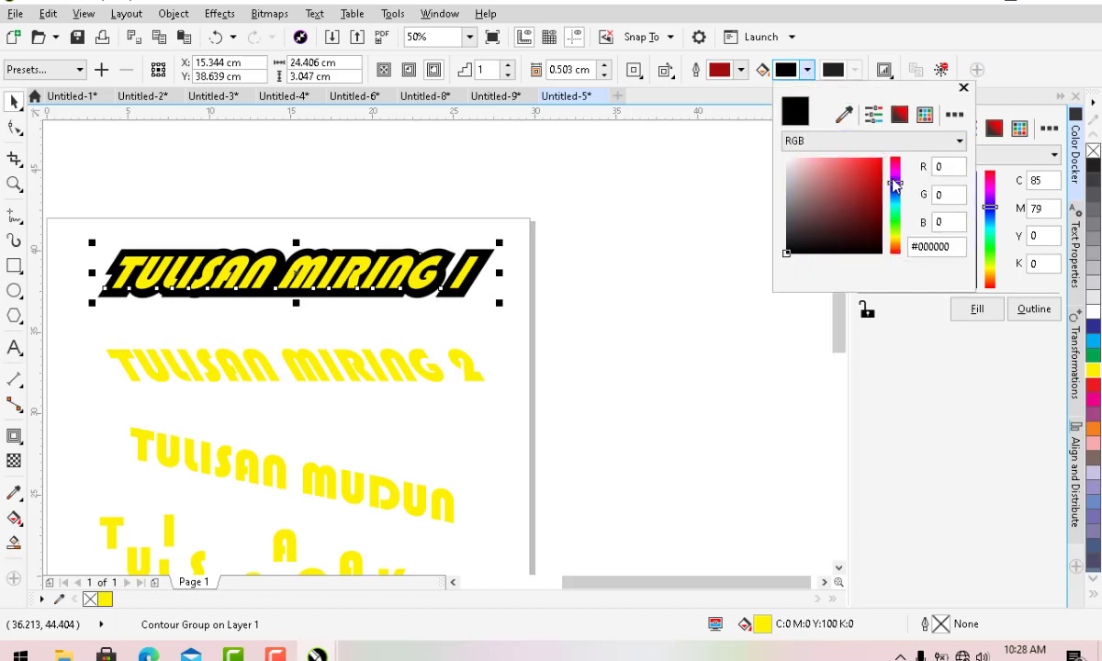
left_click_drag(868, 210, 882, 158)
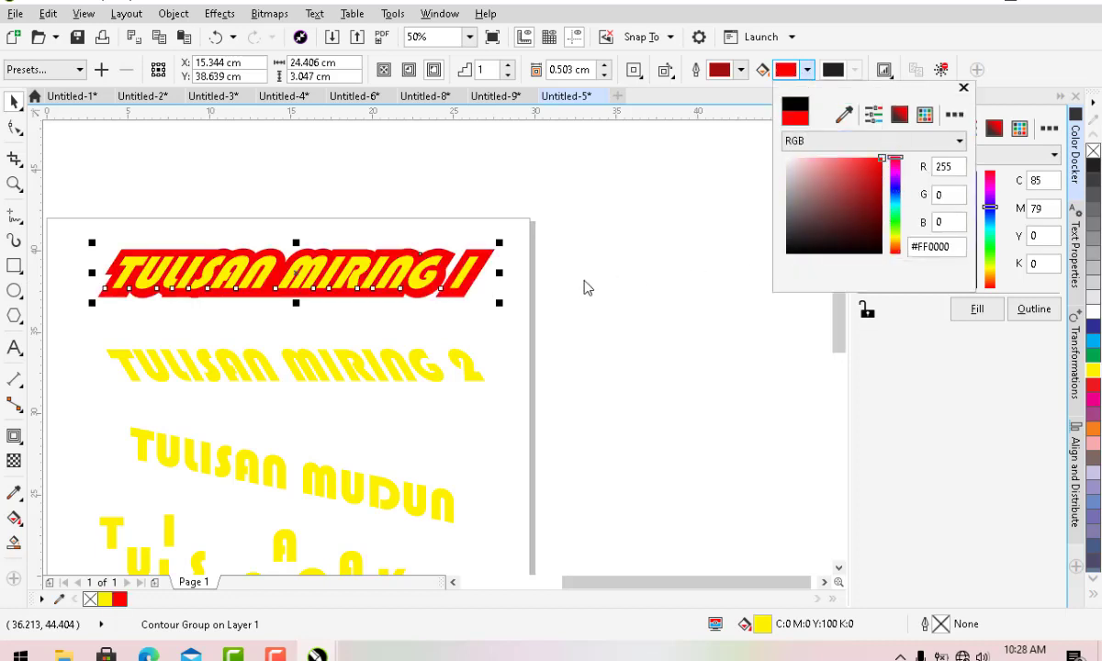
left_click(574, 316)
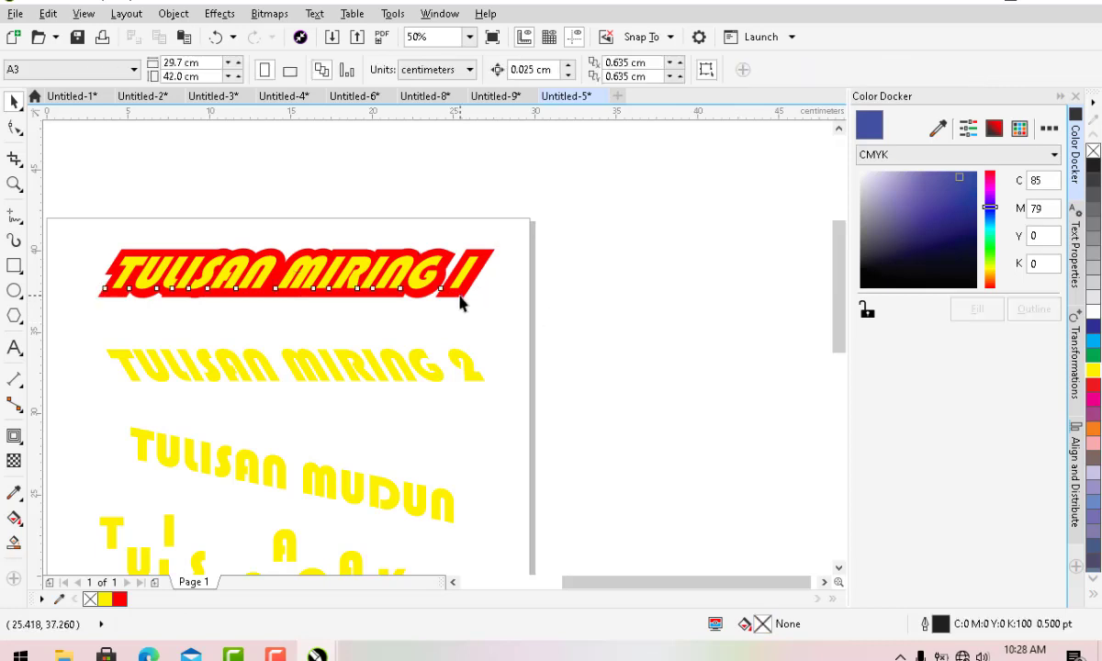
Break the red contour apart from the "TULISAN MIRING 1" text
left_click(464, 295)
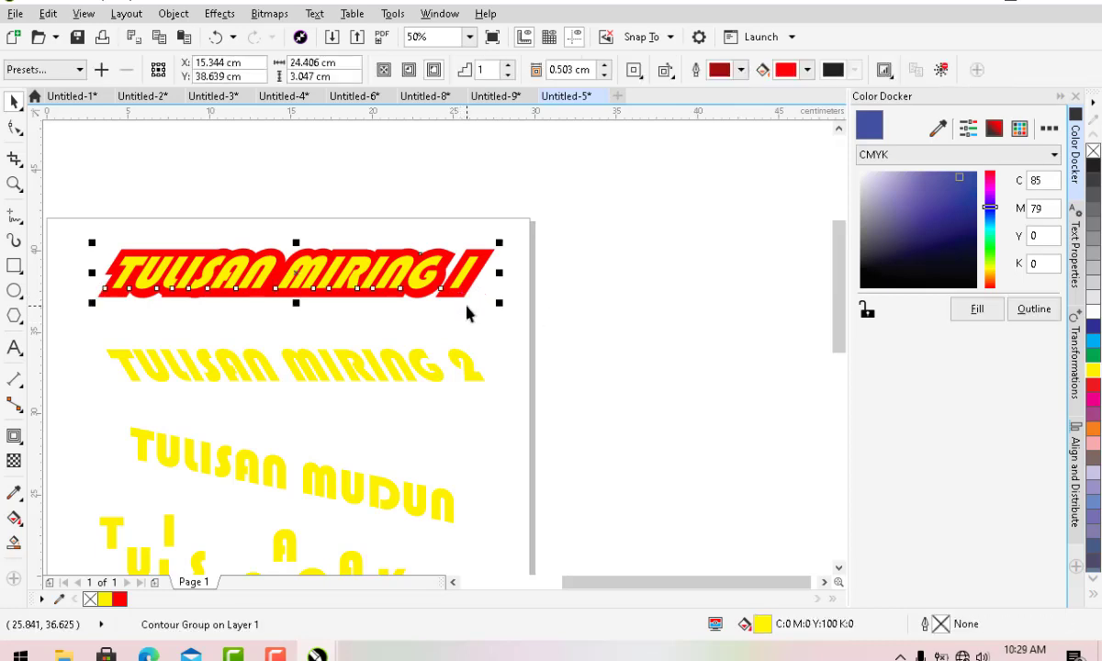
key("ctrl+k")
left_click(582, 300)
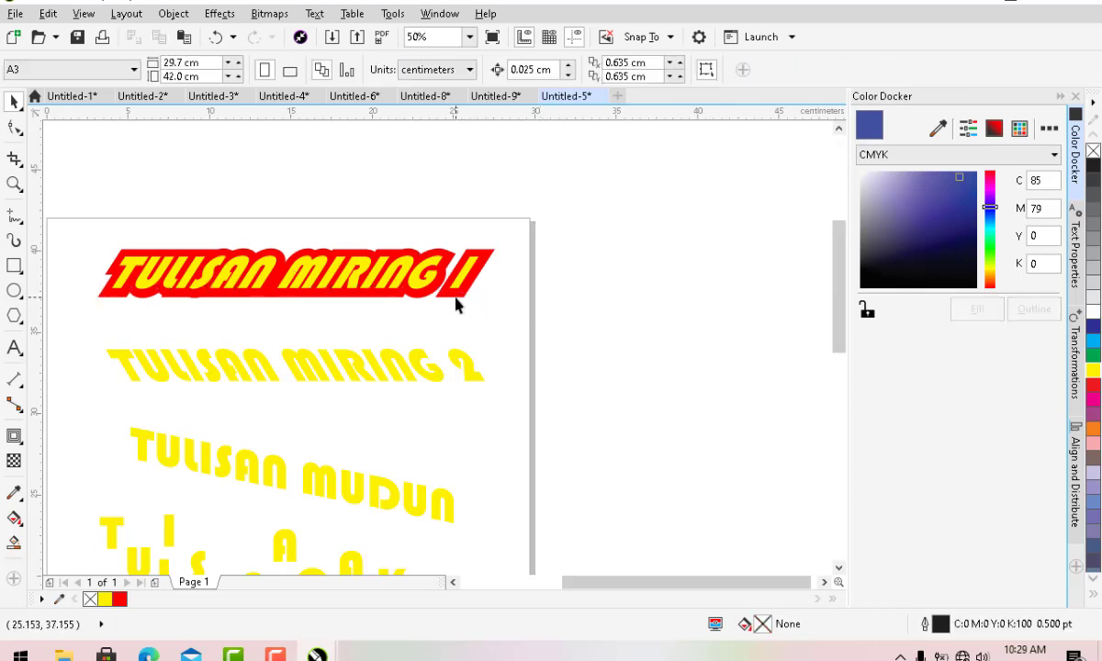
Add a second outward contour with a 0.503 cm offset and black fill (#000000) around the separated red shape
left_click(457, 299)
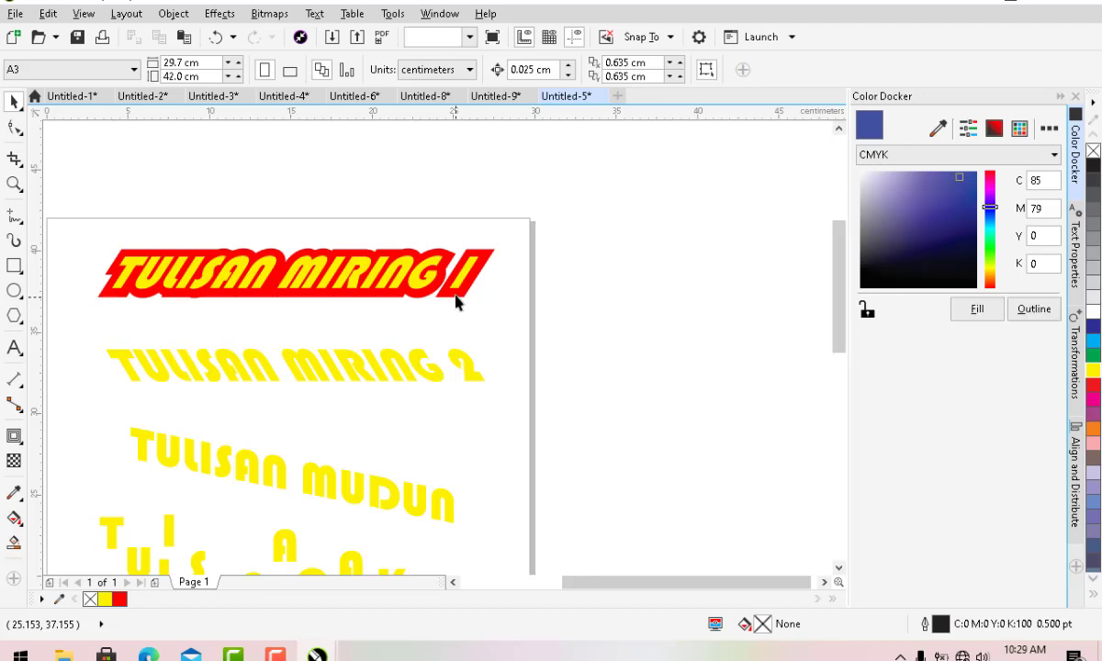
left_click(14, 436)
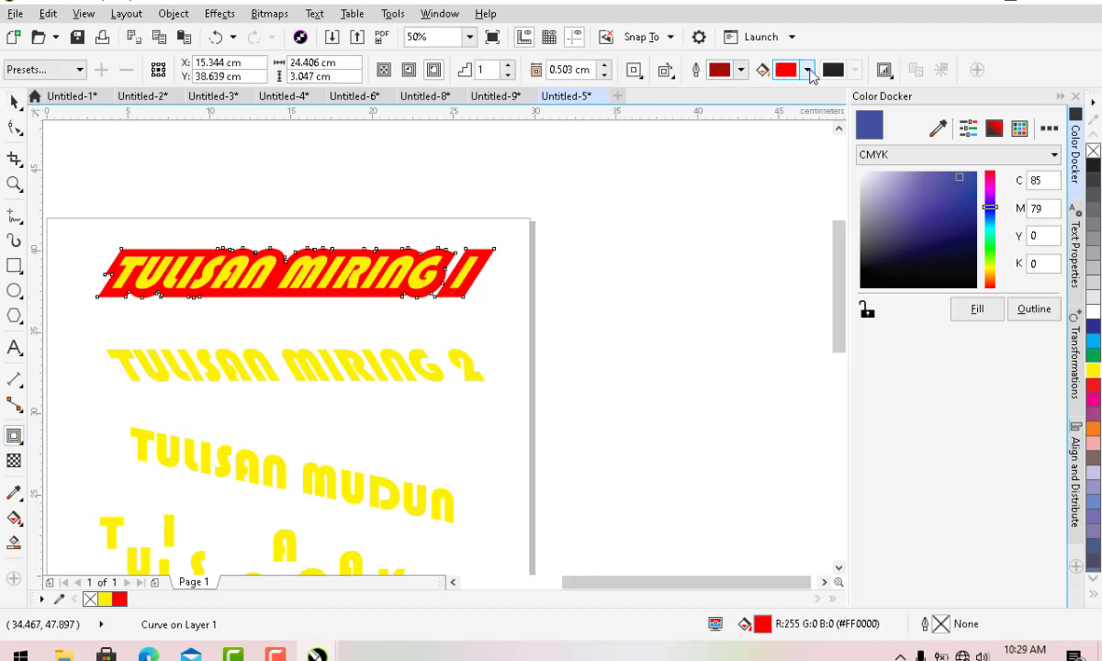
left_click(810, 72)
left_click(788, 253)
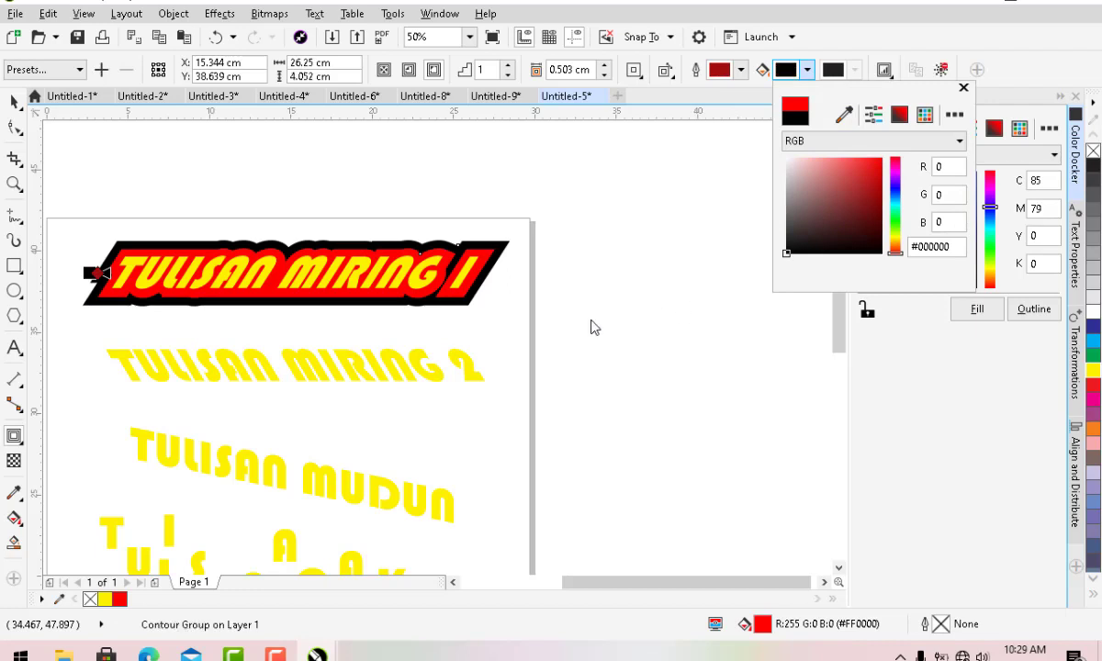
scroll(590, 328, "down", 3)
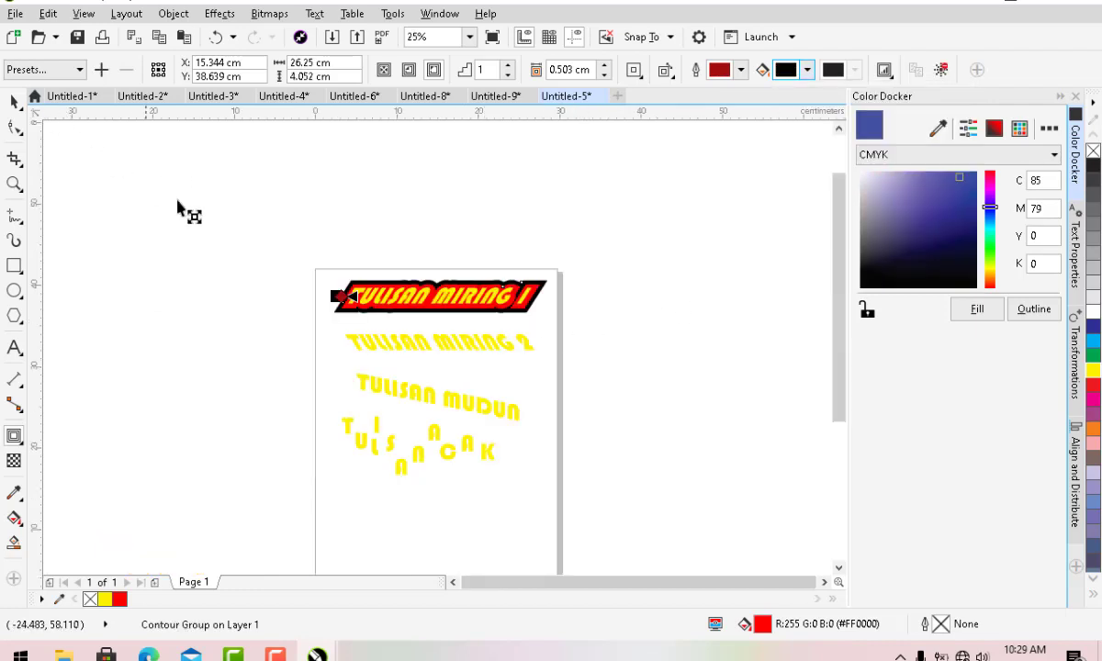
scroll(487, 296, "up", 3)
left_click(15, 100)
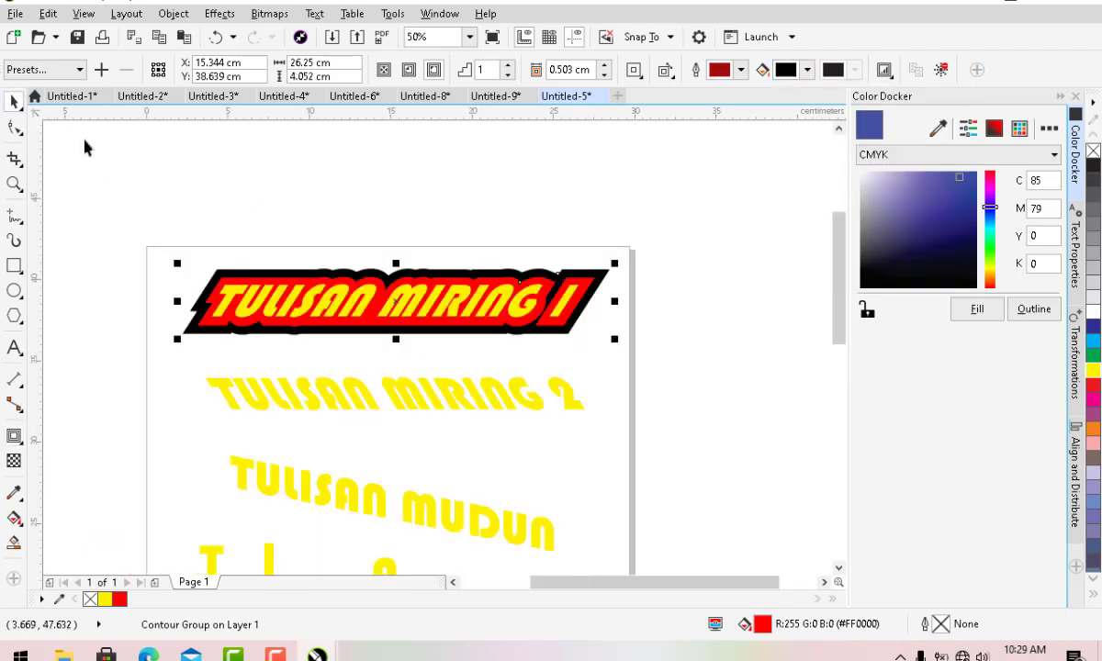
Undo the black outer contour and the separation of the red contour on "TULISAN MIRING 1"
key("ctrl+z")
key("ctrl+z")
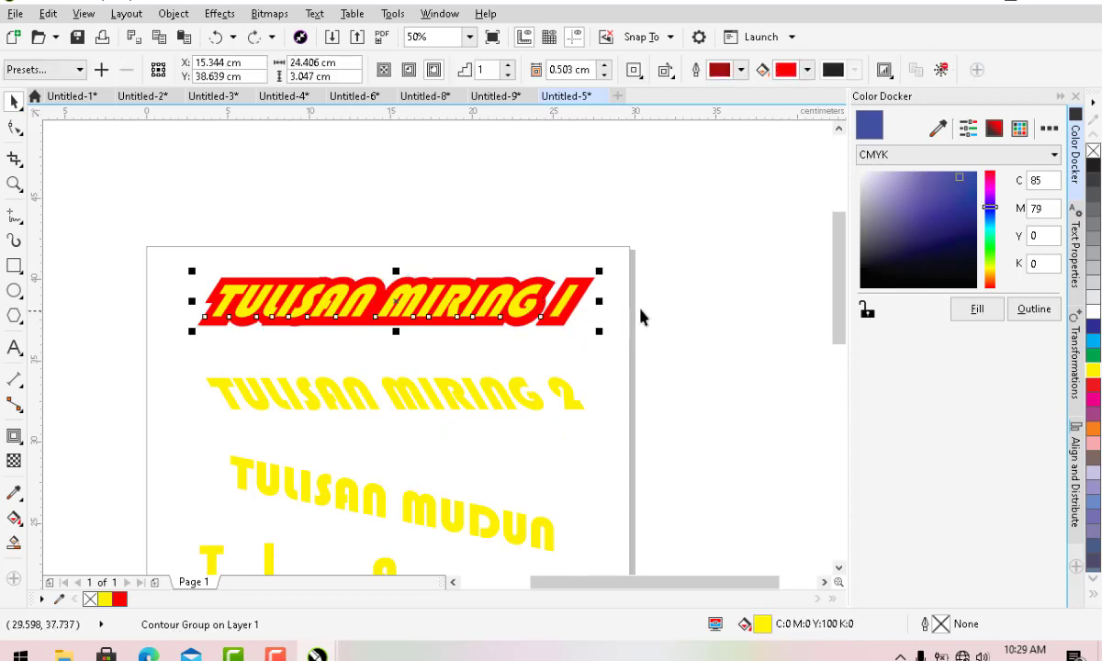
key("Escape")
Set the offset of the red contour around "TULISAN MIRING 1" to 0.3 cm
left_click(556, 329)
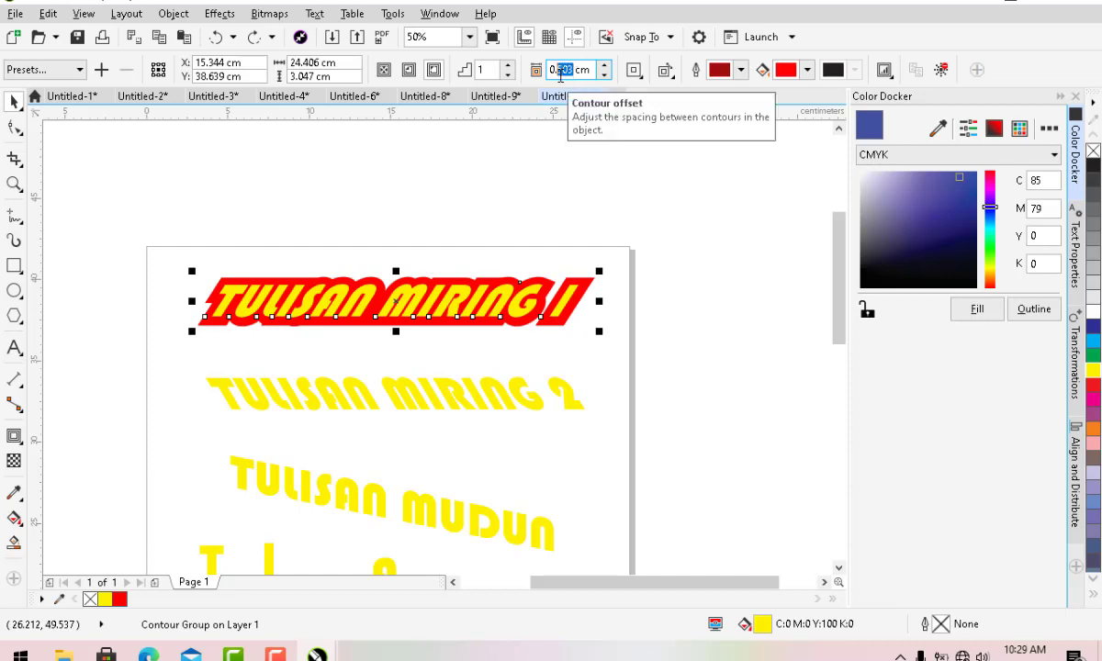
key("Return")
left_click(702, 299)
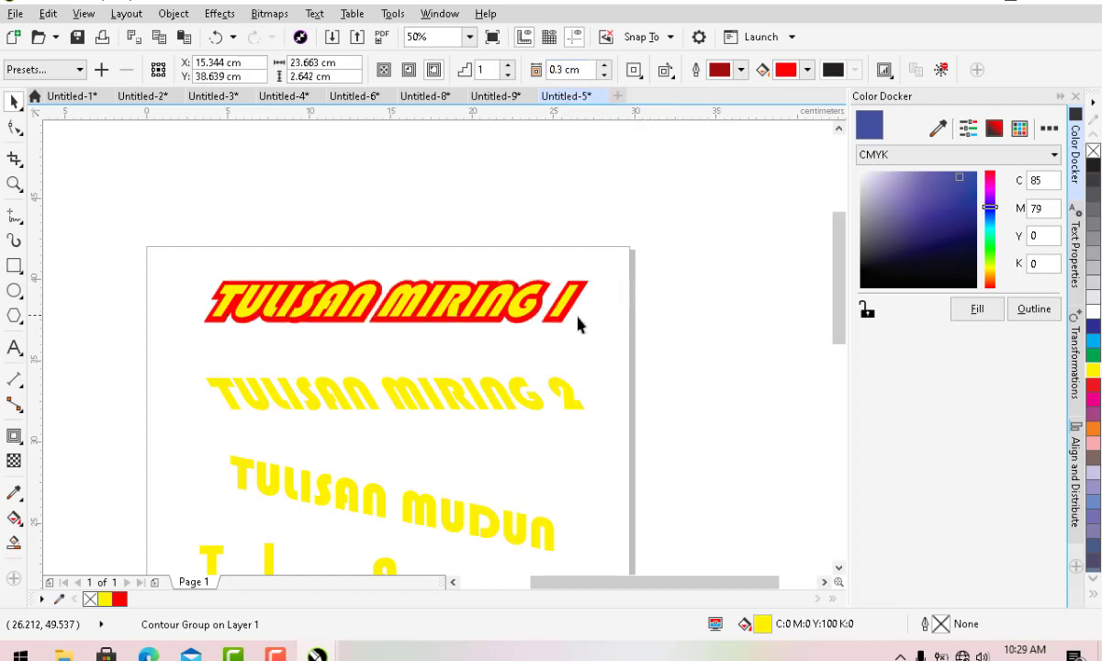
Break apart the 0.3 cm contour group of "TULISAN MIRING 1" into separate text and red shape, and clear the selection
scroll(537, 311, "up", 1)
left_click(561, 329)
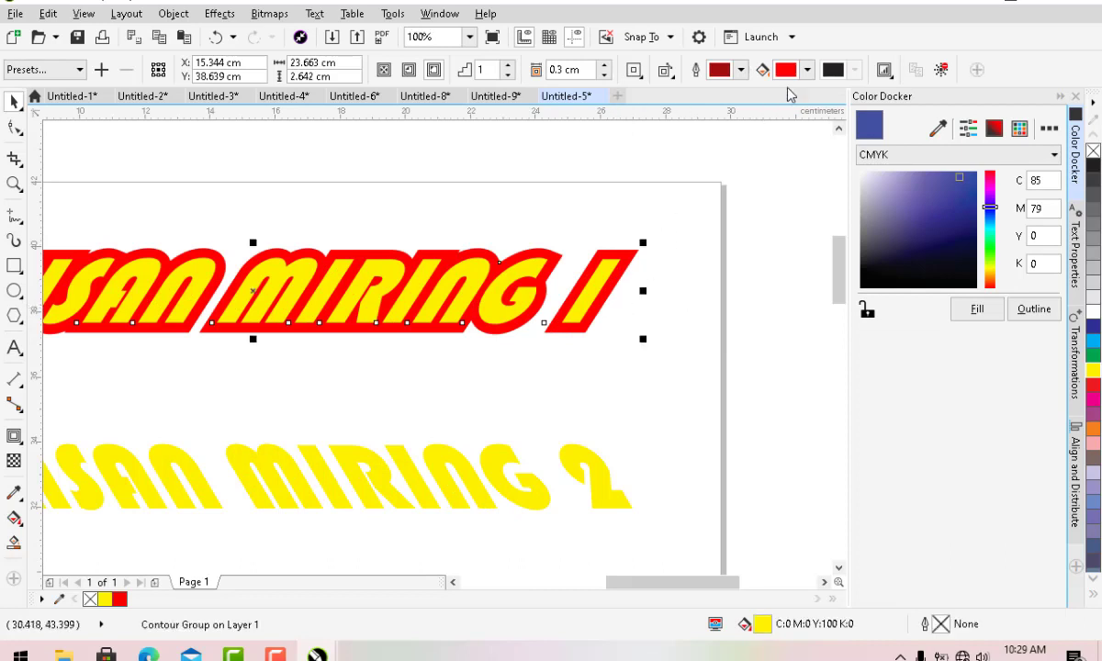
key("ctrl+k")
left_click(655, 310)
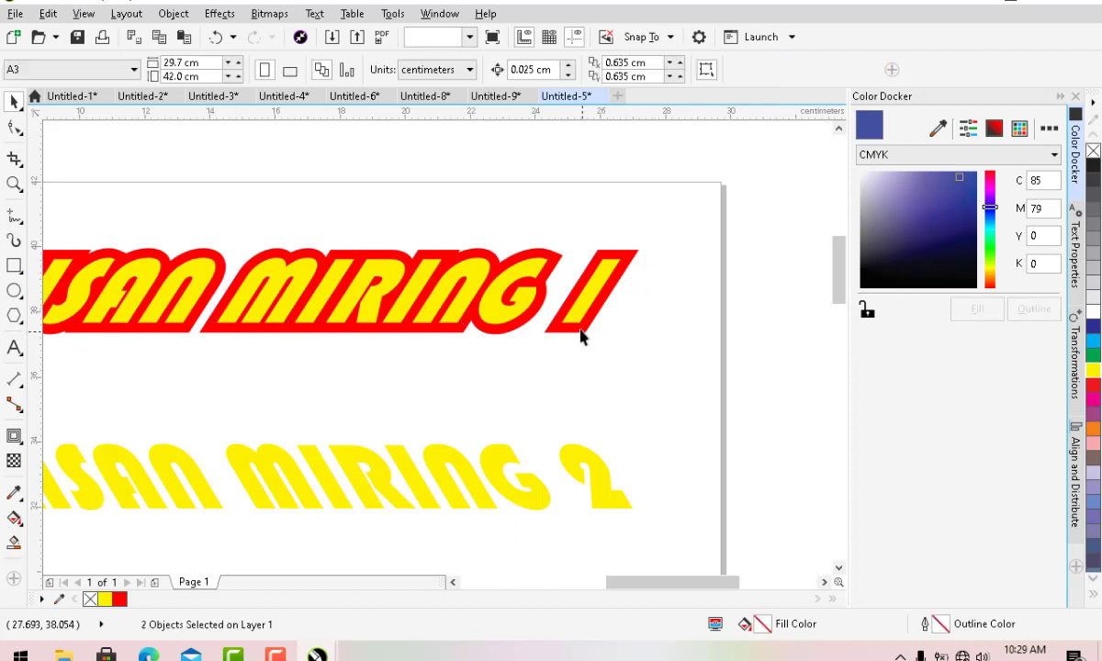
Add a 0.3 cm outward contour with black fill (#000000) around the separated red shape of "TULISAN MIRING 1"
left_click(581, 330)
left_click(14, 436)
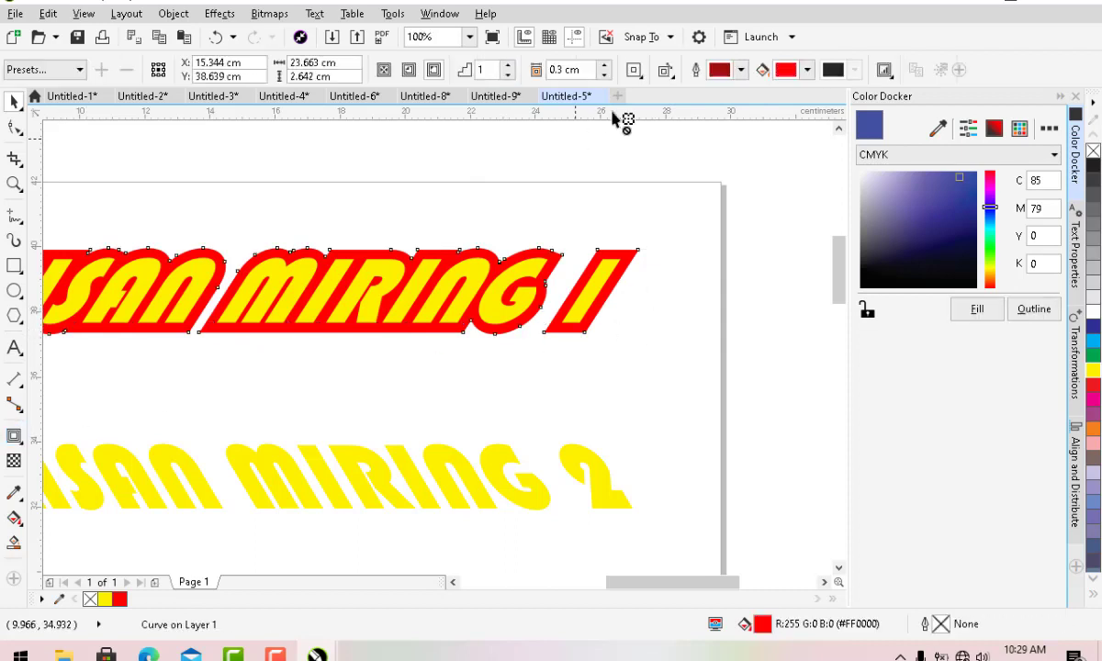
left_click(742, 71)
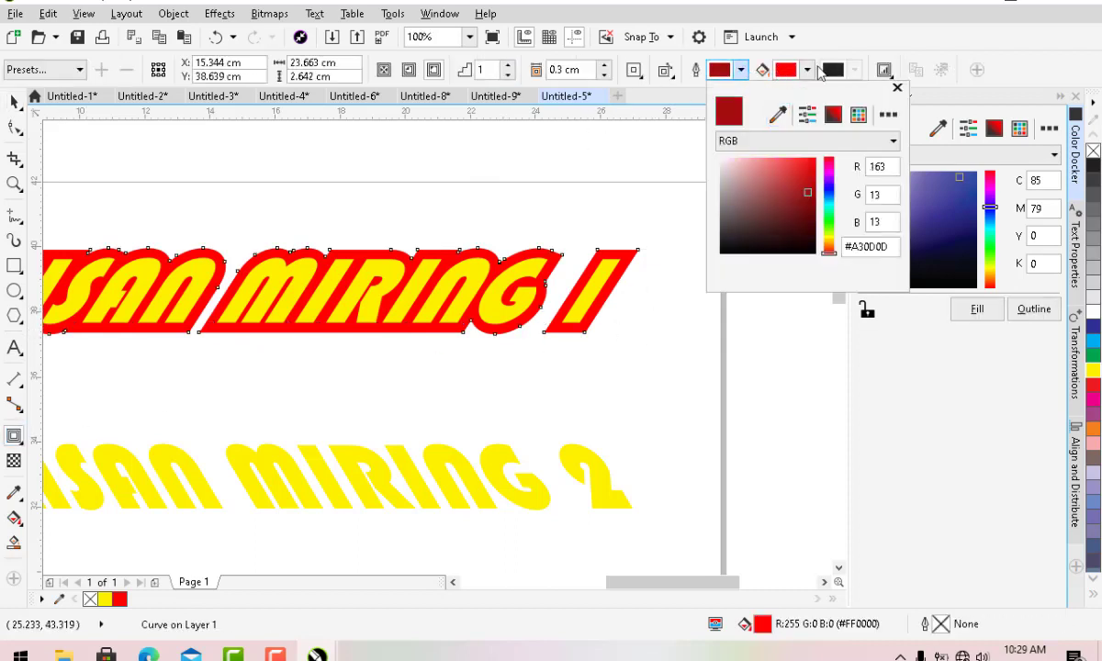
left_click(814, 74)
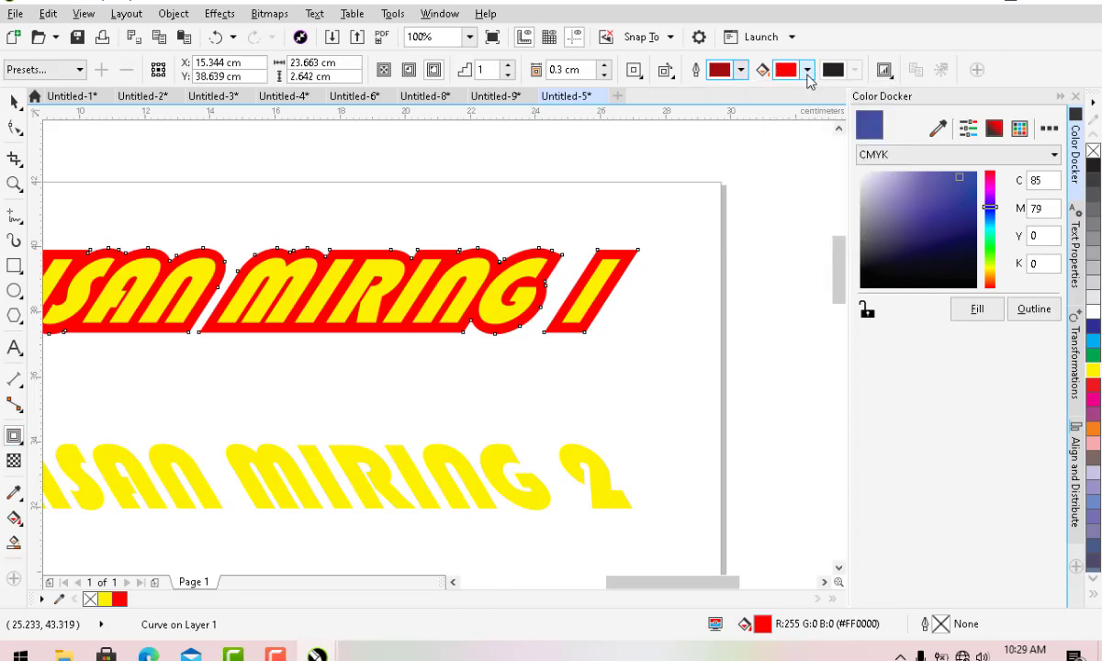
left_click(807, 71)
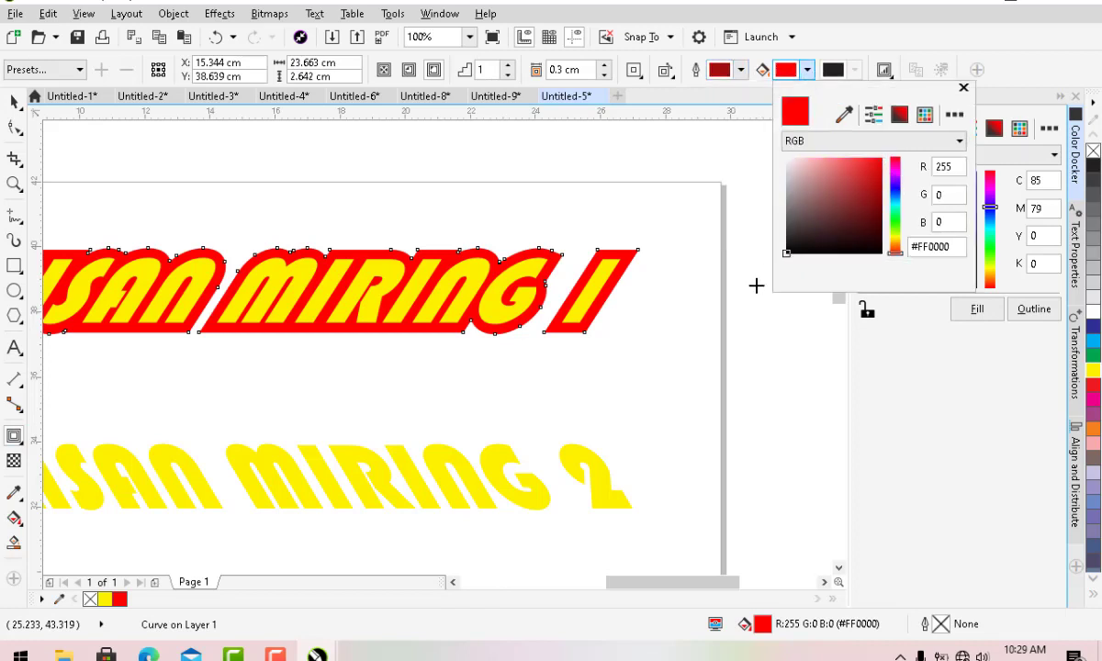
left_click_drag(757, 285, 735, 294)
left_click(687, 330)
scroll(636, 260, "down", 1)
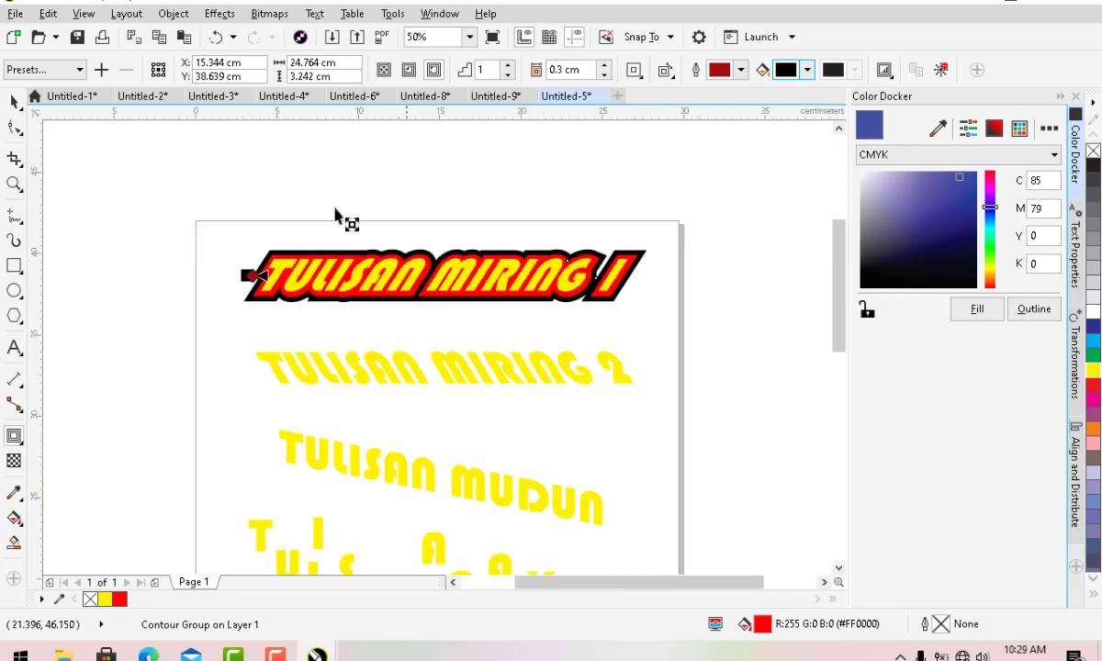
left_click(14, 101)
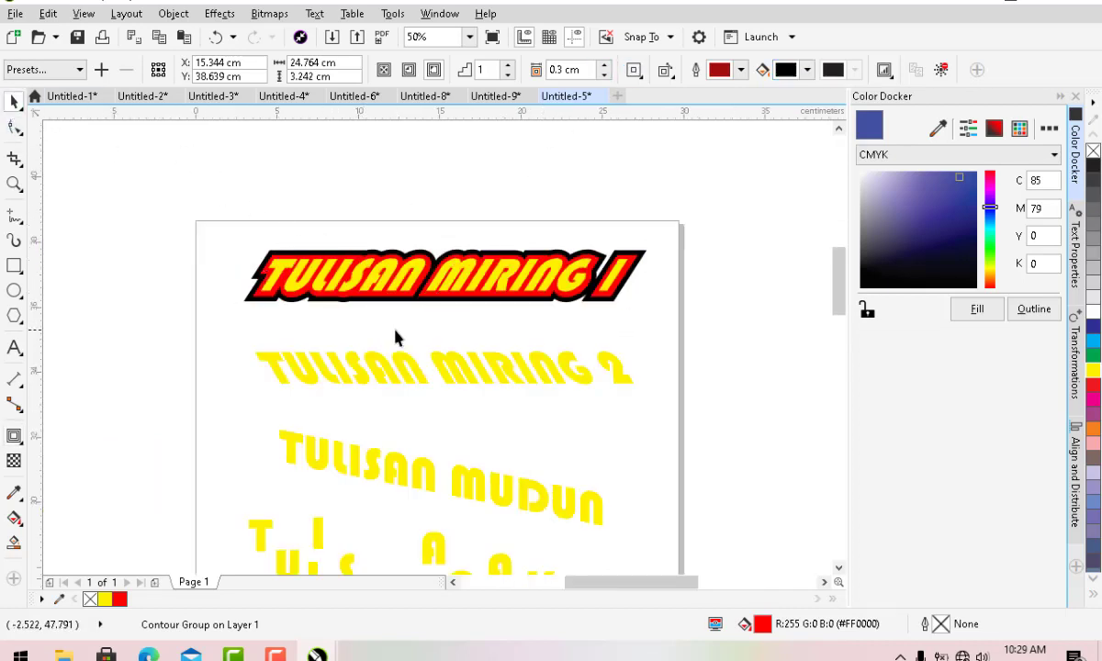
Move "TULISAN MIRING 2" up closer to the first text, centred at about X 15 cm, Y 33.8 cm
scroll(395, 338, "up", 2)
left_click(438, 432)
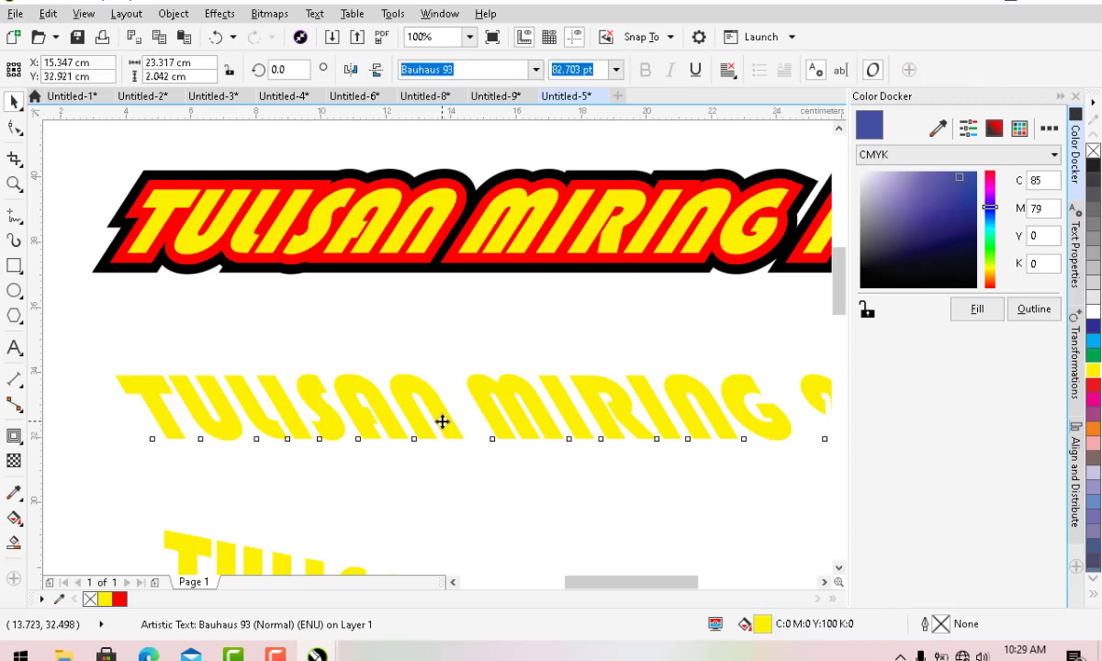
left_click_drag(443, 424, 431, 392)
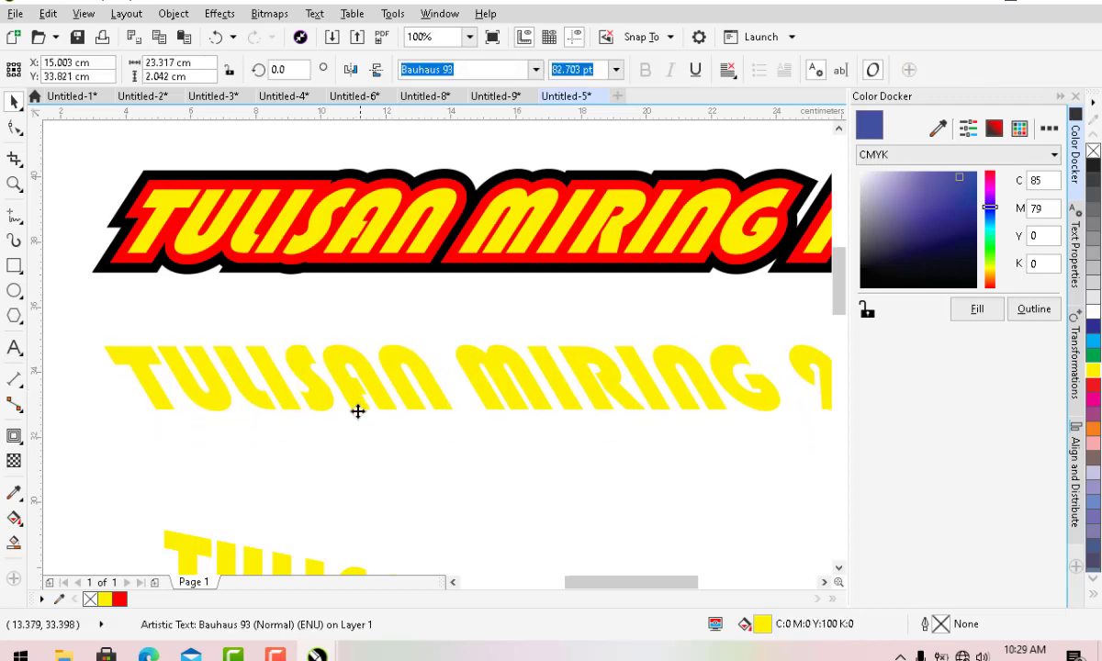
scroll(357, 412, "down", 2)
scroll(468, 438, "up", 2)
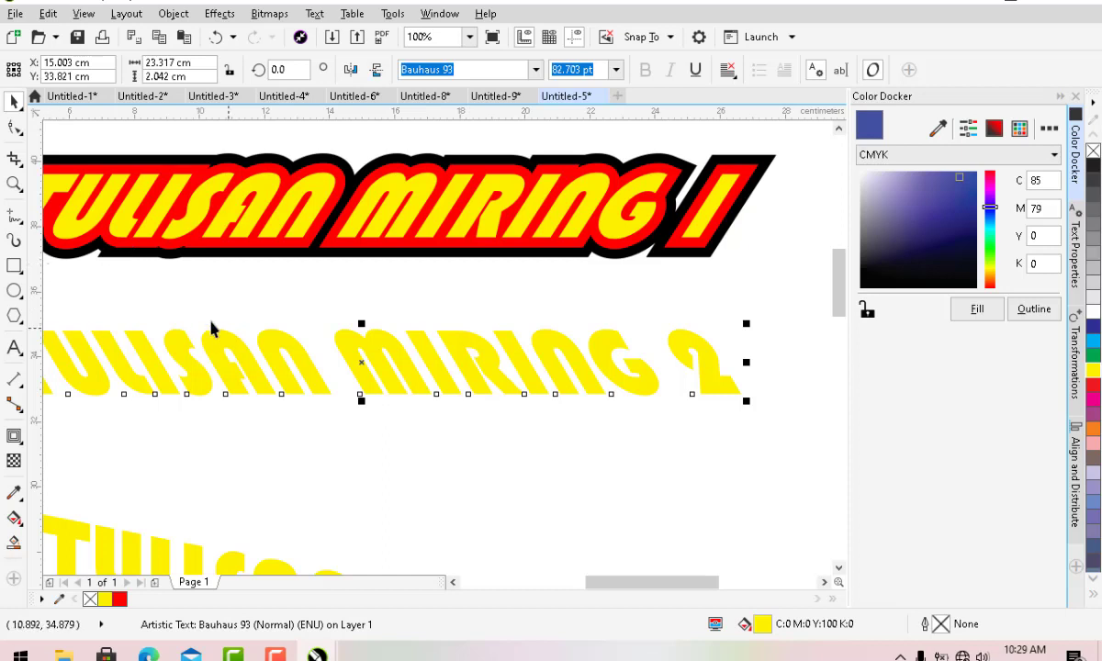
Add a 0.3 cm outward contour with black fill to "TULISAN MIRING 2" and break the contour group apart
left_click(15, 435)
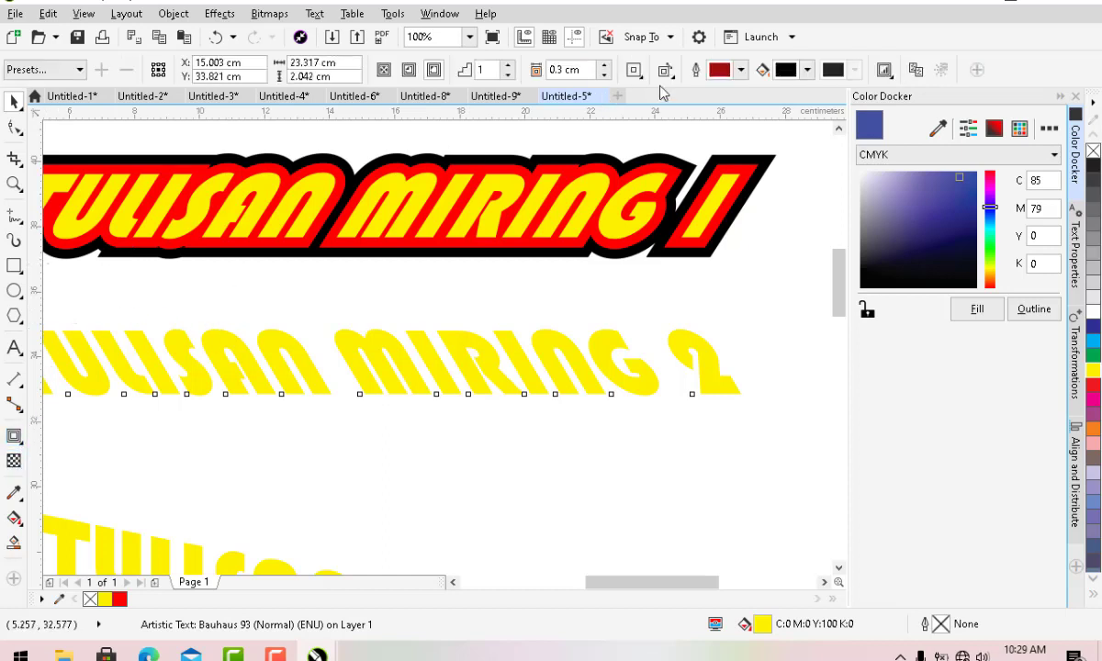
left_click(433, 70)
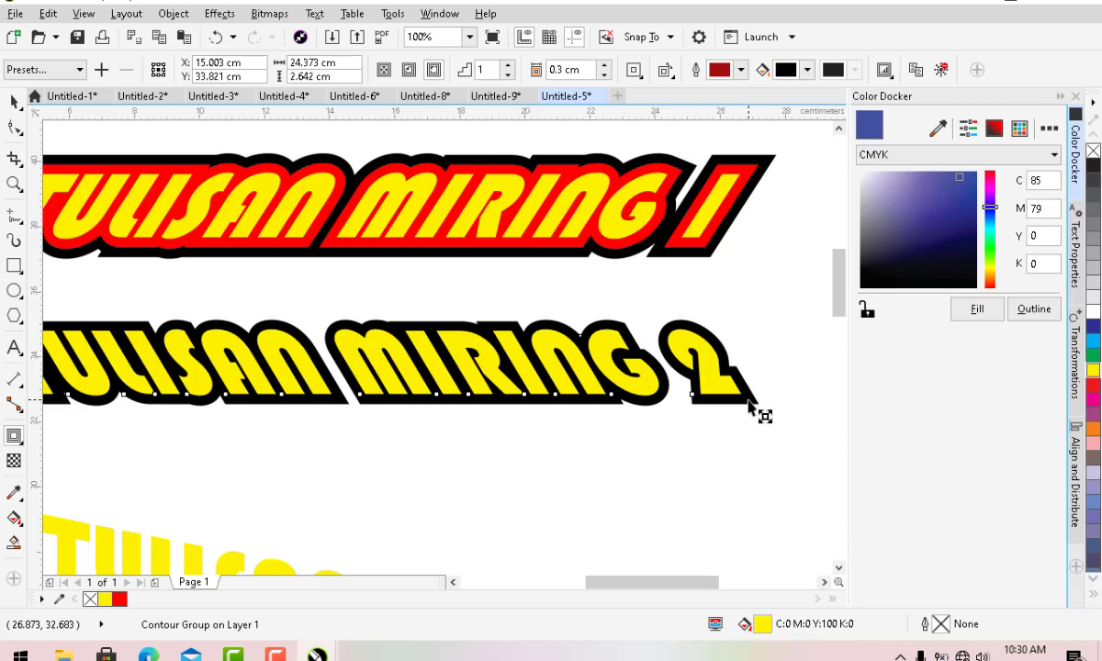
left_click(14, 101)
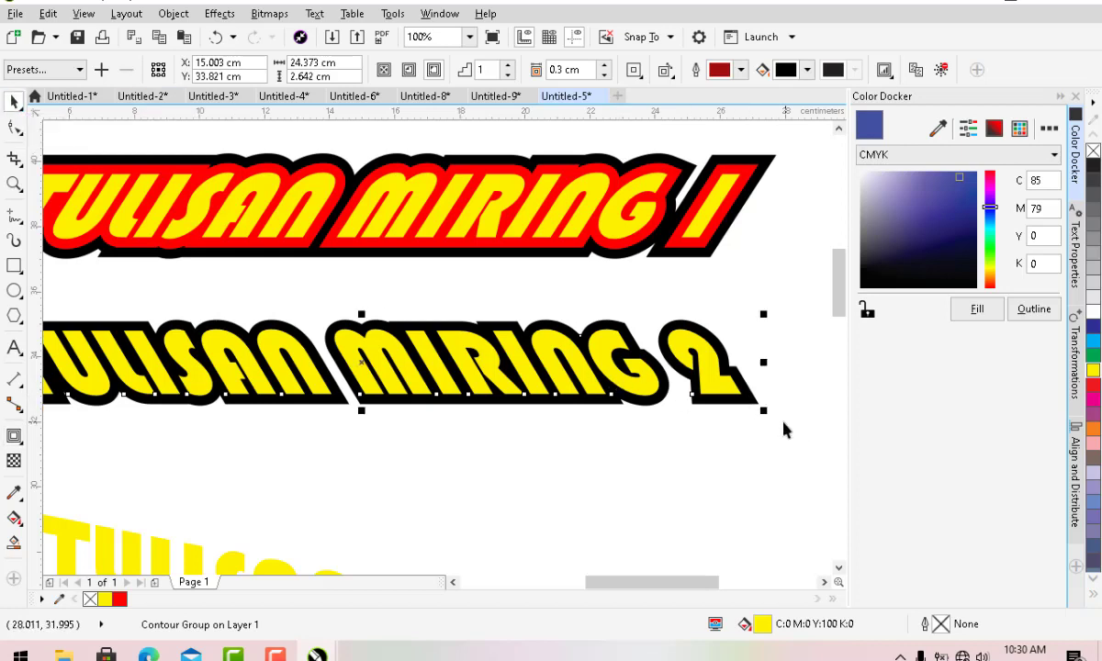
key("ctrl+k")
left_click(763, 437)
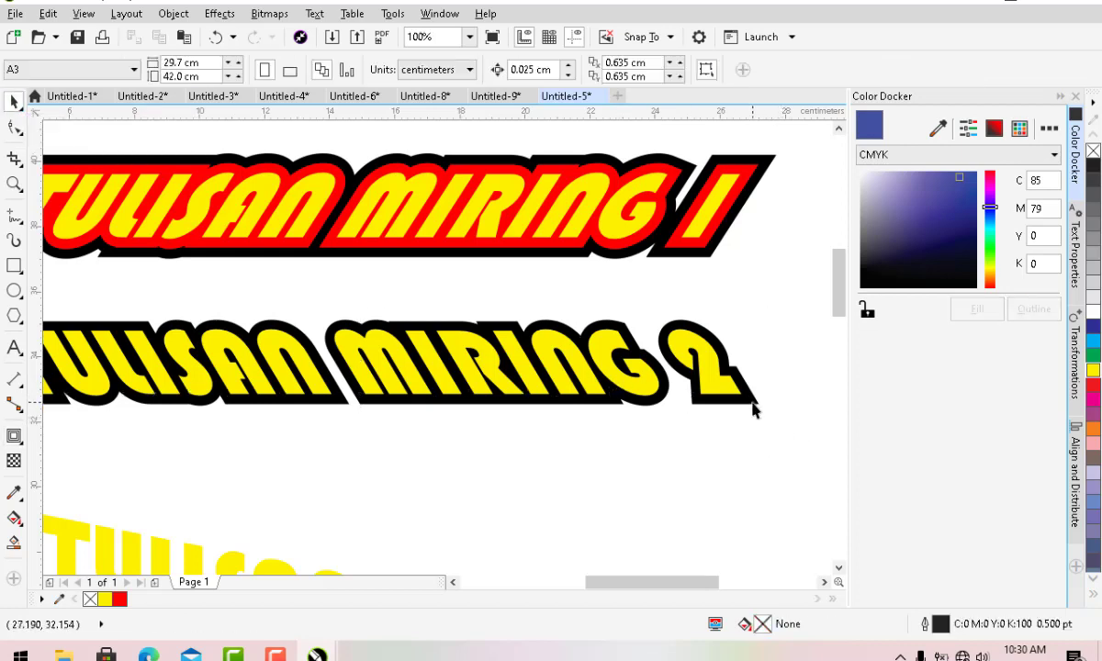
Add a 0.3 cm outer contour with red fill (#FF0000) around the separated black shape of "TULISAN MIRING 2"
left_click(747, 398)
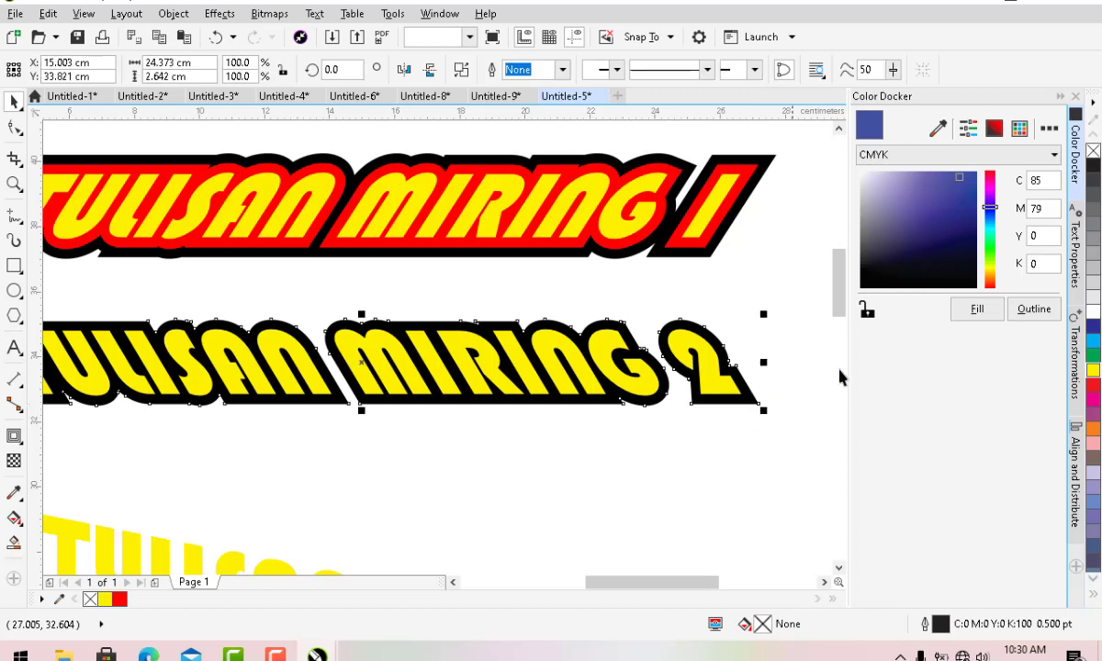
left_click(14, 436)
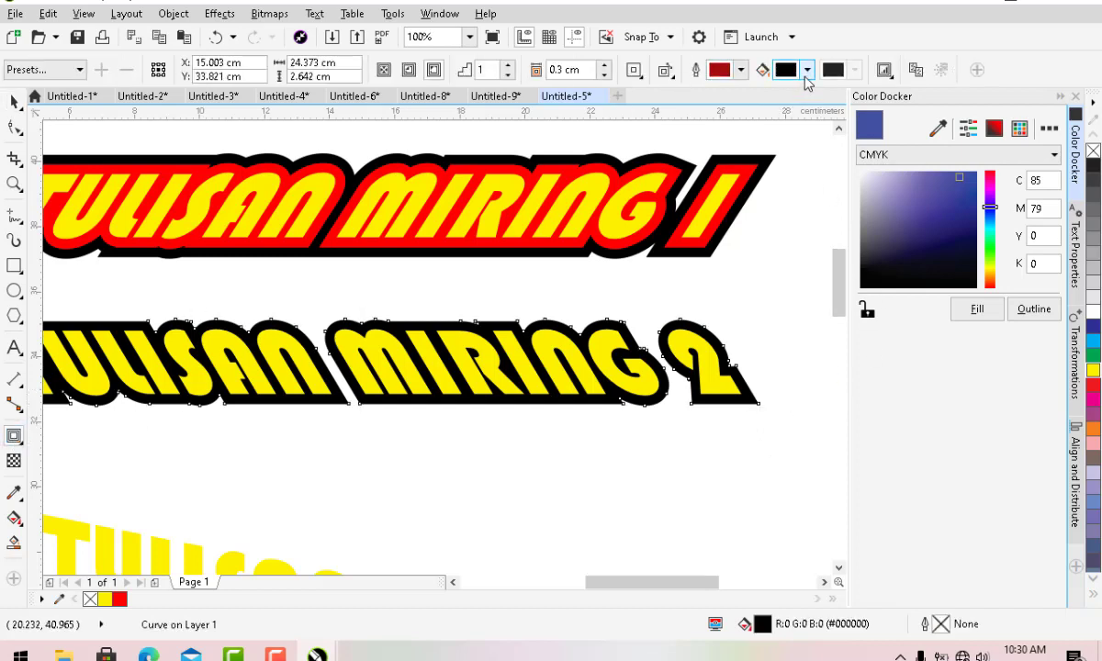
left_click(806, 77)
left_click_drag(867, 181, 889, 147)
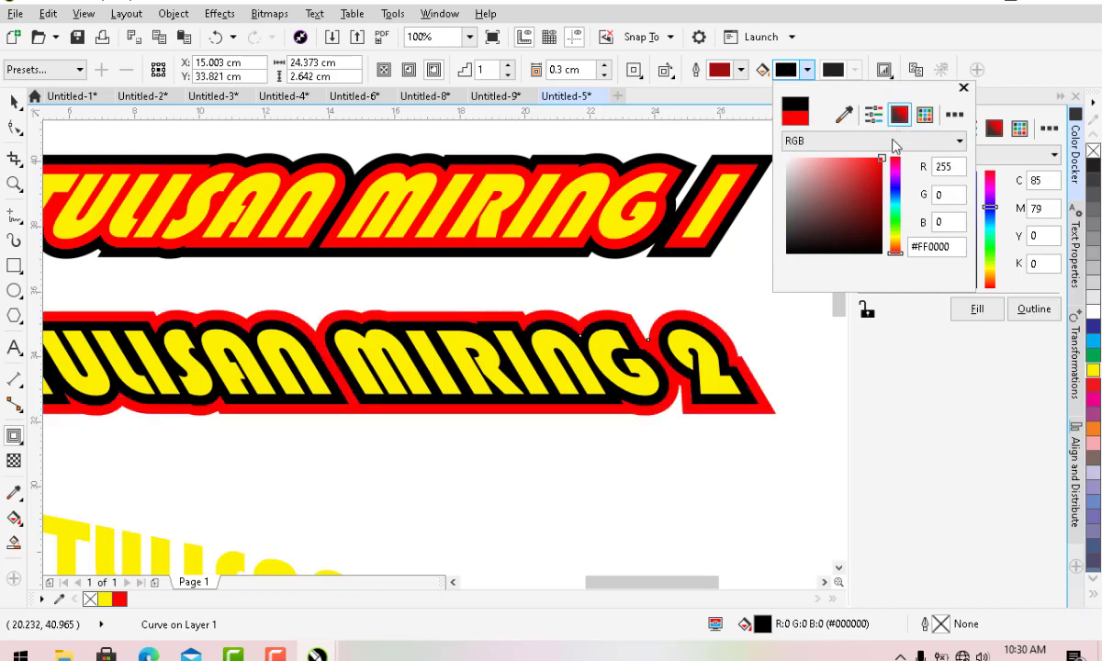
left_click(623, 459)
scroll(585, 423, "down", 1)
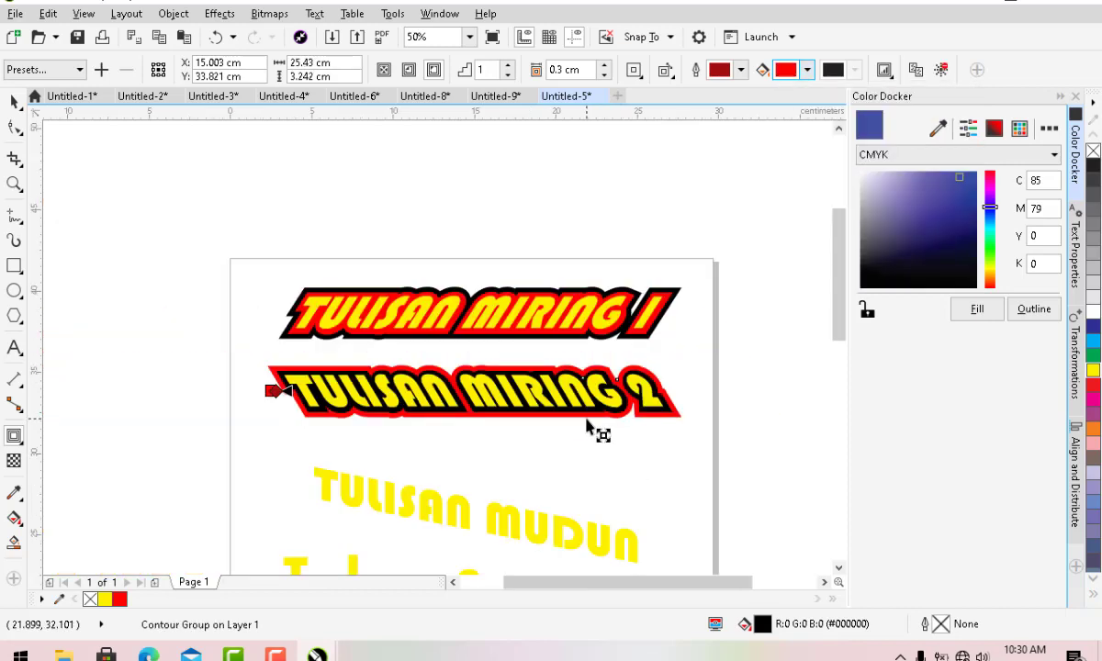
left_click(11, 102)
Move "TULISAN MUDUN" up closer to "TULISAN MIRING 2", centred at about X 14.2 cm, Y 27.6 cm
scroll(414, 404, "down", 2)
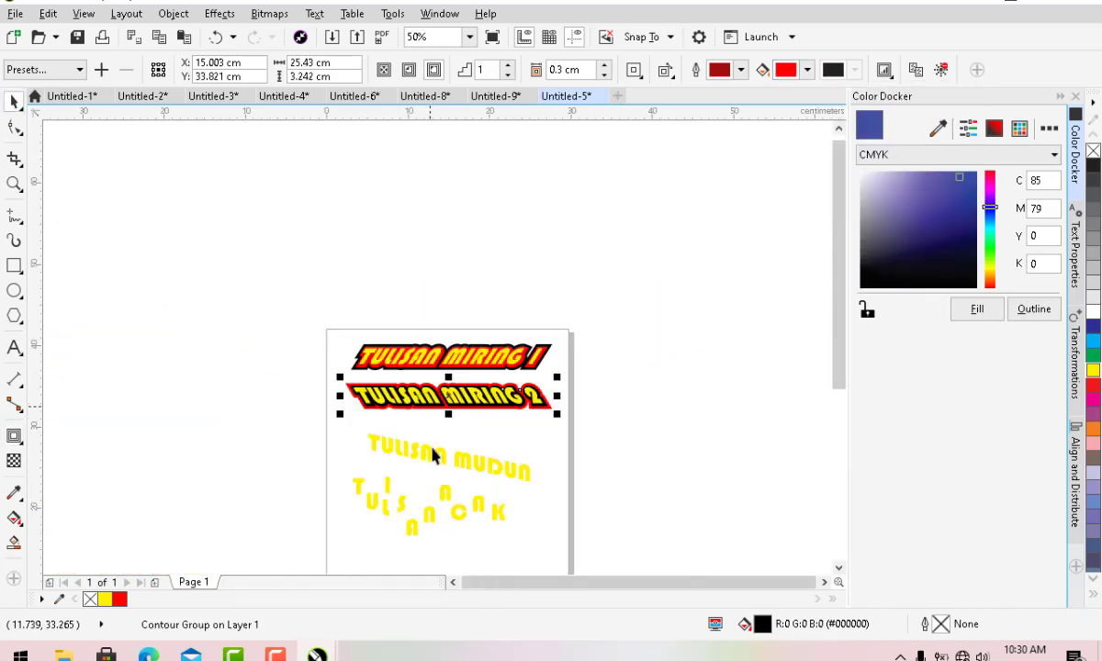
scroll(474, 466, "up", 2)
left_click(423, 438)
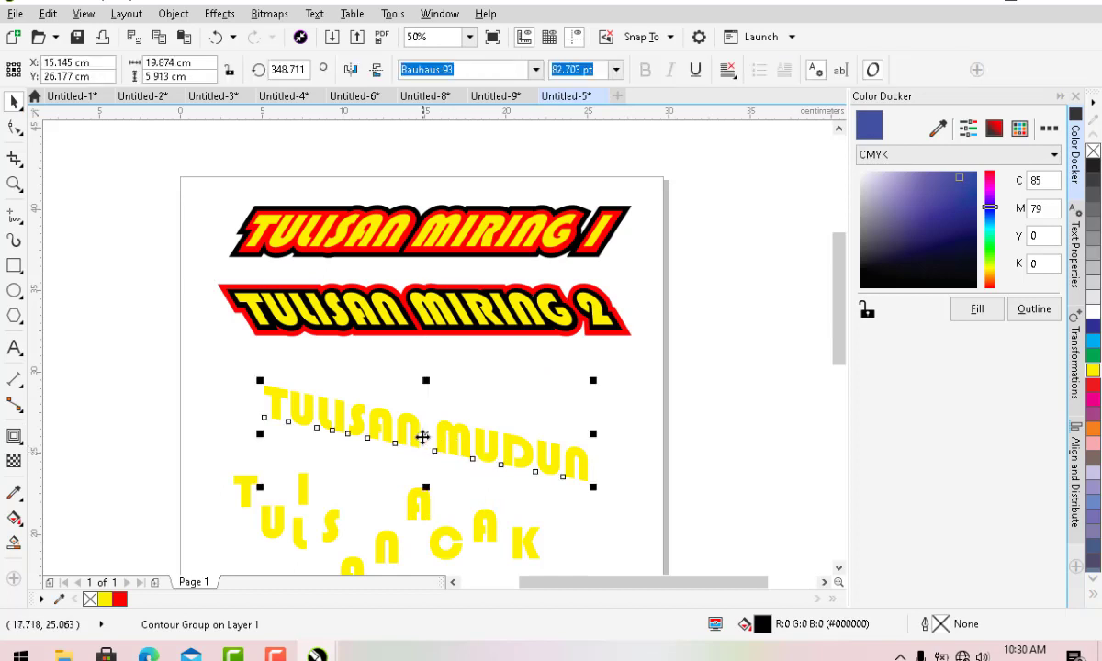
left_click_drag(423, 437, 411, 413)
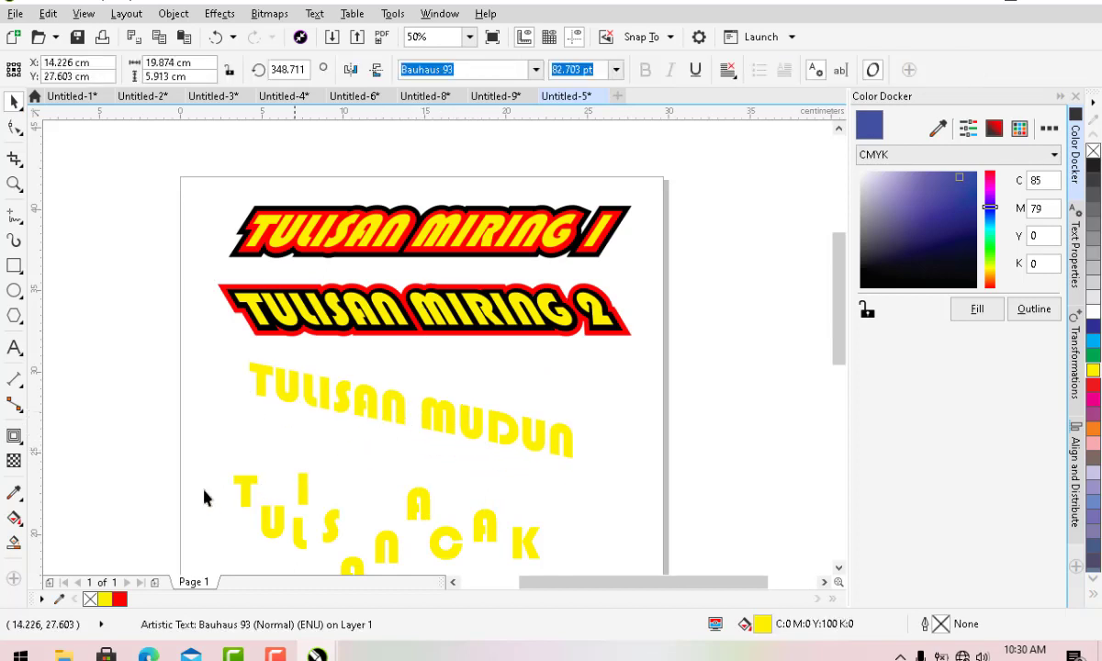
Add a 0.3 cm outward contour with white fill (#FFFFFF) to "TULISAN MUDUN" and break the contour group apart
left_click(24, 443)
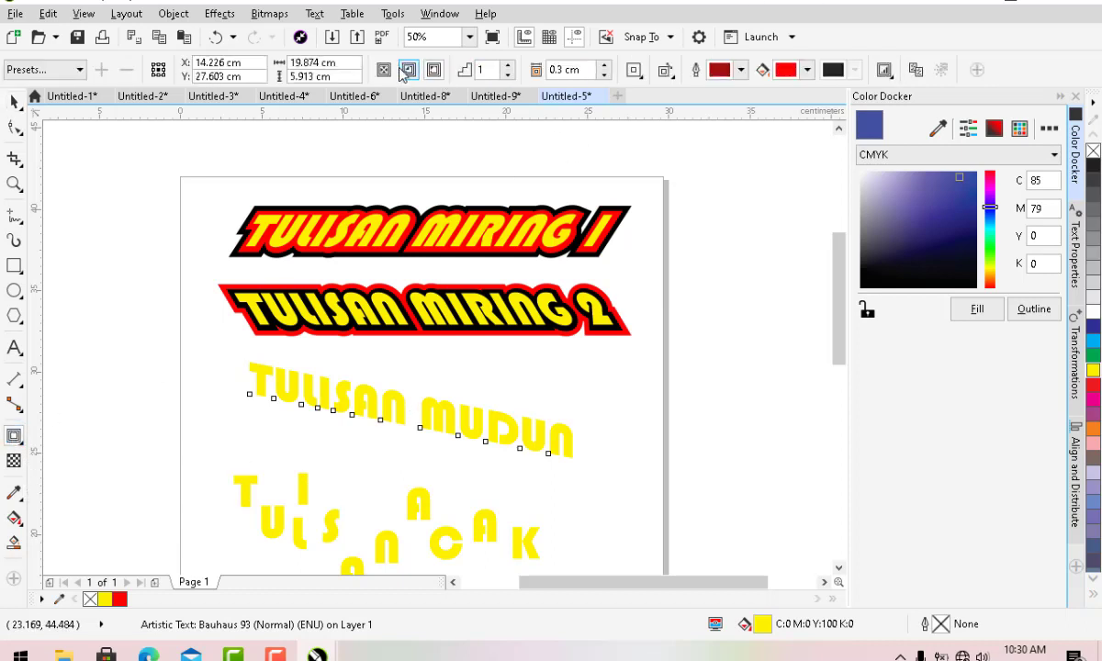
left_click(434, 70)
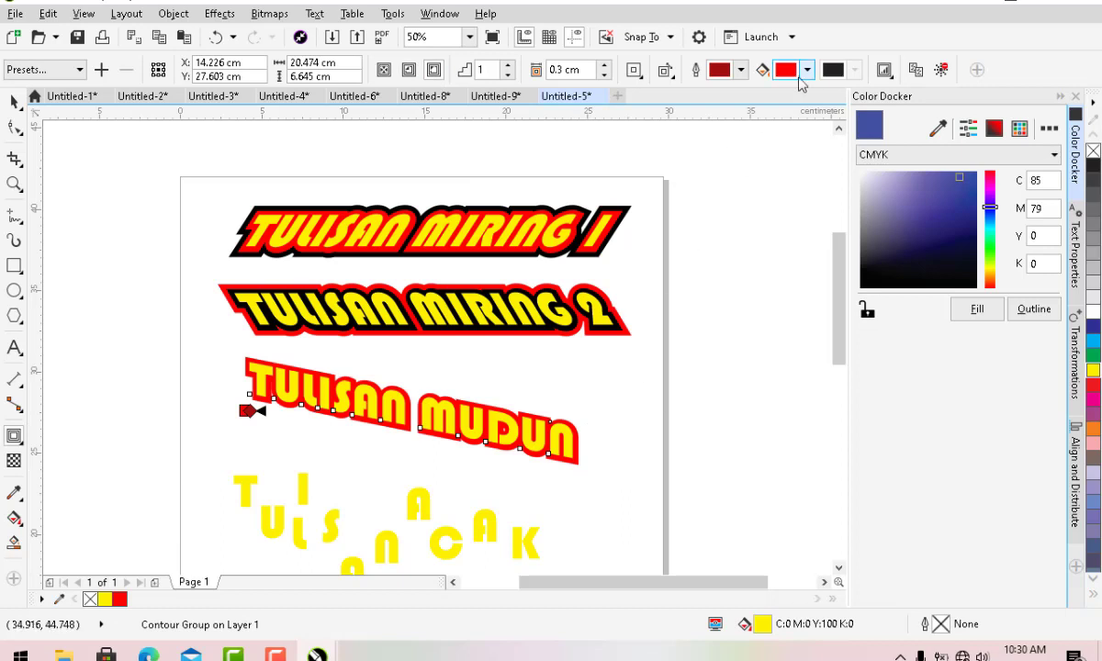
left_click(808, 77)
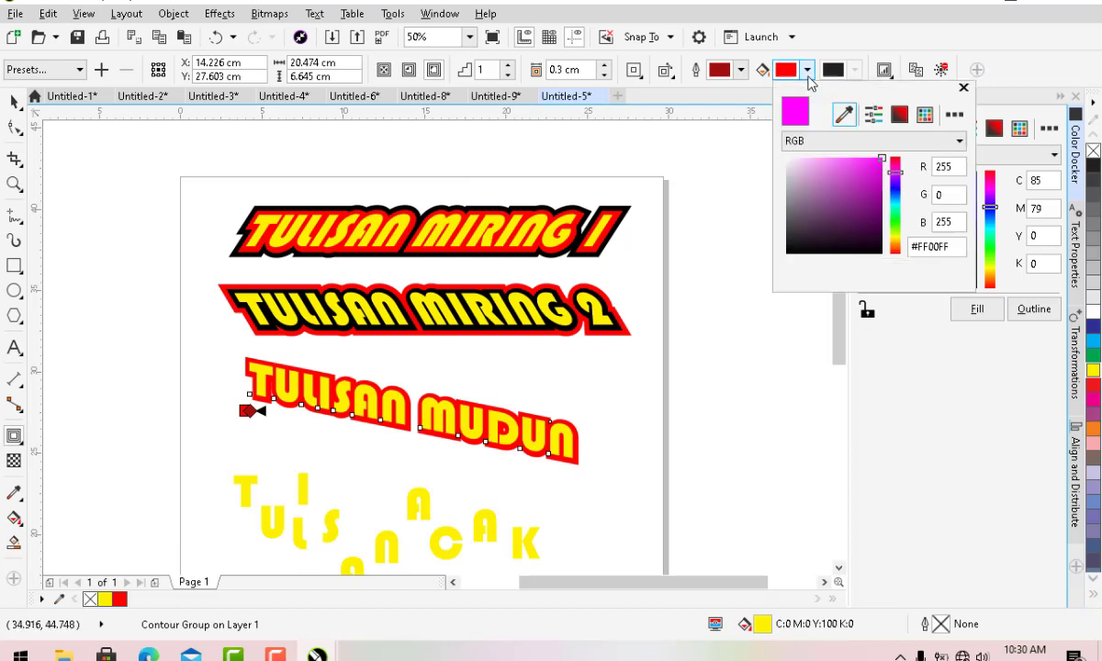
left_click(787, 159)
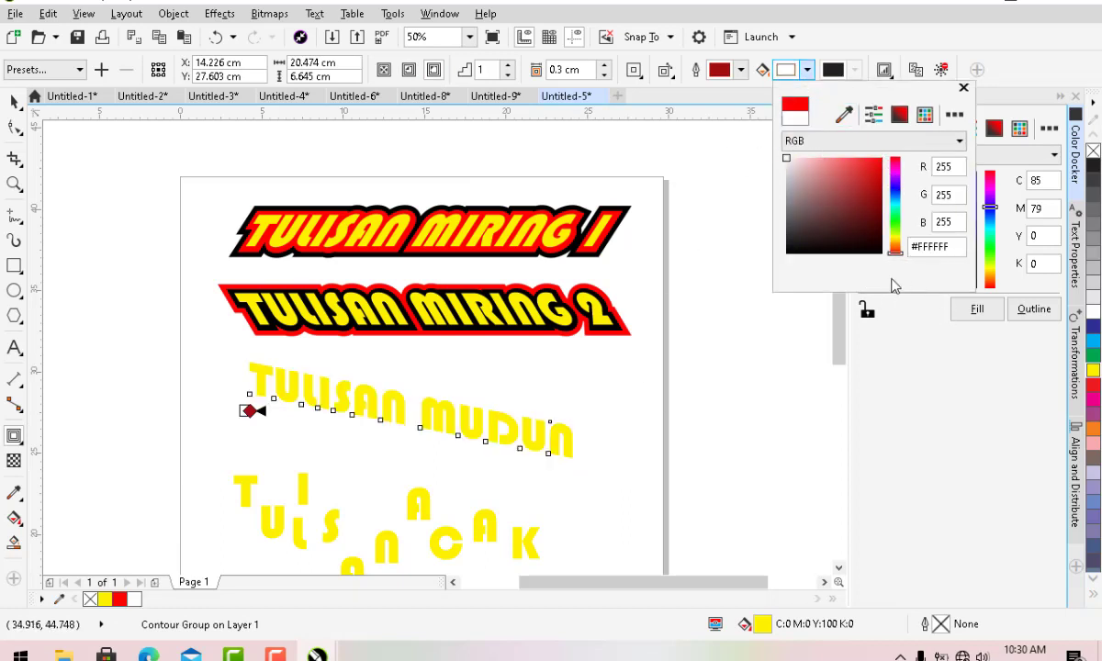
left_click(602, 432)
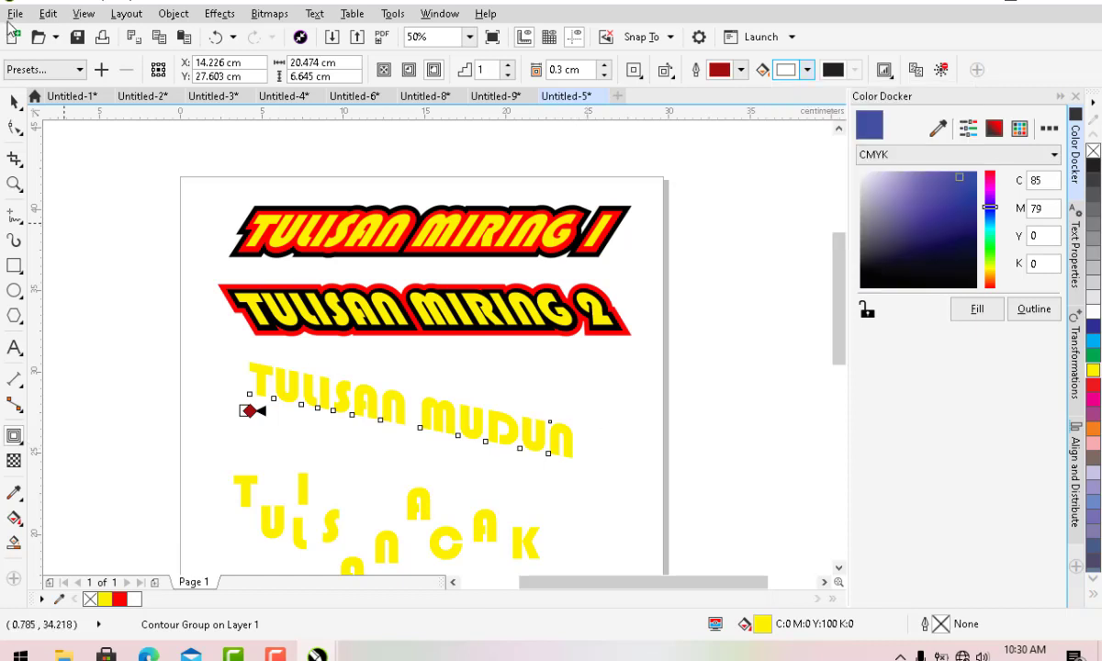
left_click(14, 104)
left_click(576, 451)
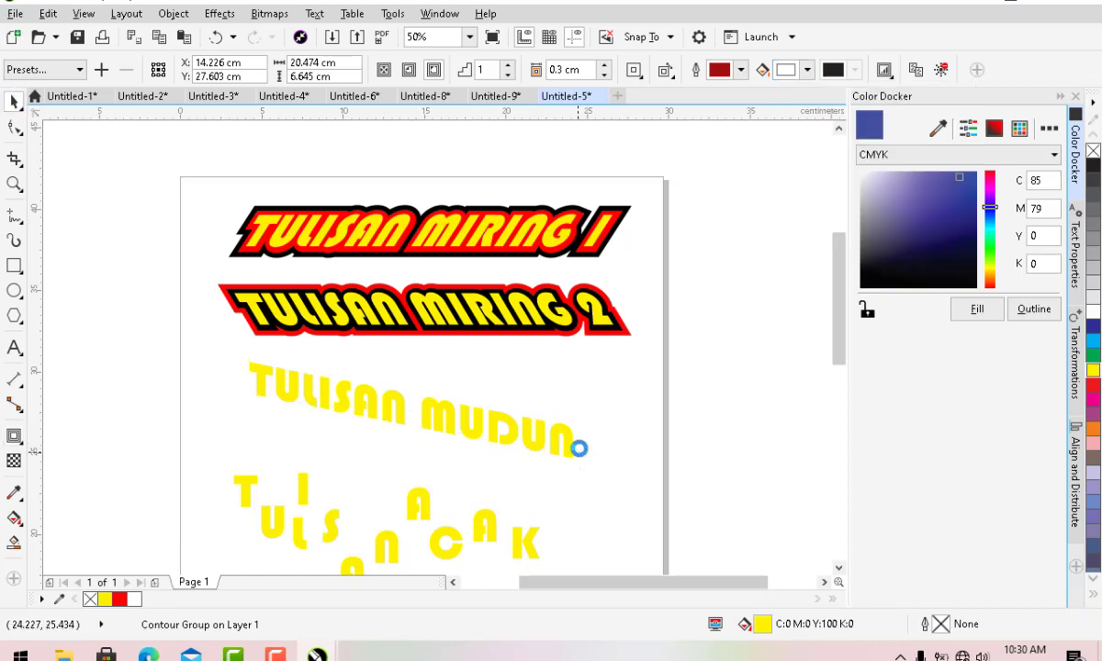
left_click(614, 463)
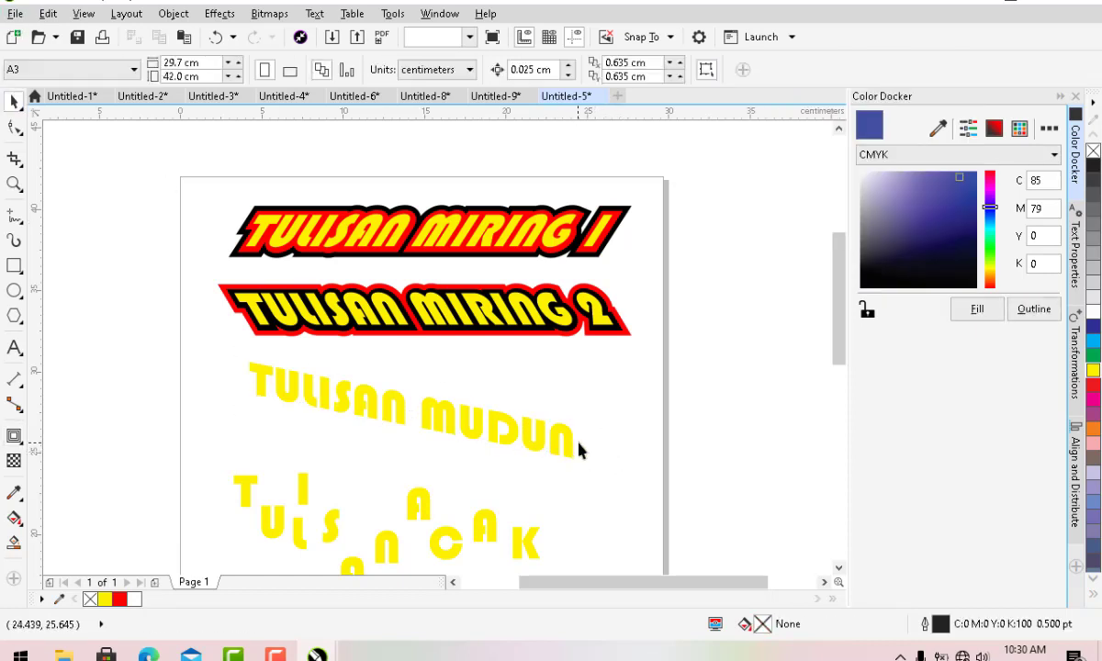
Add a 0.3 cm outer contour with black fill (#000000) around the separated white shape of "TULISAN MUDUN"
left_click(579, 450)
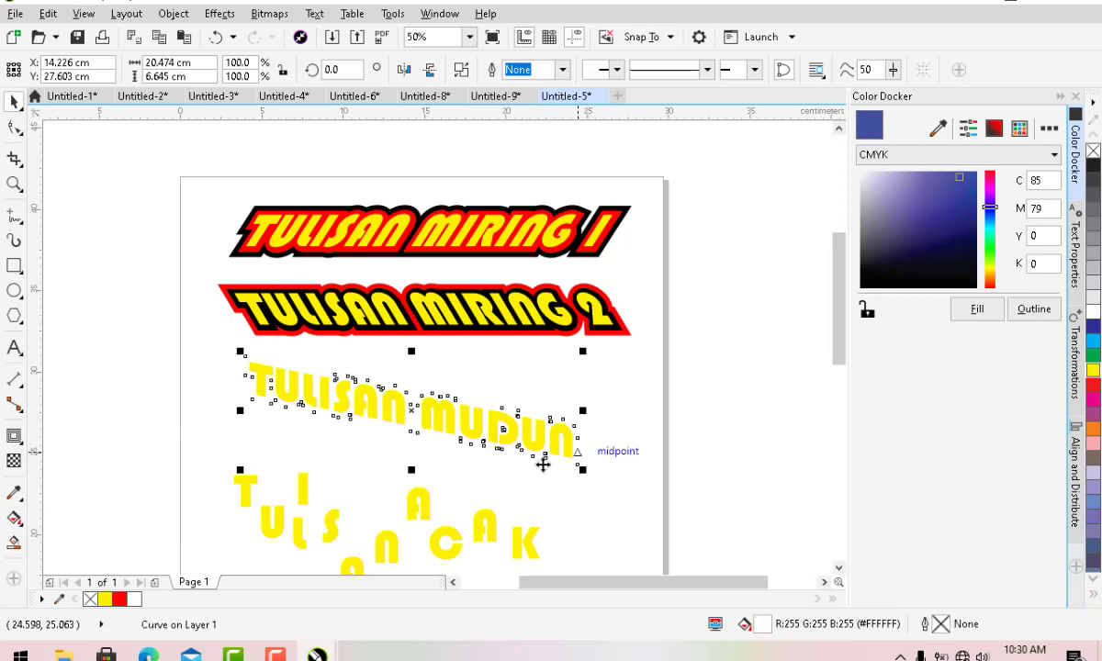
left_click(13, 438)
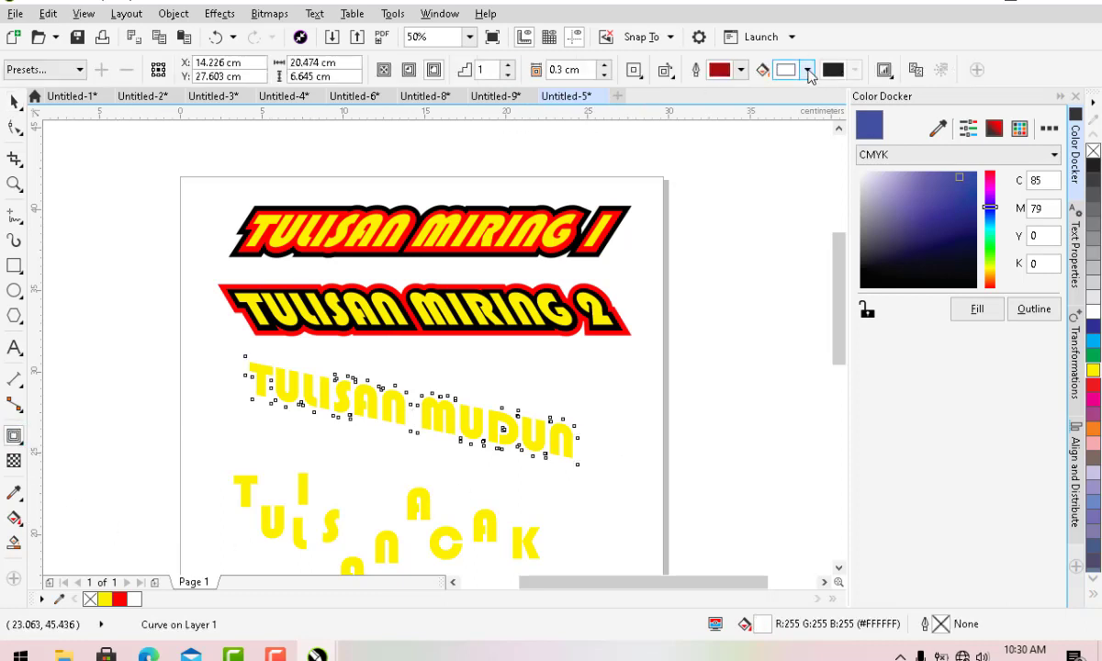
left_click(808, 70)
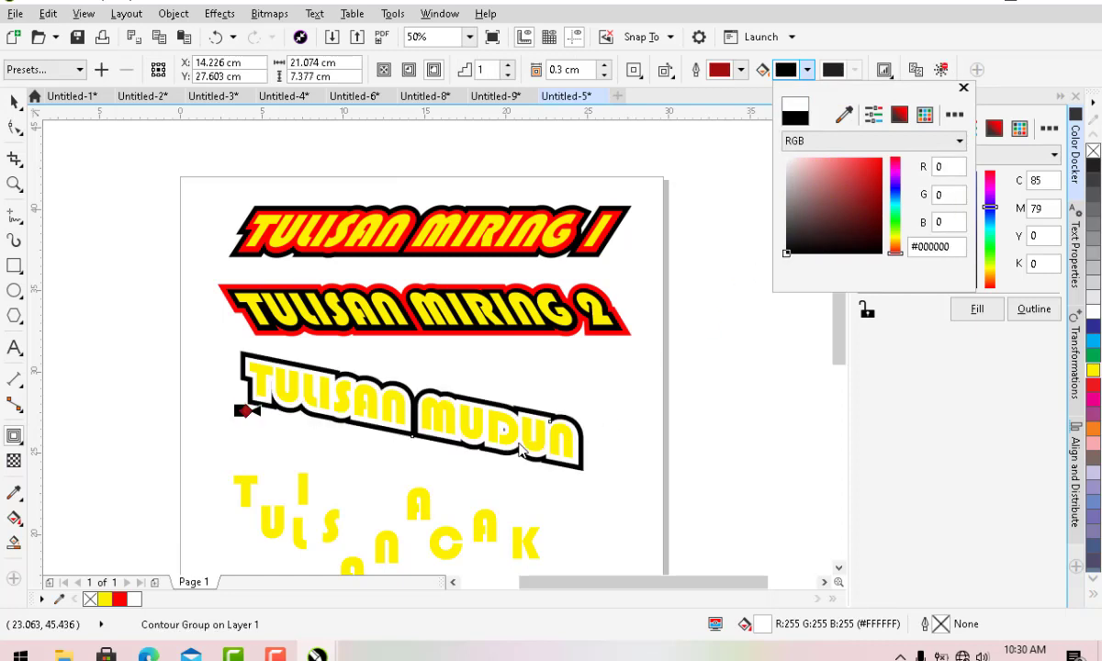
left_click(10, 100)
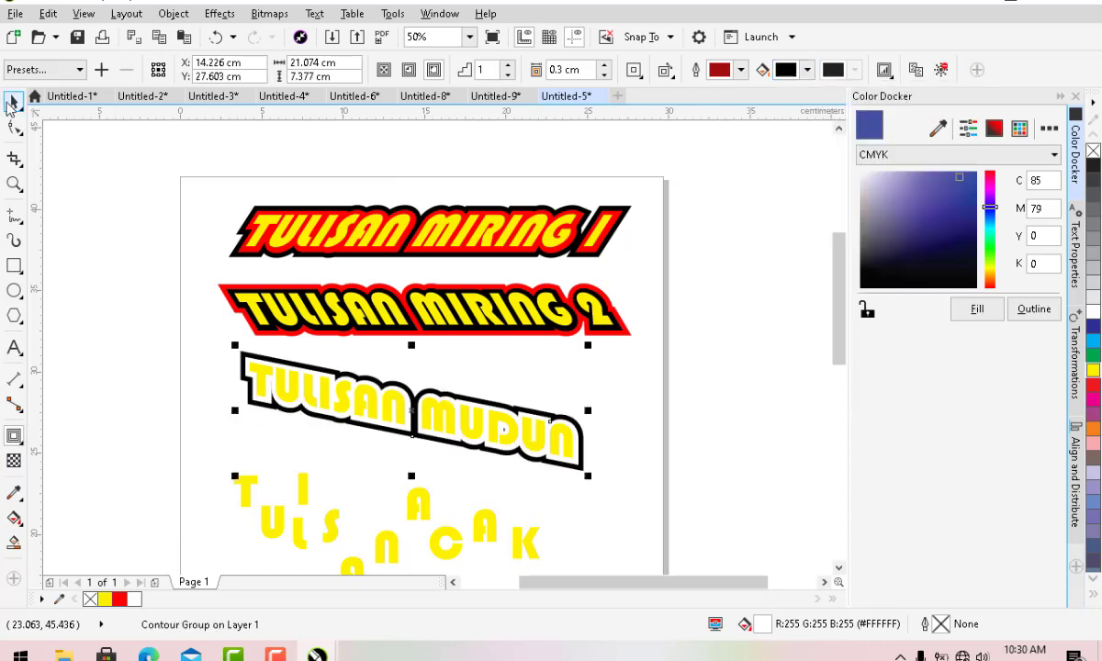
Move the scattered "TULISAN ACAK" text up to about X 13.3 cm, Y 21.2 cm, and add a 0.3 cm outward contour with black fill
left_click(374, 550)
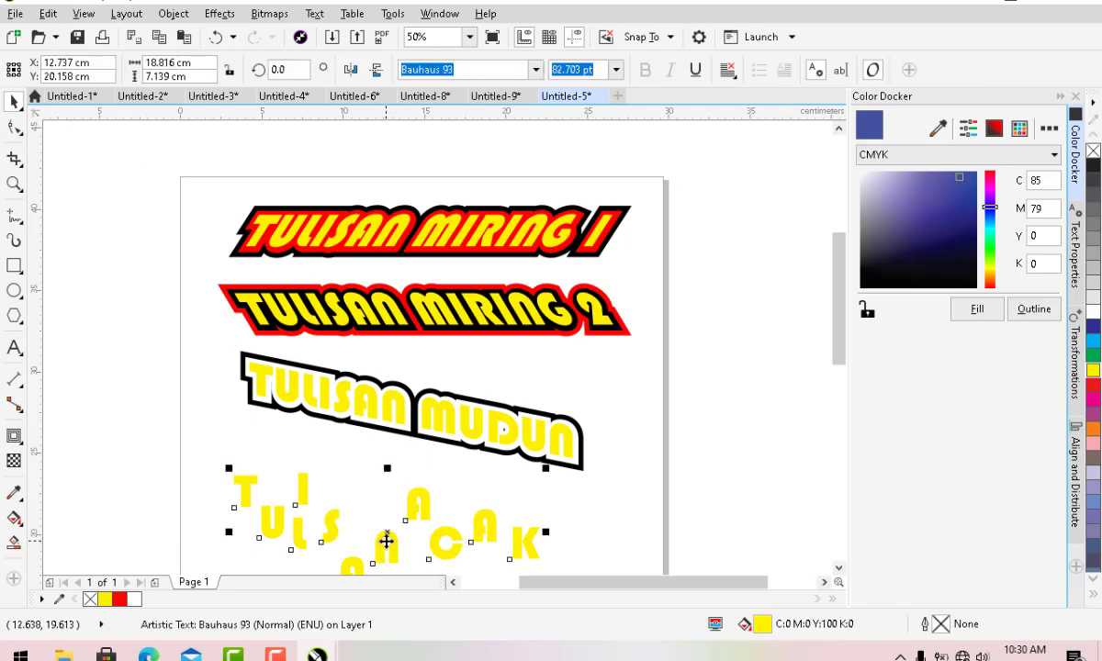
mouse_move(390, 550)
left_mouse_down()
mouse_move(404, 528)
mouse_move(396, 532)
left_mouse_up()
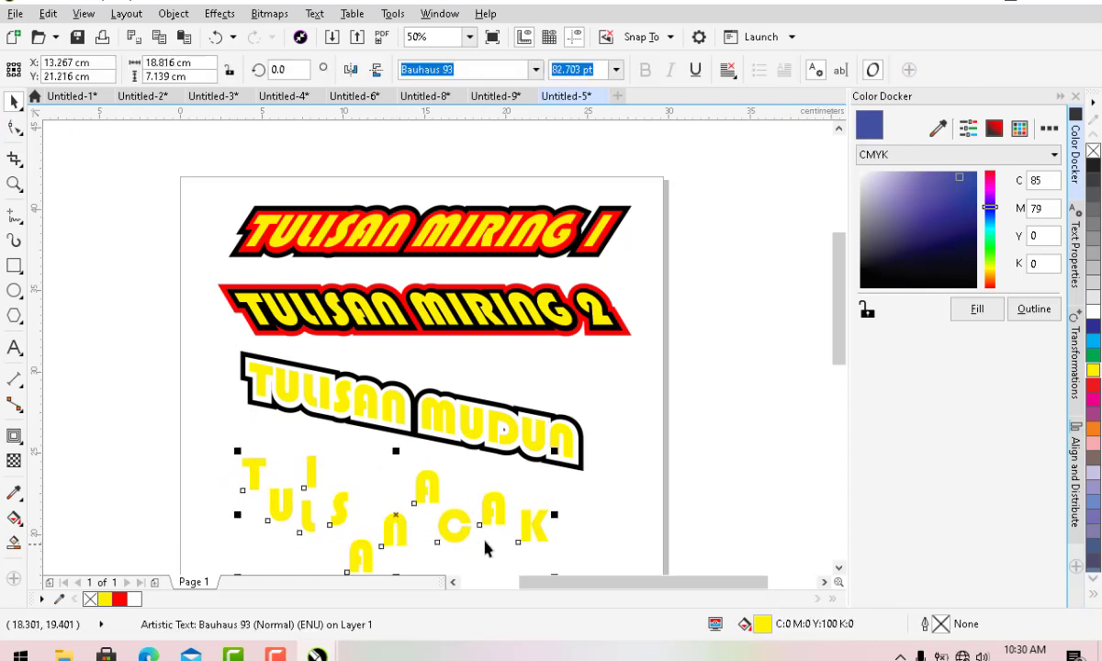
left_click(13, 435)
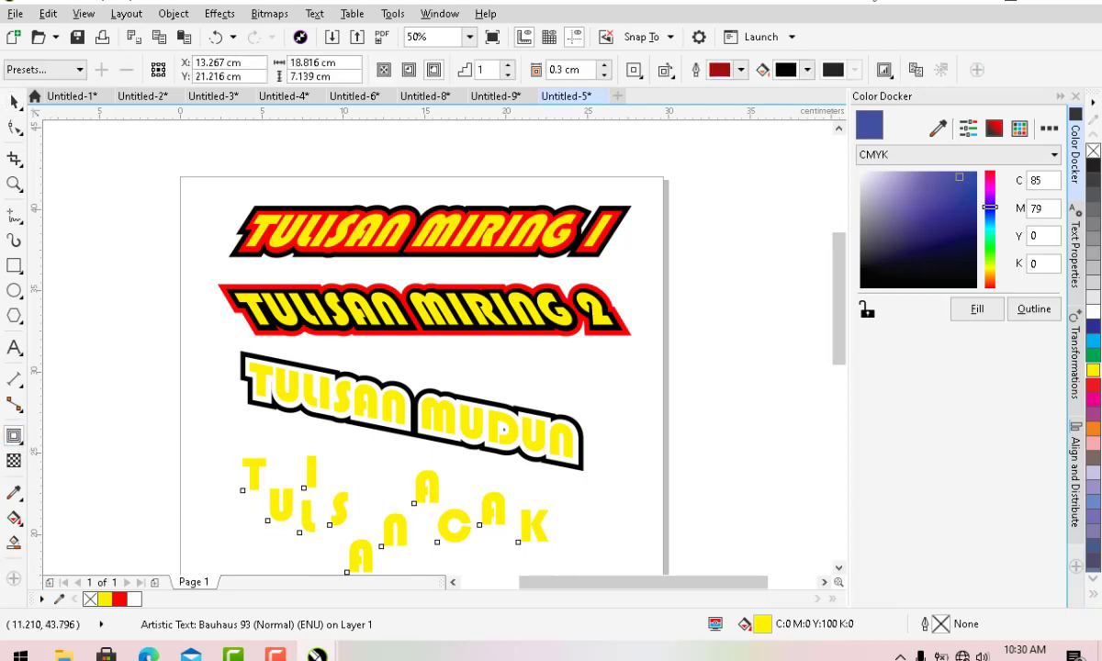
left_click(431, 74)
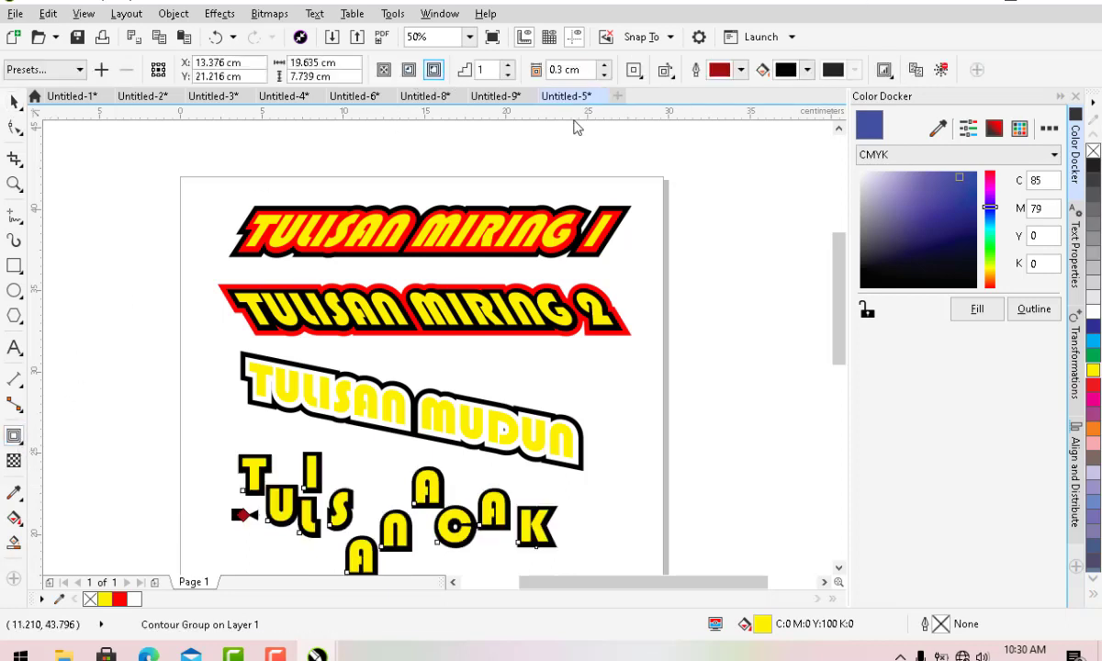
Break the black contour group around the scattered "TULISAN ACAK" letters apart into separate objects
scroll(579, 188, "down", 3)
left_click(551, 377)
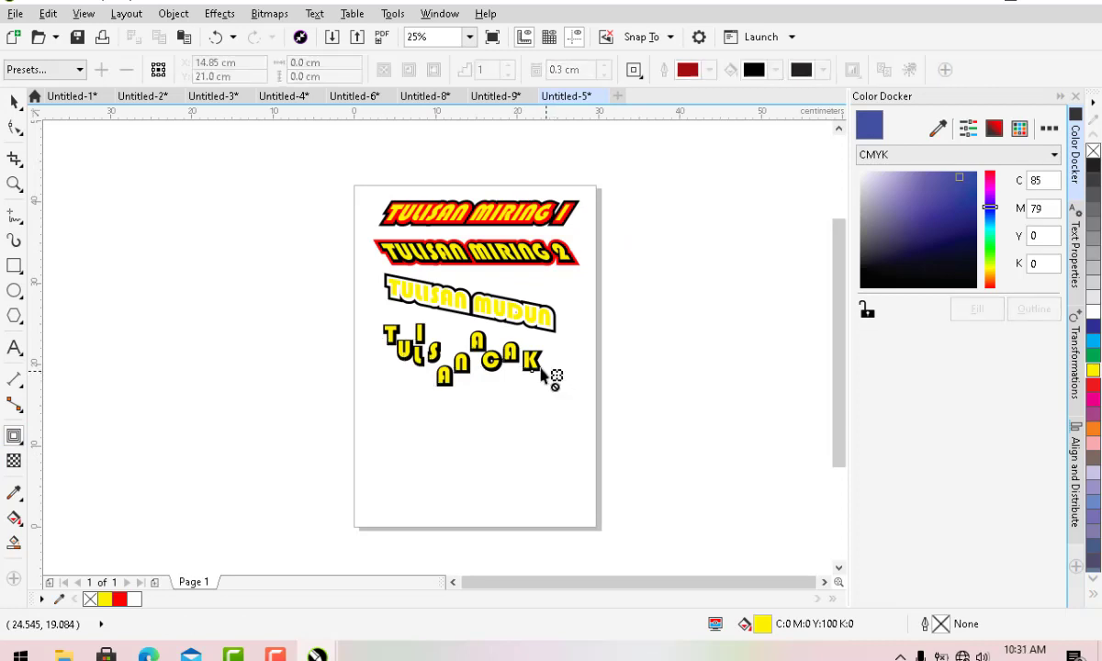
scroll(542, 369, "up", 5)
key("space")
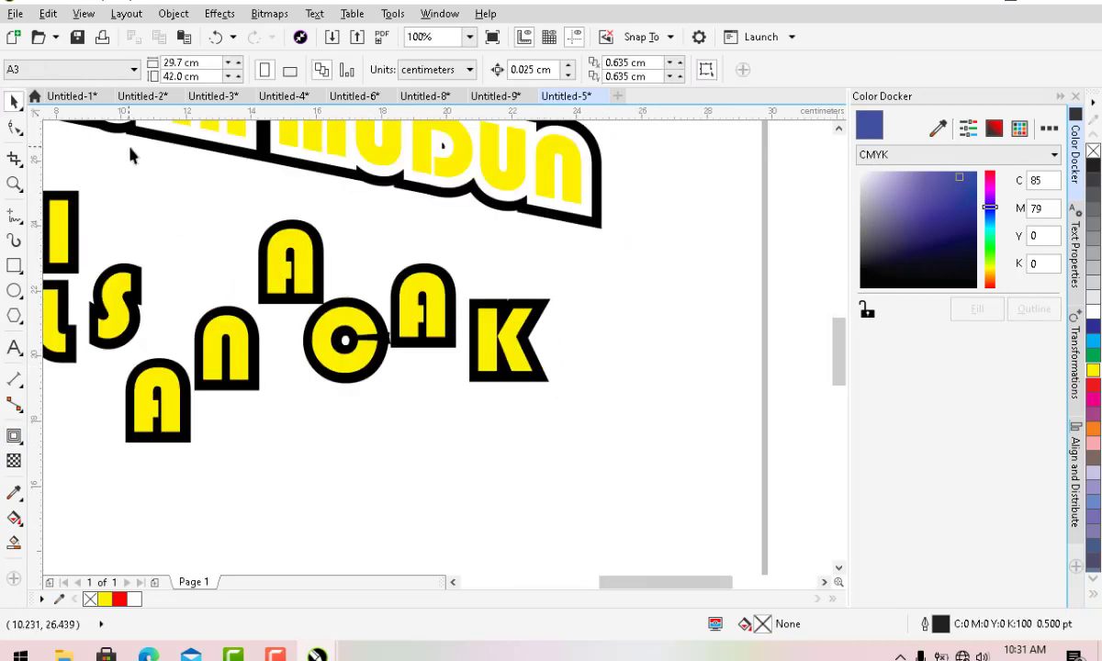
left_click(542, 376)
key("ctrl+k")
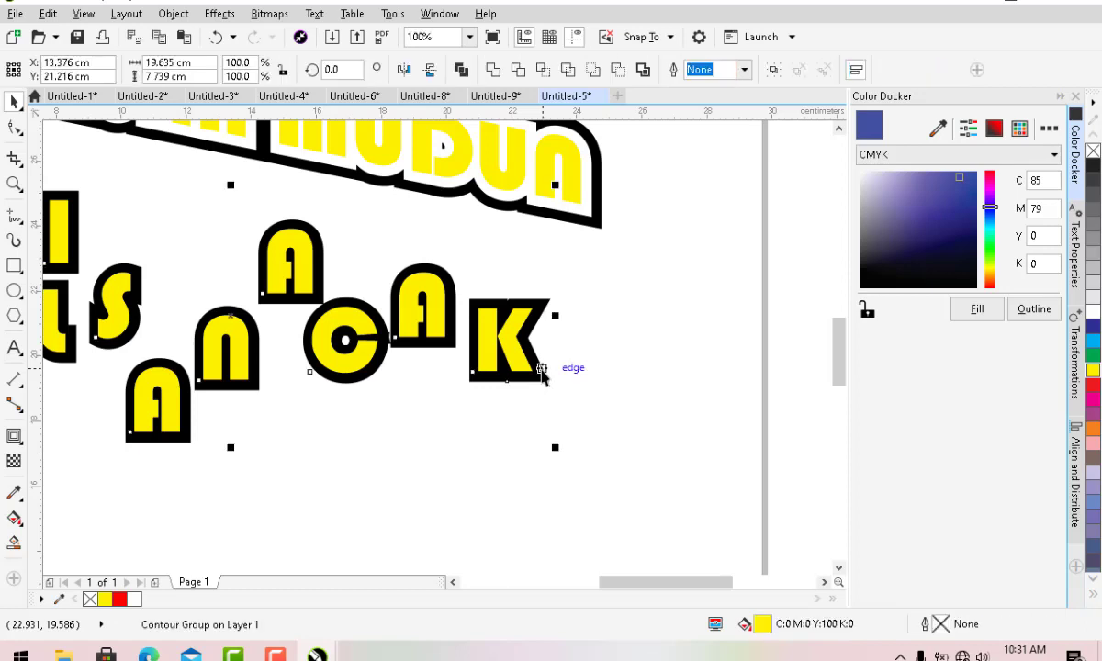
Add a 0.3 cm outward contour around the separated black shape of "TULISAN ACAK", filled with yellow (Y 100) sampled from its letters
left_click(14, 436)
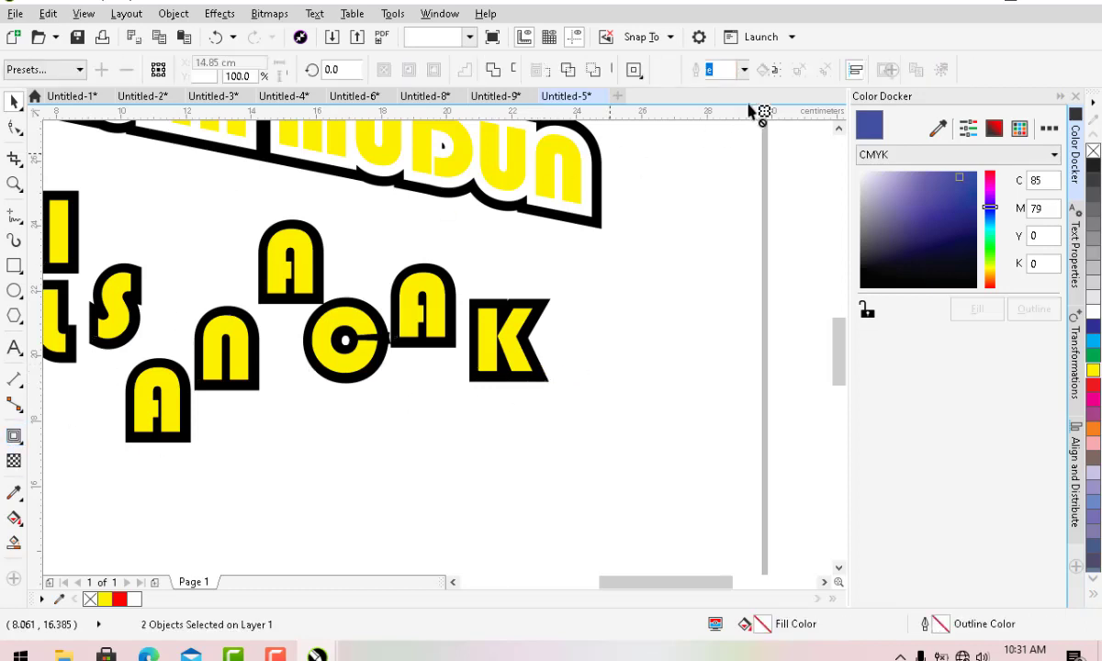
left_click(549, 378)
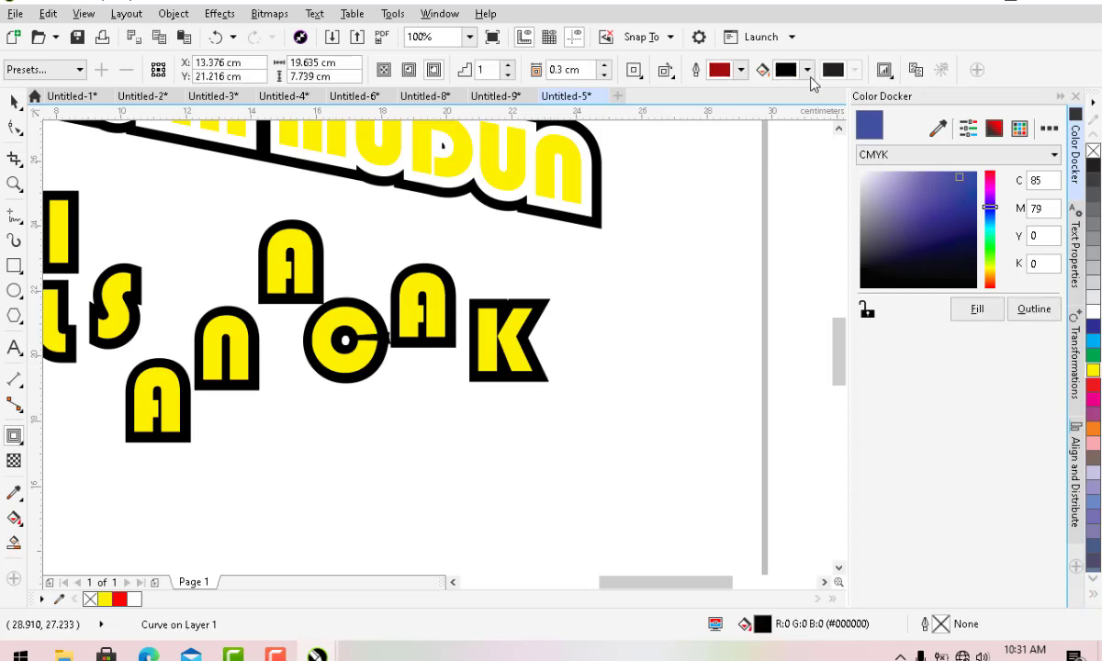
left_click(808, 71)
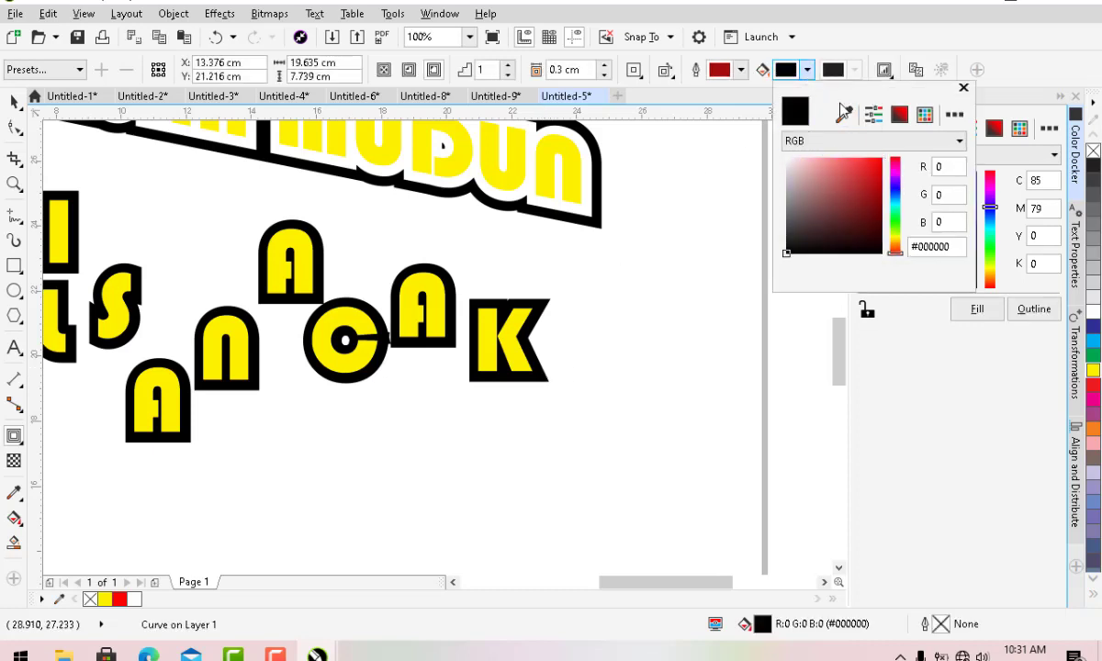
left_click(842, 114)
left_click(513, 328)
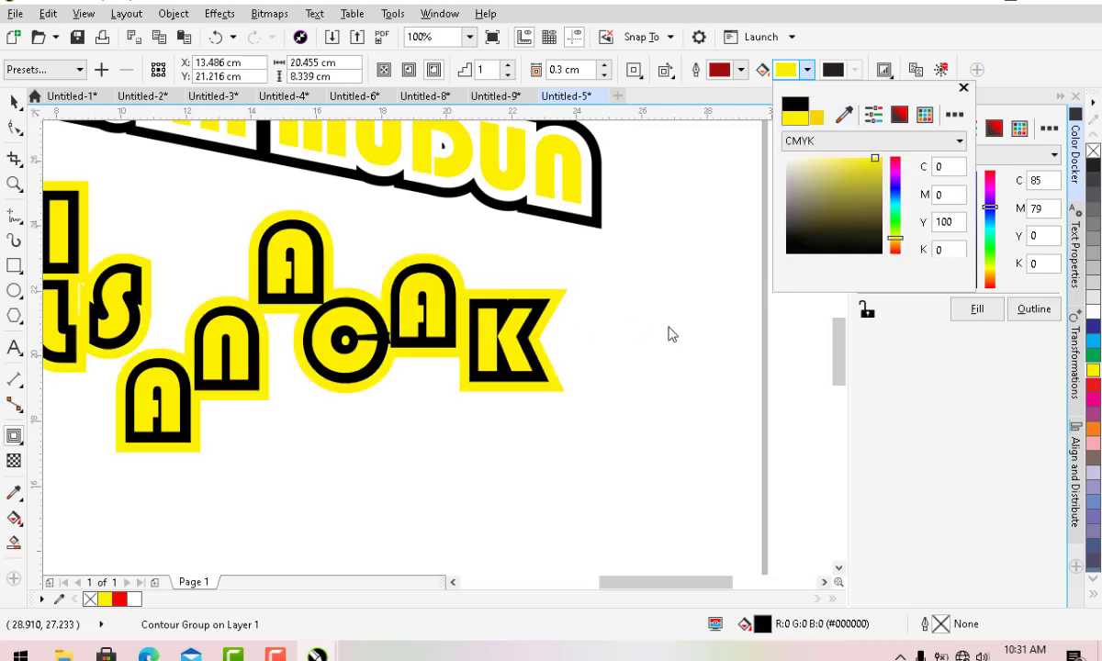
scroll(566, 386, "down", 5)
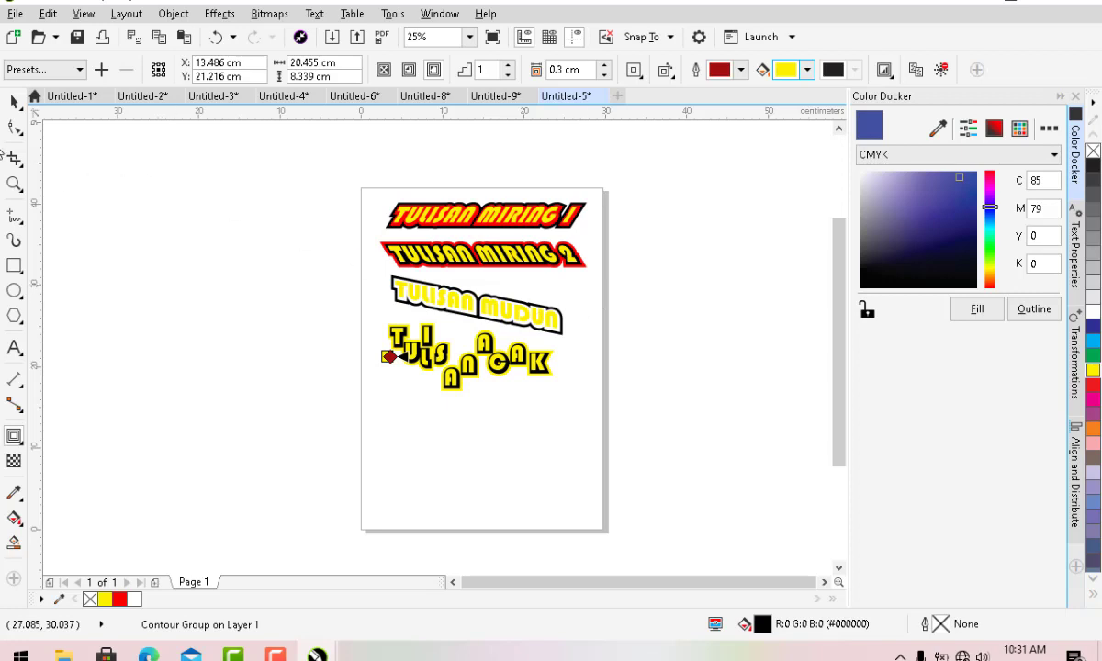
left_click(14, 101)
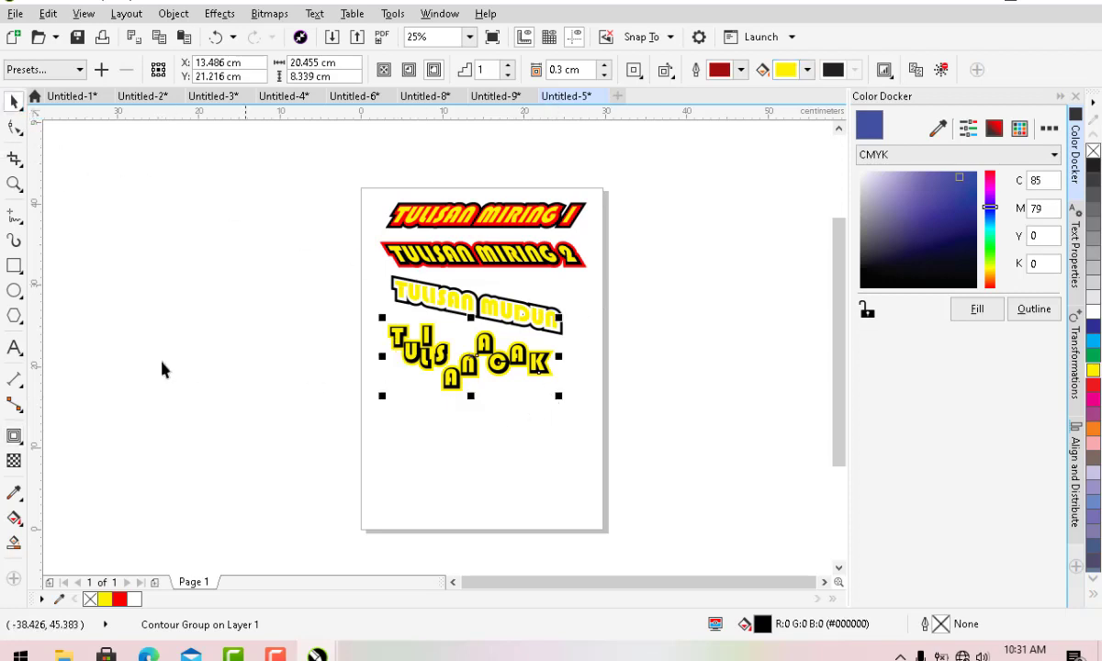
Add the artistic text "TUTORIAL COREL DRAW" in Arial 24 pt below "TULISAN ACAK", starting near the page's left edge
left_click(14, 349)
scroll(308, 406, "up", 1)
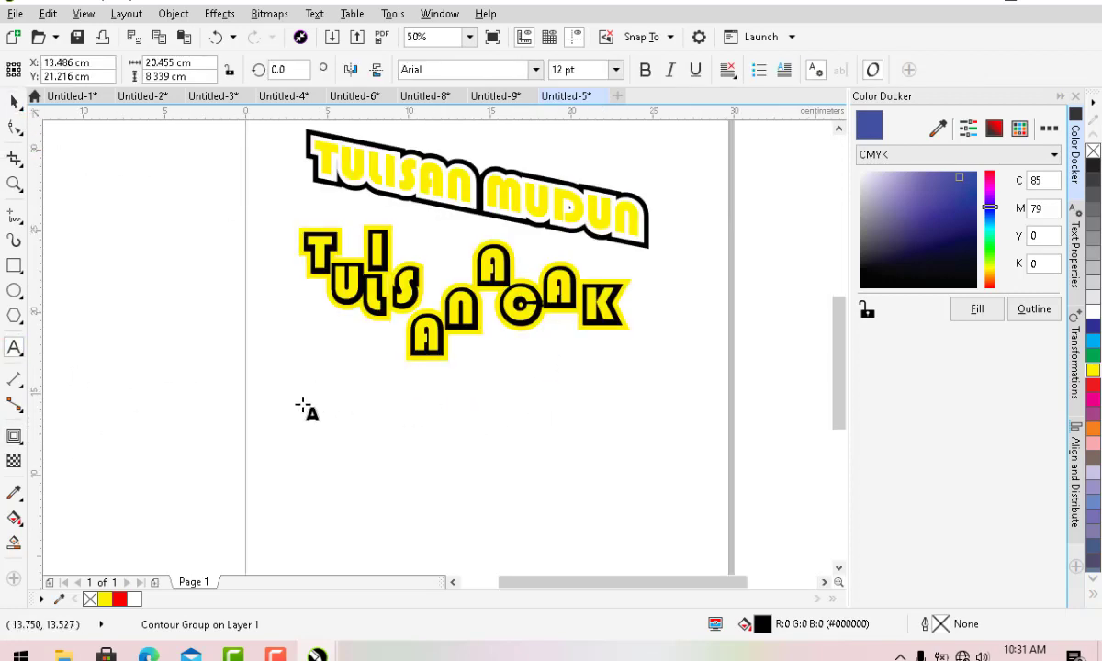
scroll(315, 440, "down", 1)
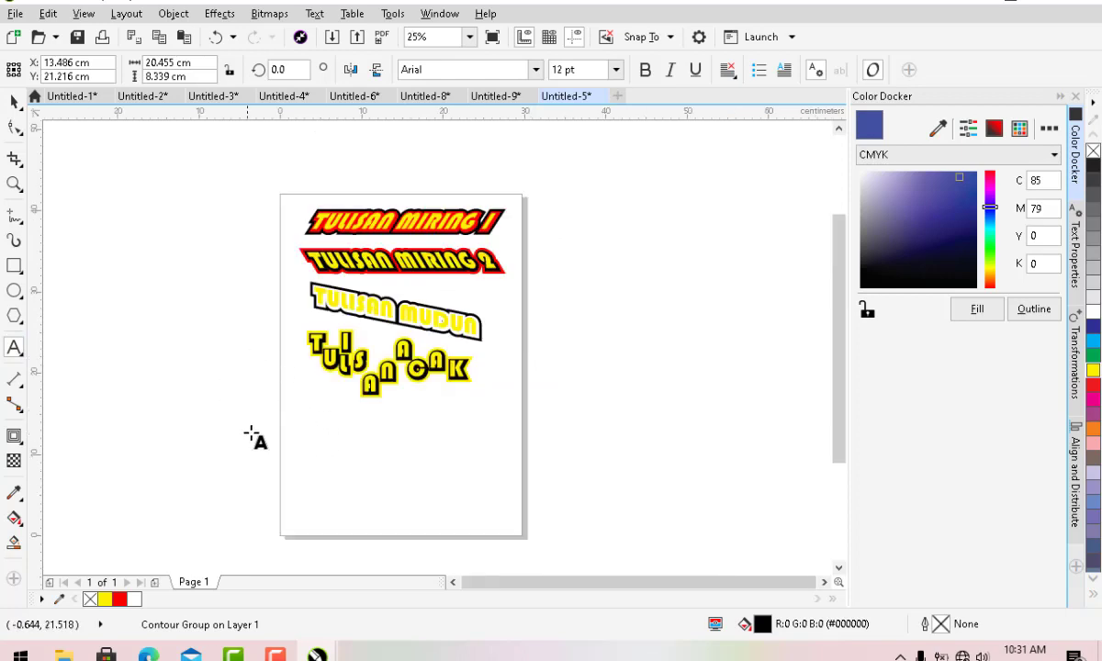
left_click(298, 415)
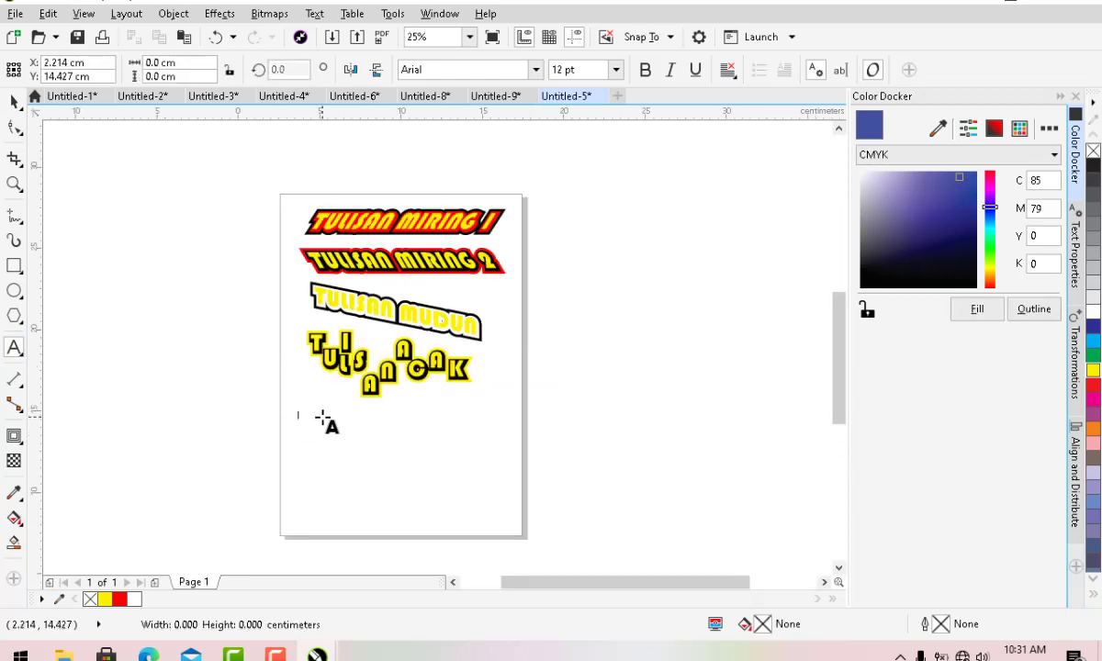
scroll(327, 420, "up", 1)
type("T")
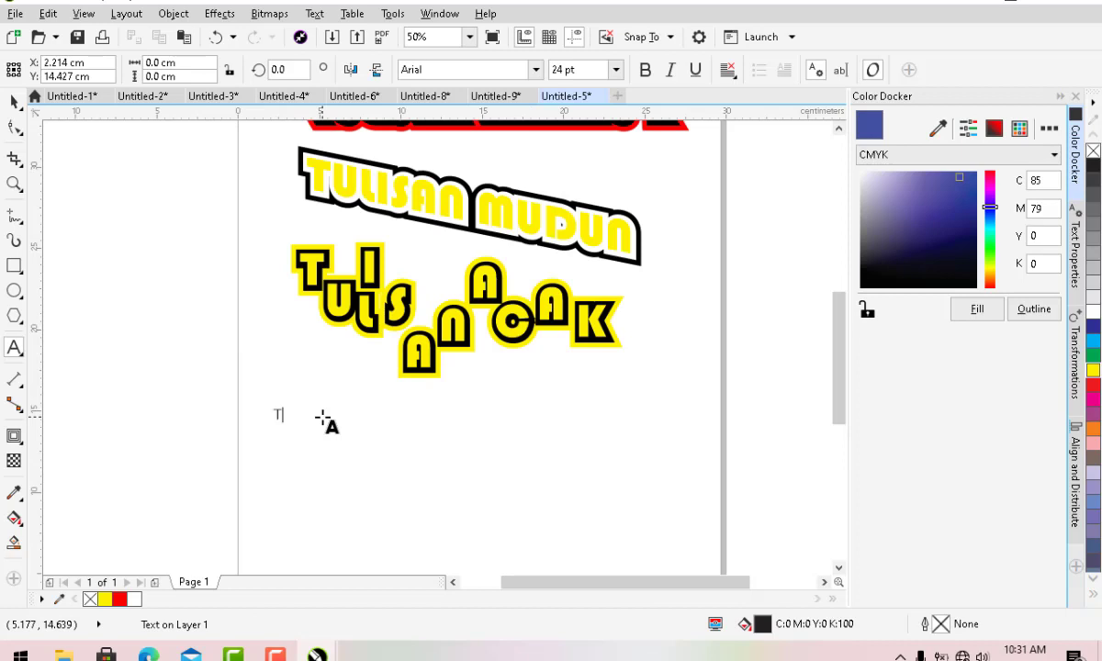
type("UTP")
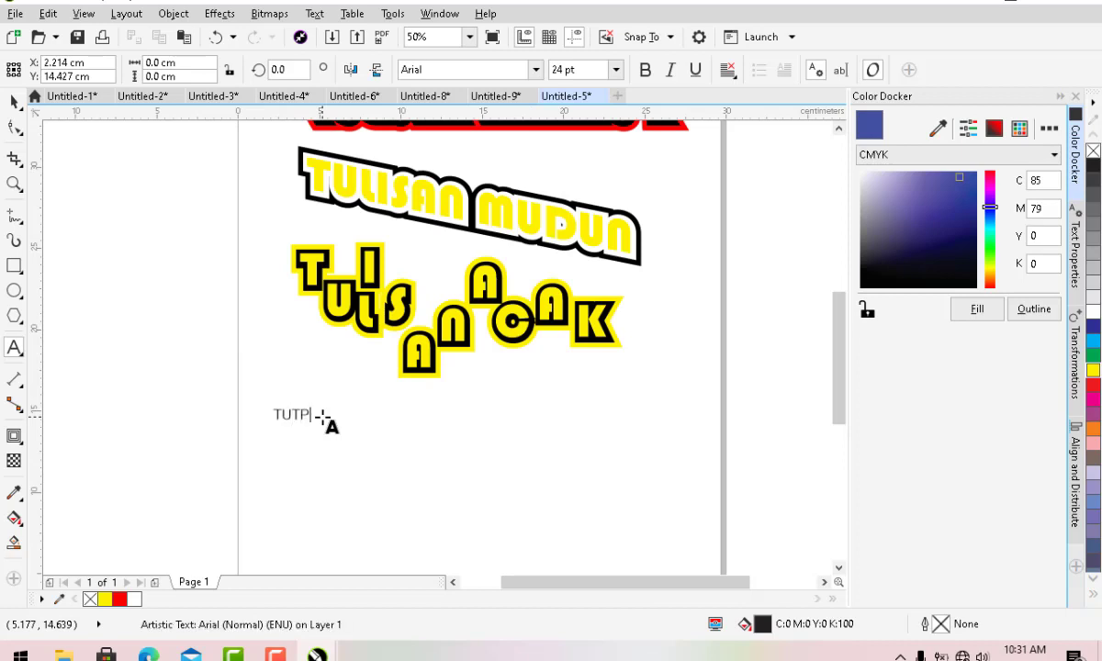
key("BackSpace")
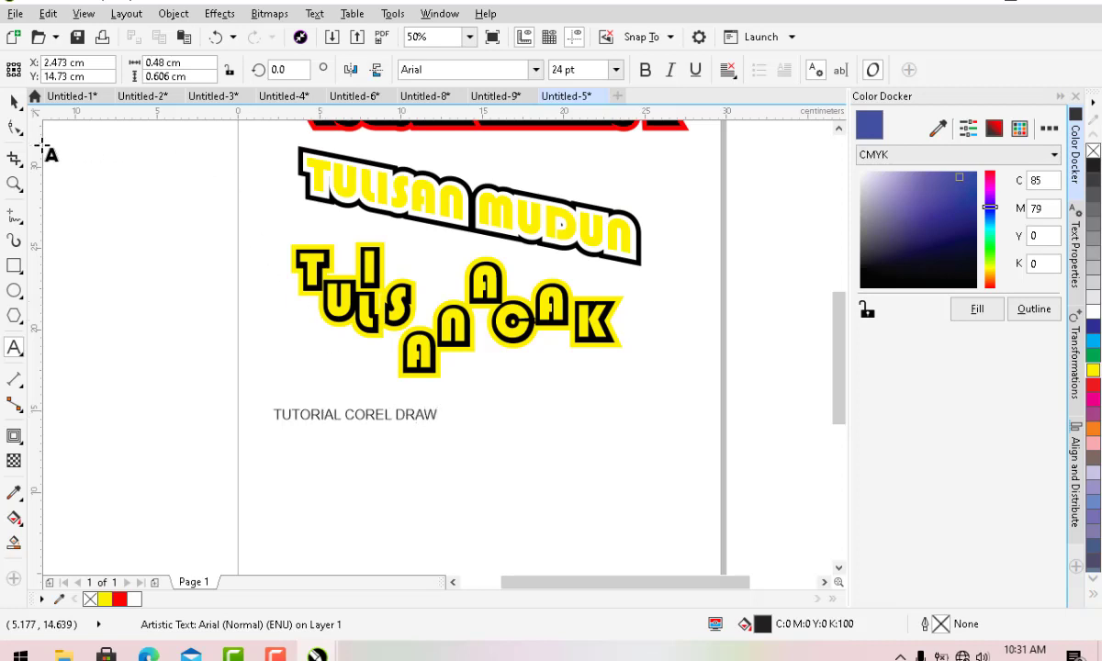
Enlarge the "TUTORIAL COREL DRAW" text proportionally to about 61.3 pt, about 25.6 cm wide, and make it bold
left_click(14, 101)
scroll(374, 460, "down", 1)
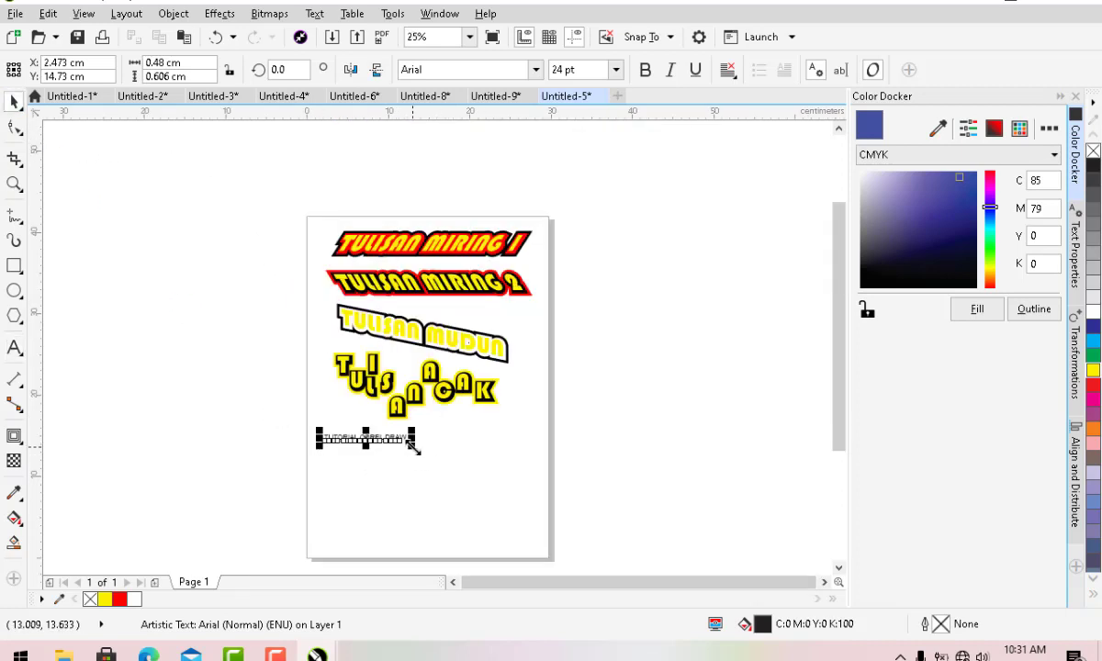
left_click_drag(410, 443, 541, 475)
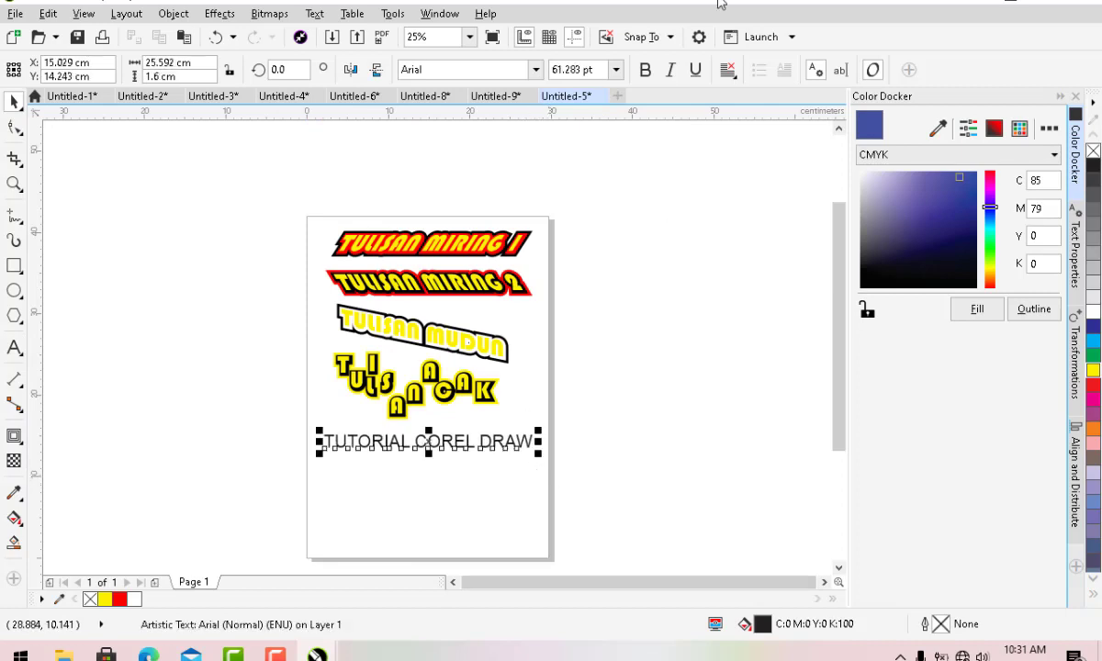
left_click(644, 71)
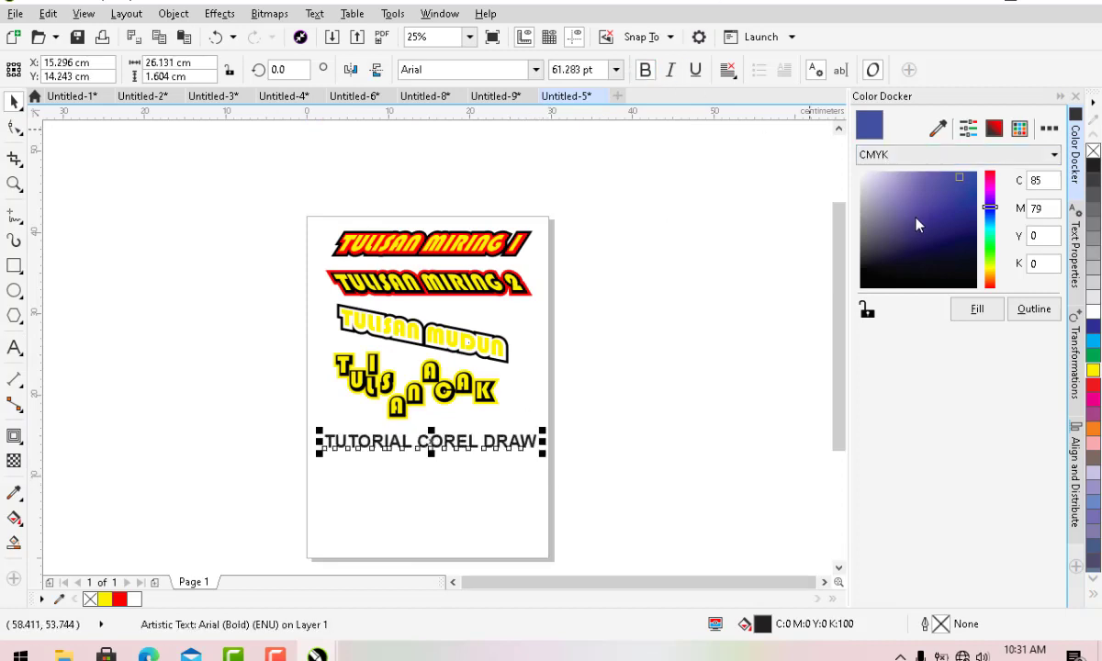
Fill "TUTORIAL COREL DRAW" with black (C75 M68 Y65 K90) and move it slightly up, centred at about X 15.4 cm, Y 14.6 cm
left_click(980, 313)
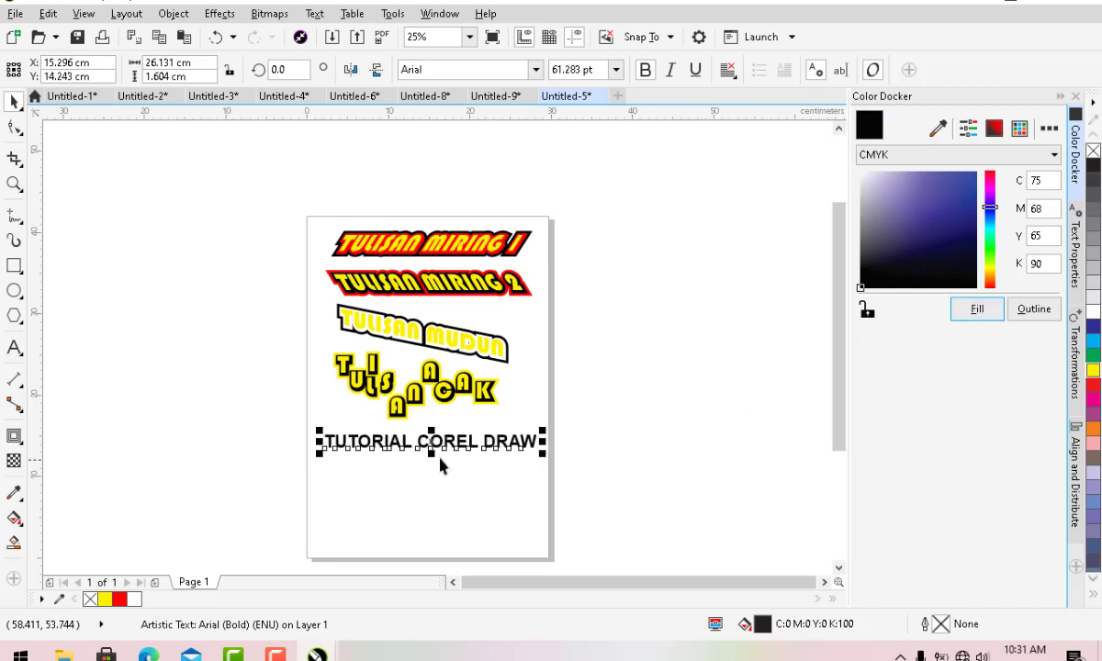
scroll(423, 436, "up", 1)
left_click_drag(413, 427, 413, 419)
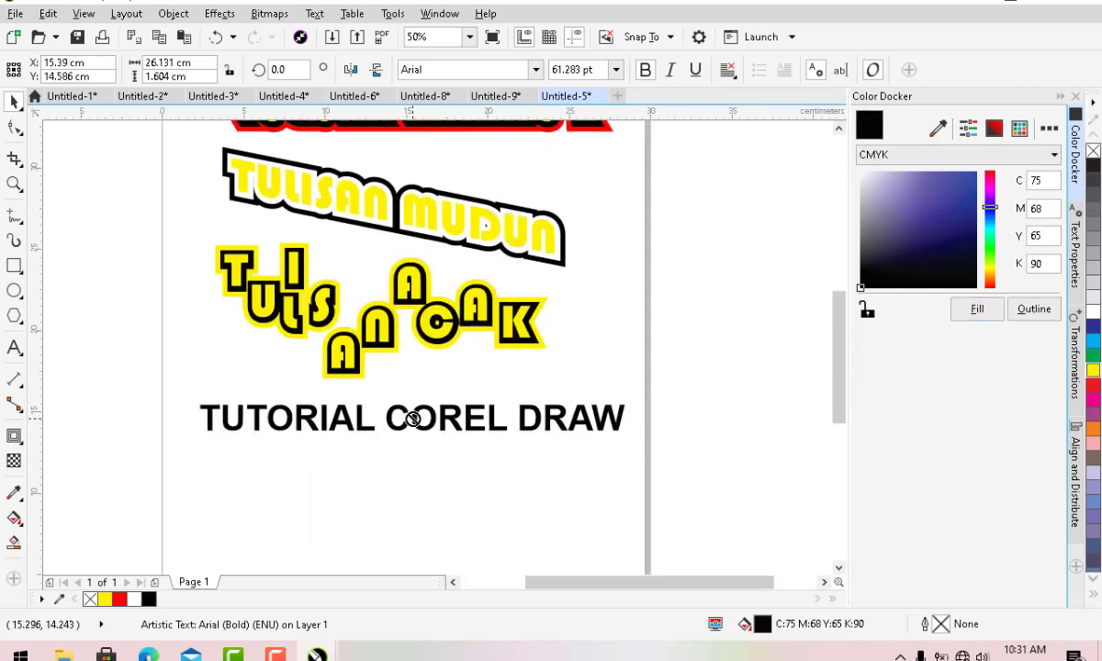
scroll(418, 427, "down", 1)
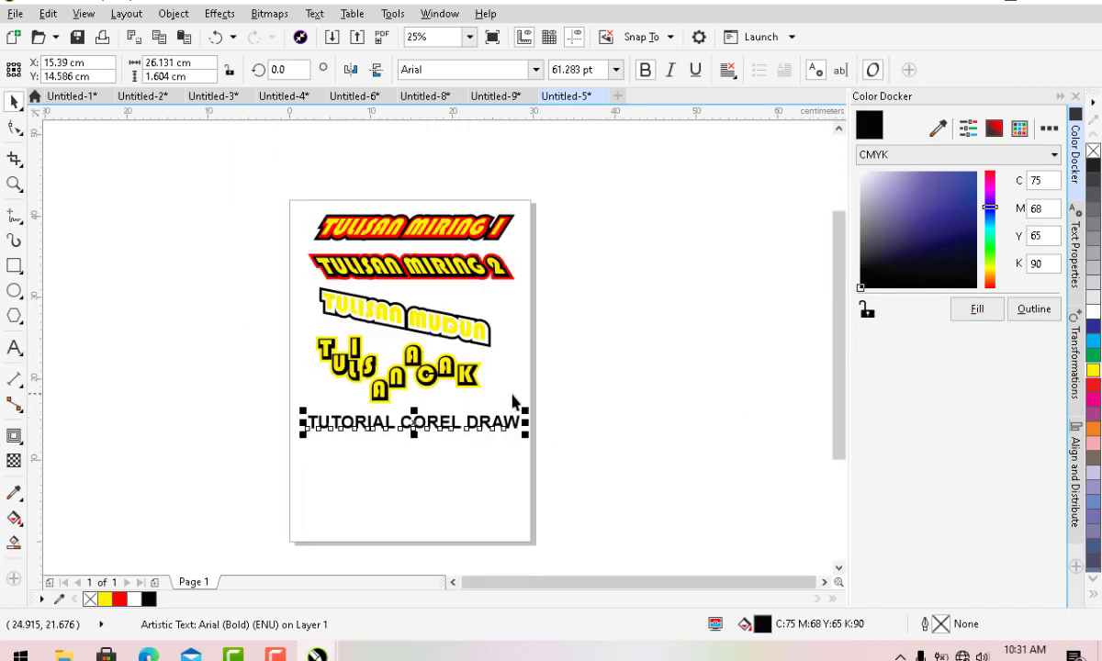
left_click_drag(347, 404, 241, 285)
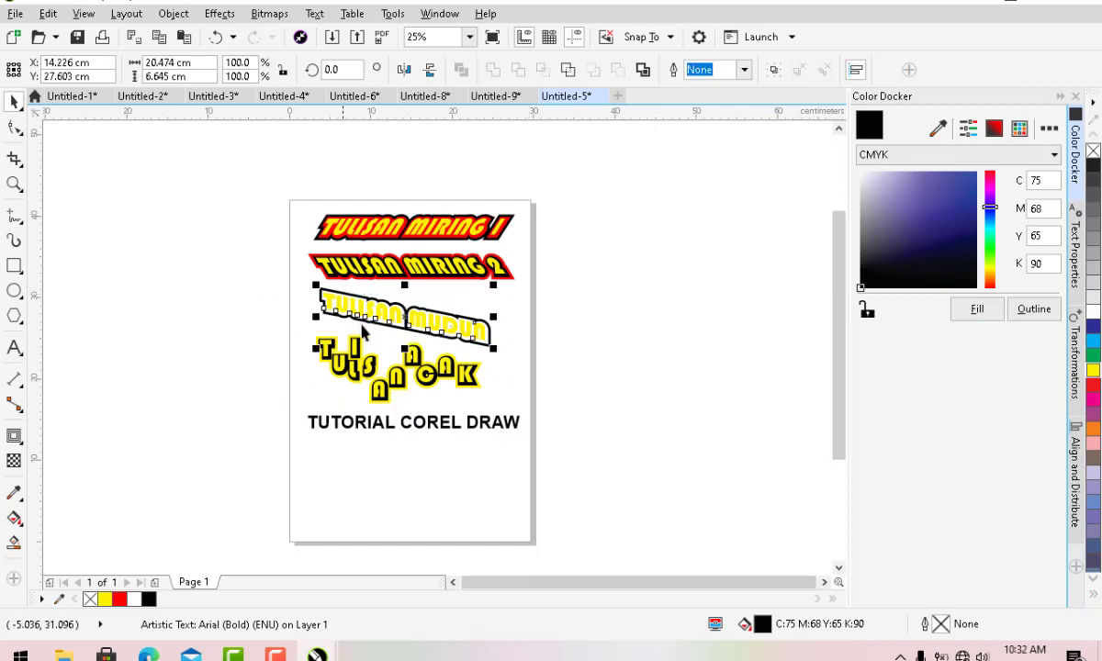
scroll(429, 351, "down", 1)
left_click(386, 401)
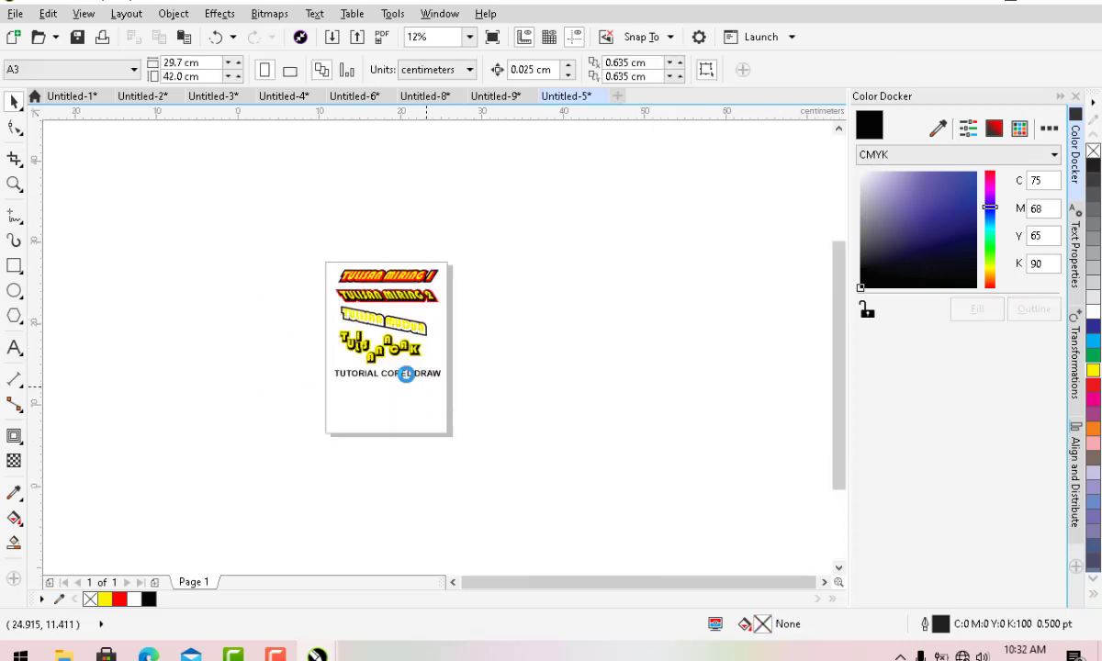
scroll(402, 376, "up", 1)
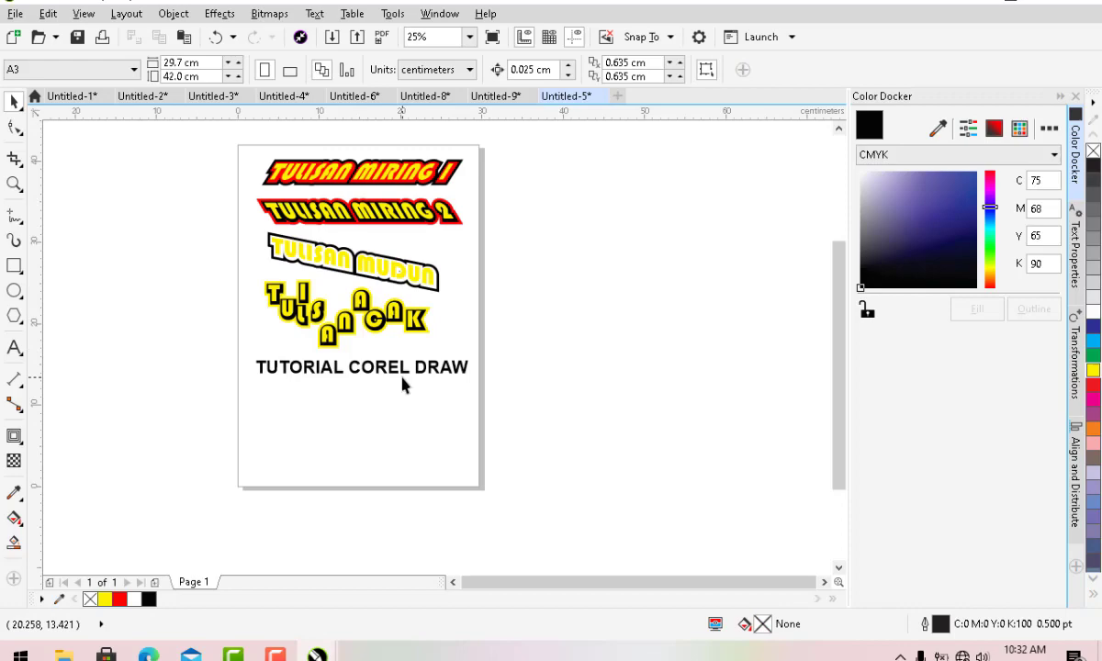